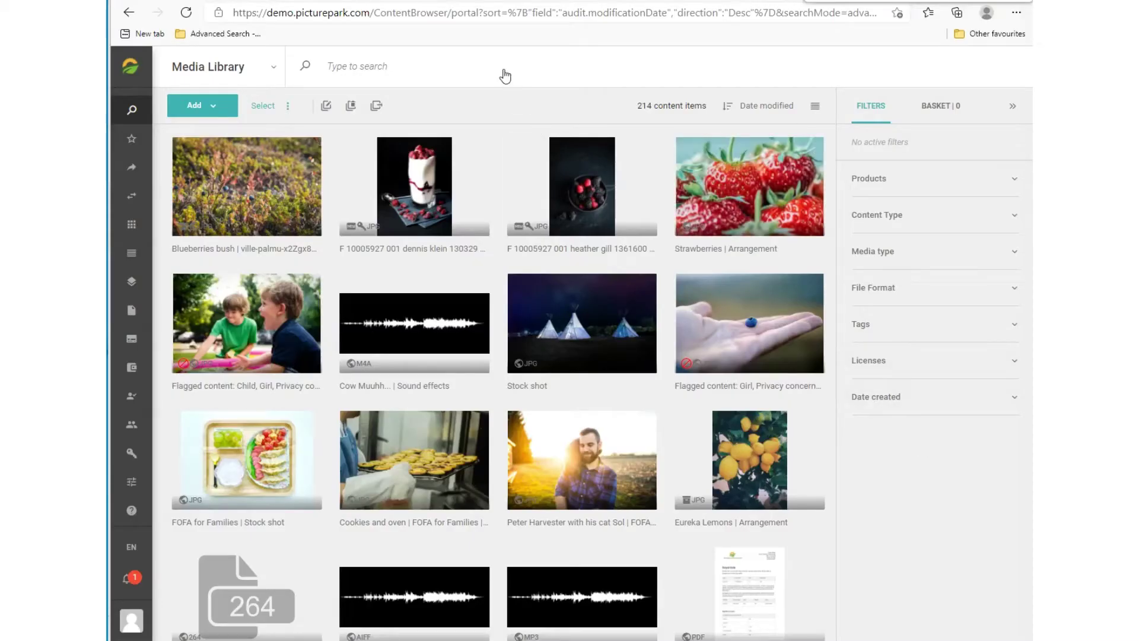
# Cycle the search mode through AND and OR, settle on Advanced, and bring up the slide deck.
pyautogui.click(502, 75)
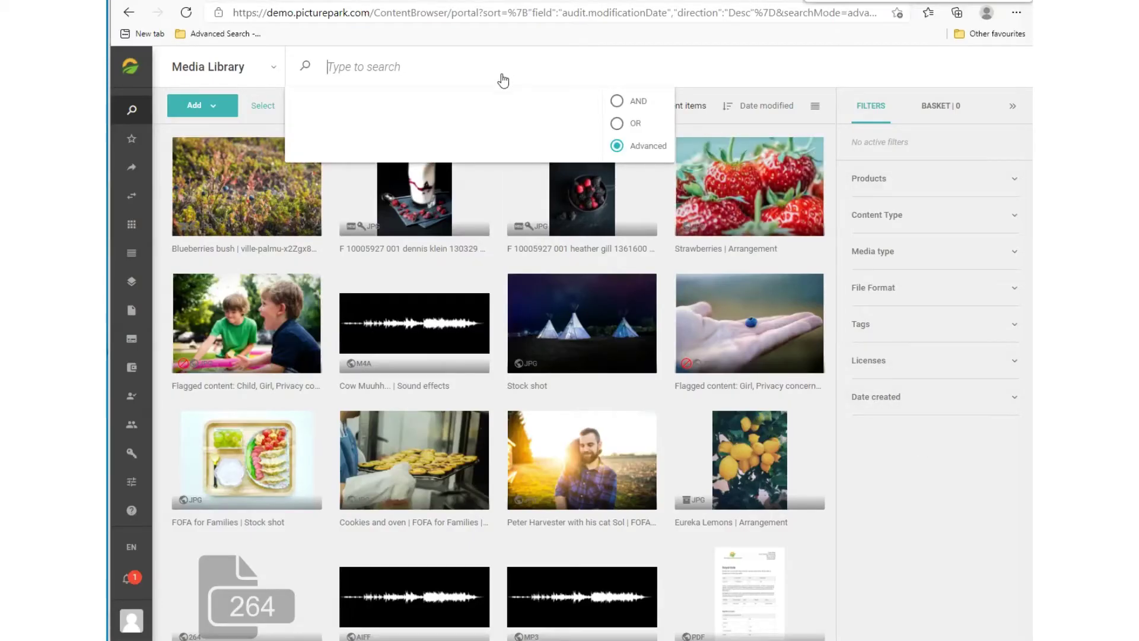
pyautogui.click(643, 105)
pyautogui.click(627, 132)
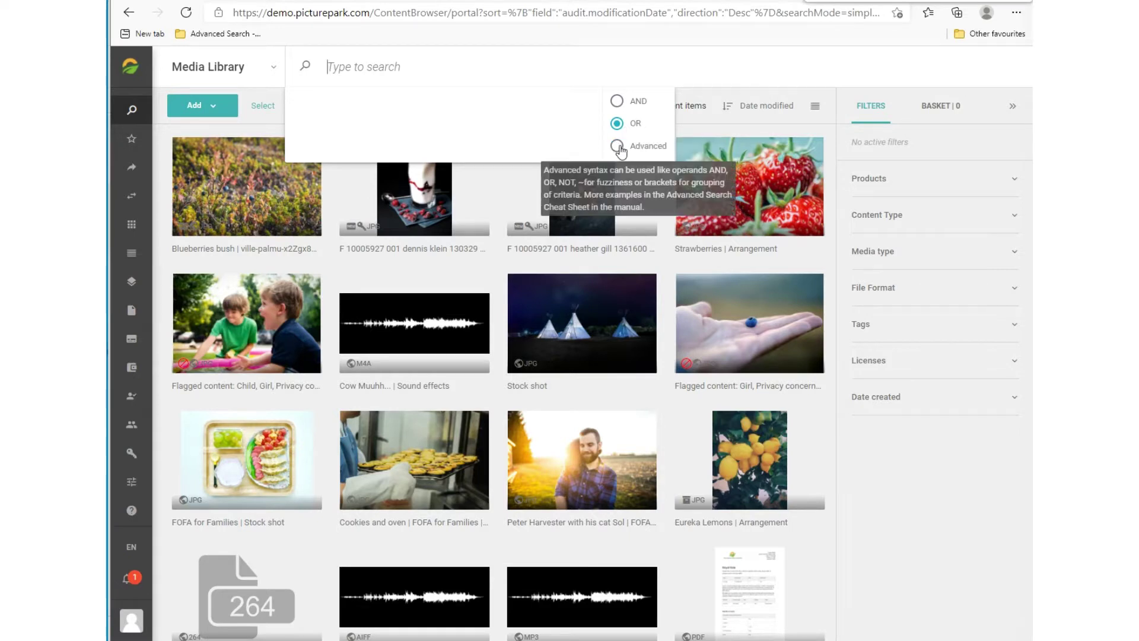
pyautogui.click(620, 149)
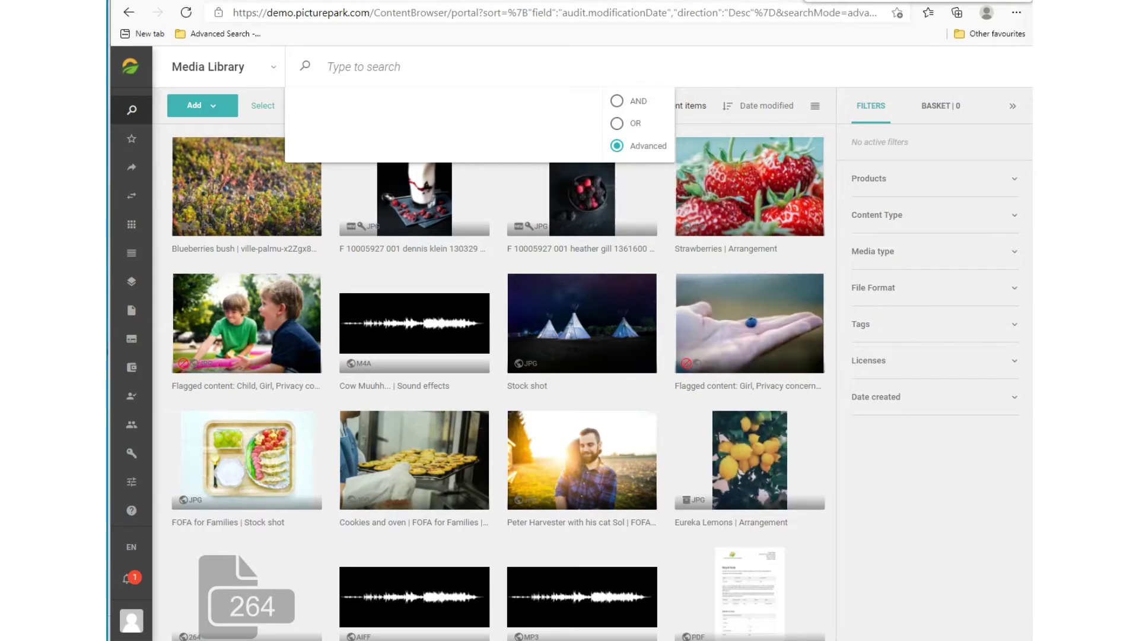
pyautogui.hotkey('alt', 'Tab')
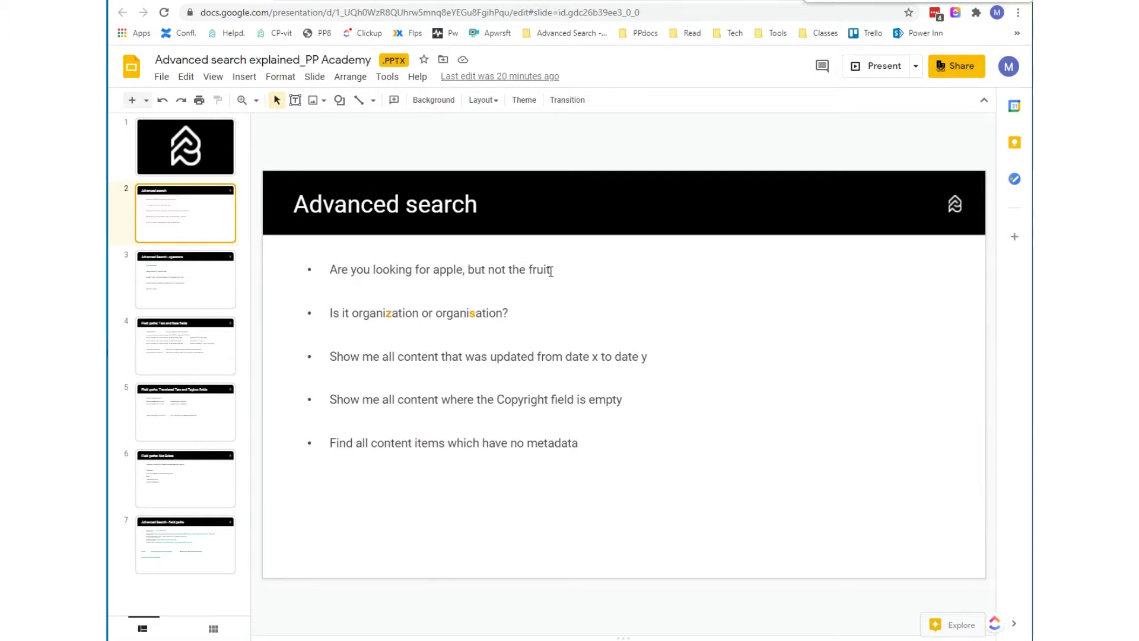
pyautogui.moveTo(551, 271); pyautogui.dragTo(332, 274)
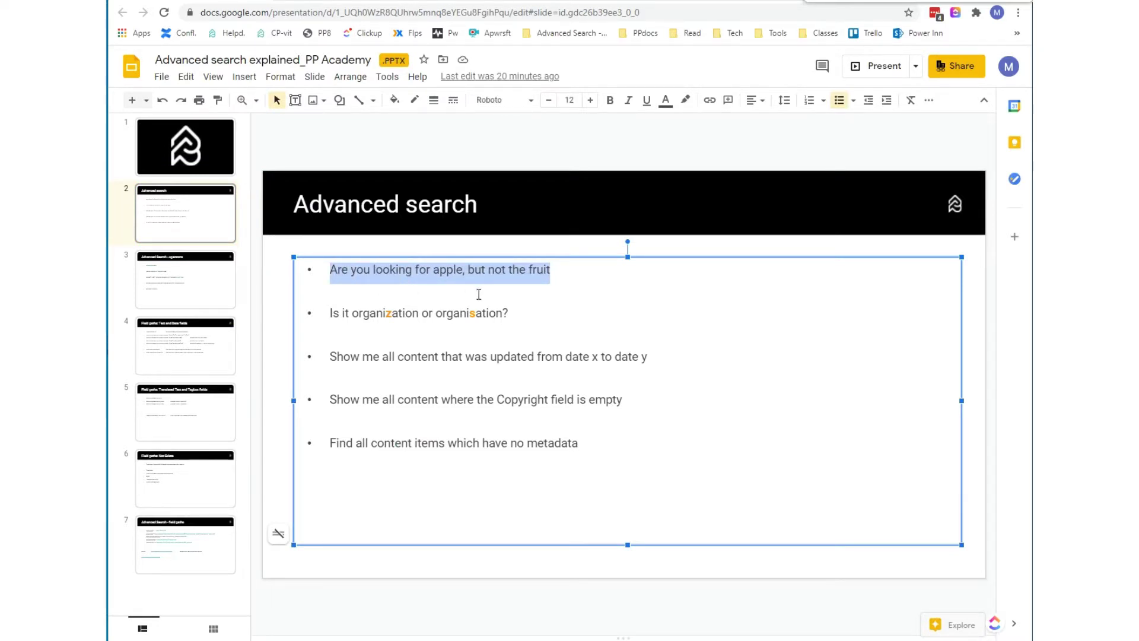
pyautogui.click(510, 313)
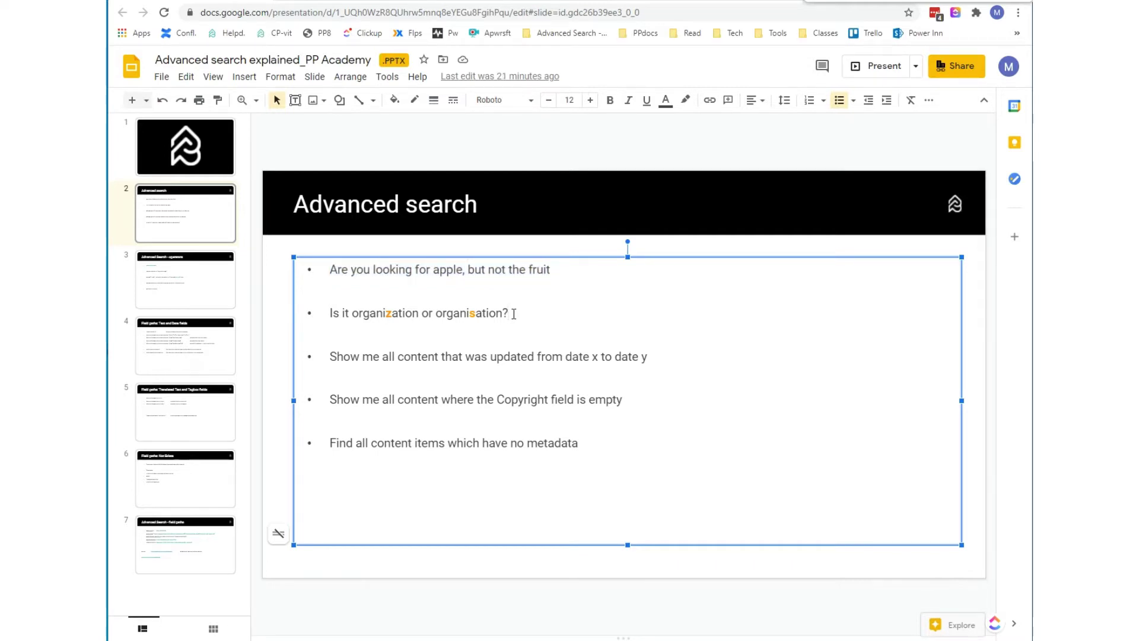
pyautogui.moveTo(513, 313); pyautogui.dragTo(325, 314)
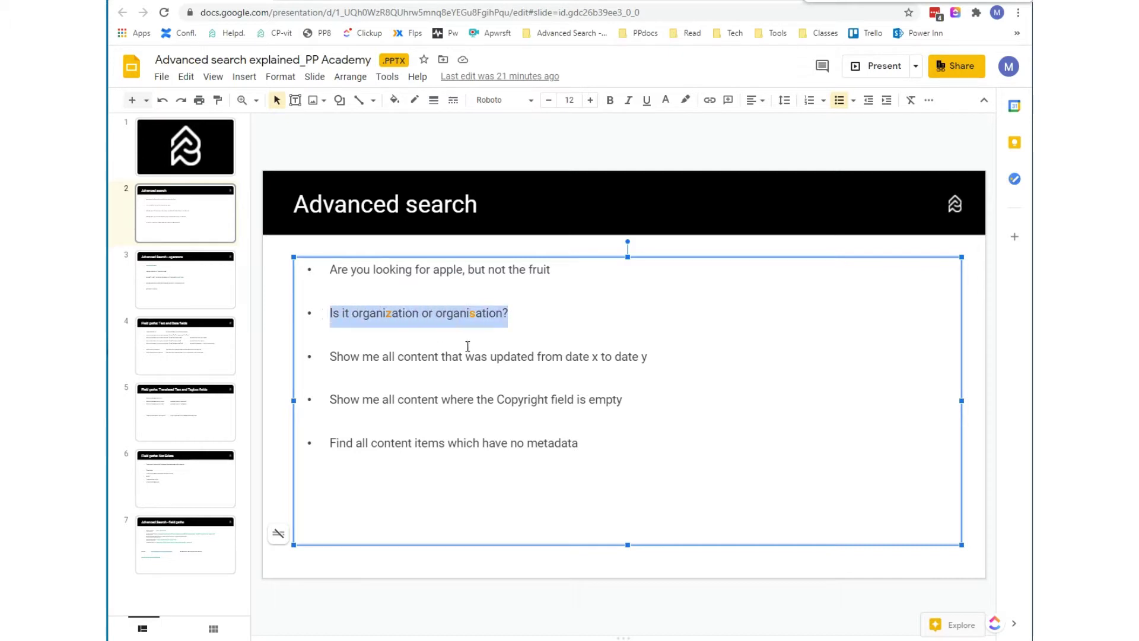
pyautogui.click(511, 357)
pyautogui.moveTo(649, 357); pyautogui.dragTo(326, 356)
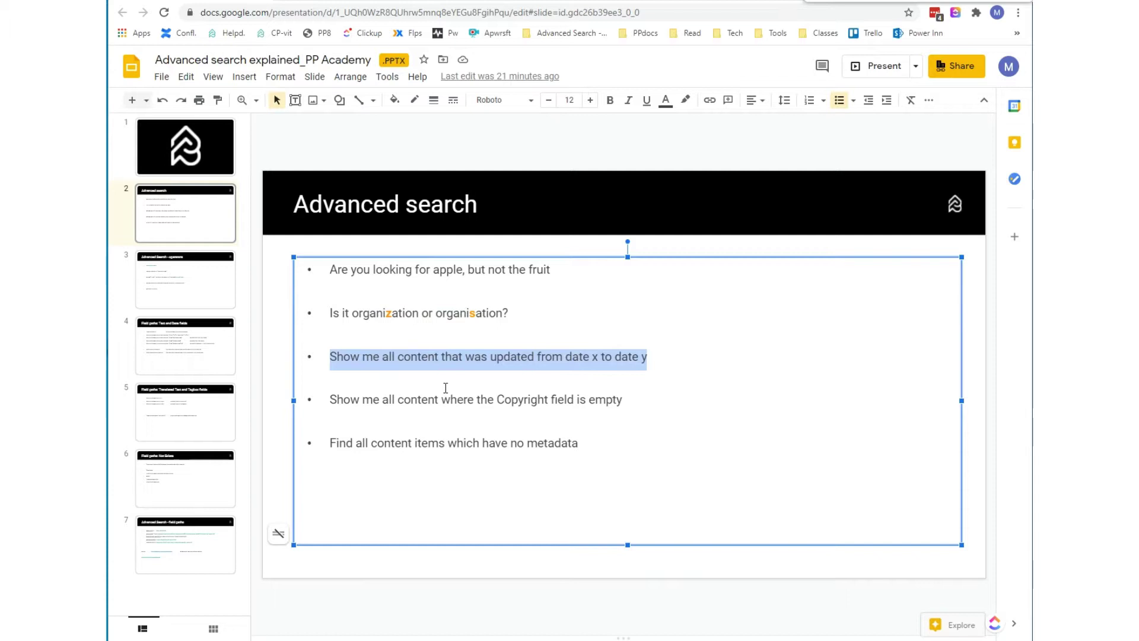
pyautogui.click(624, 400)
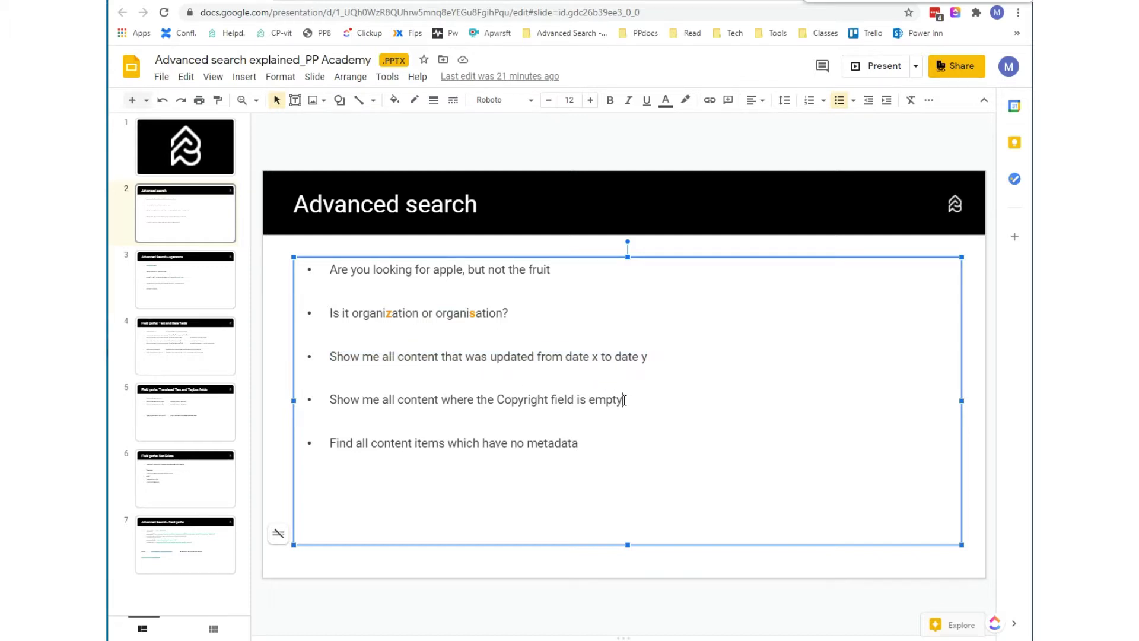
pyautogui.moveTo(624, 399); pyautogui.dragTo(330, 399)
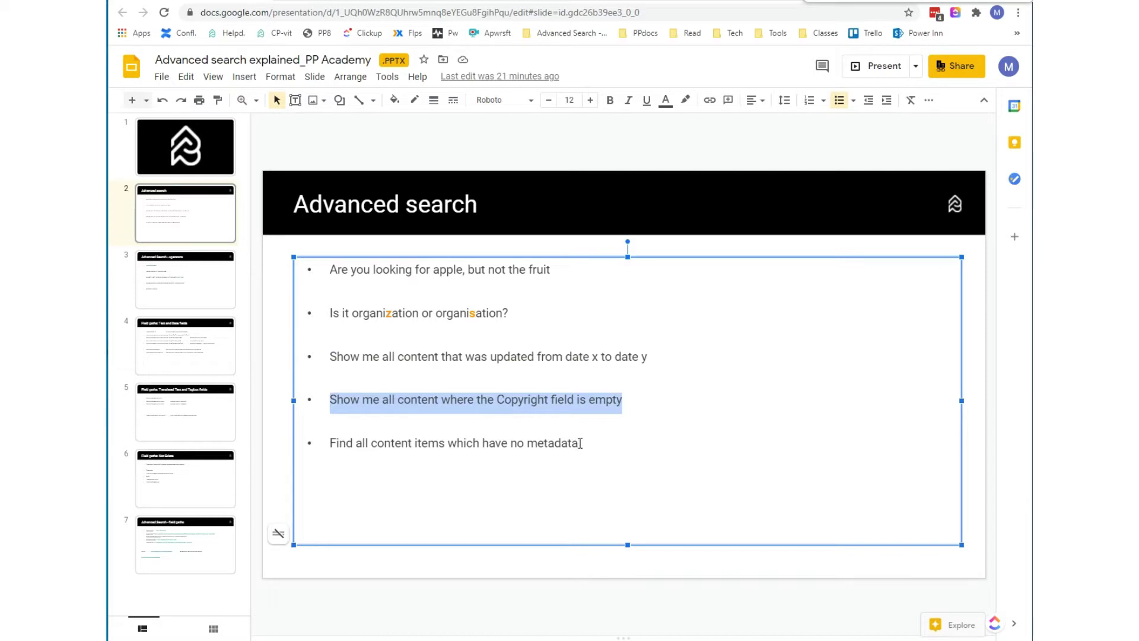
pyautogui.moveTo(577, 444); pyautogui.dragTo(328, 442)
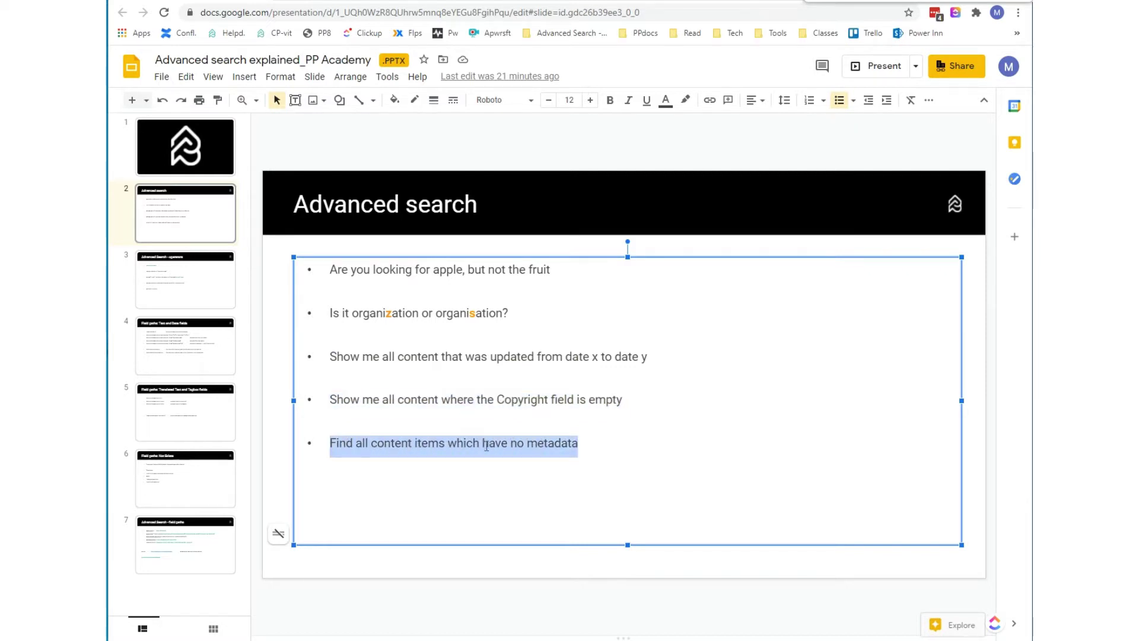
# Deselect the last question on the Advanced search slide and return to the Picturepark Media Library.
pyautogui.click(575, 470)
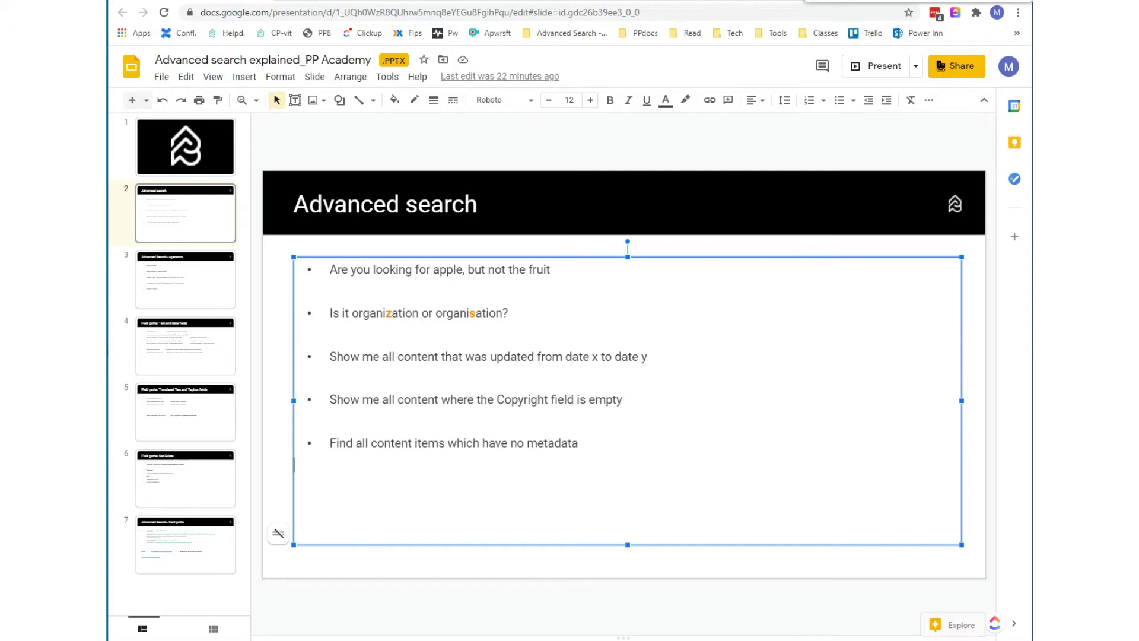
pyautogui.click(675, 637)
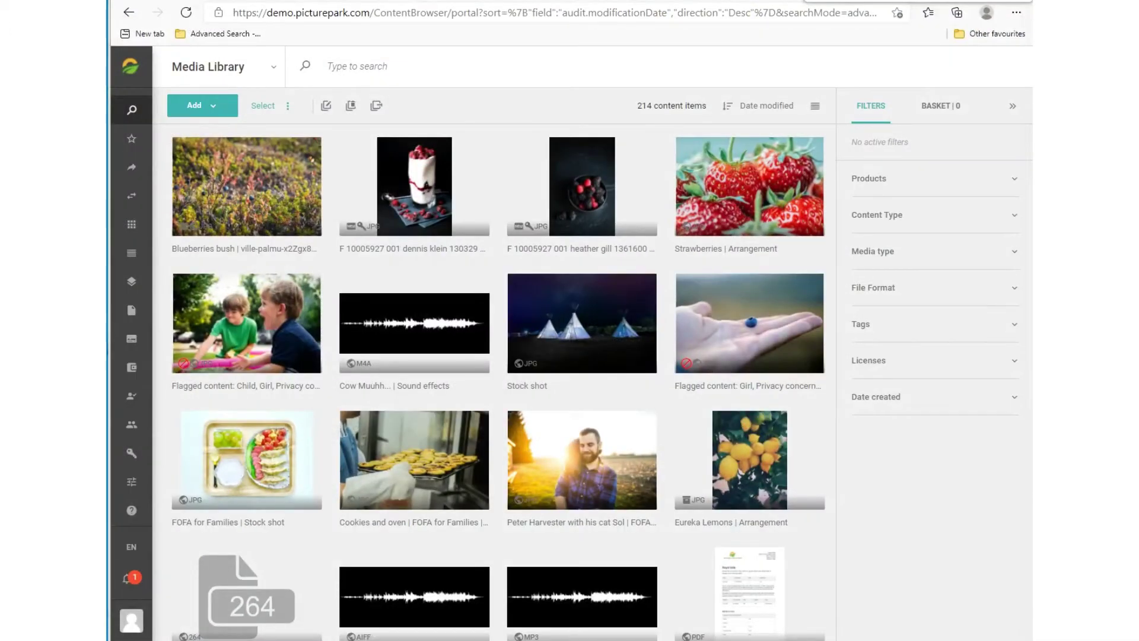
# Search 'apples pears' in AND mode, requiring both words, for 7 items.
pyautogui.click(598, 67)
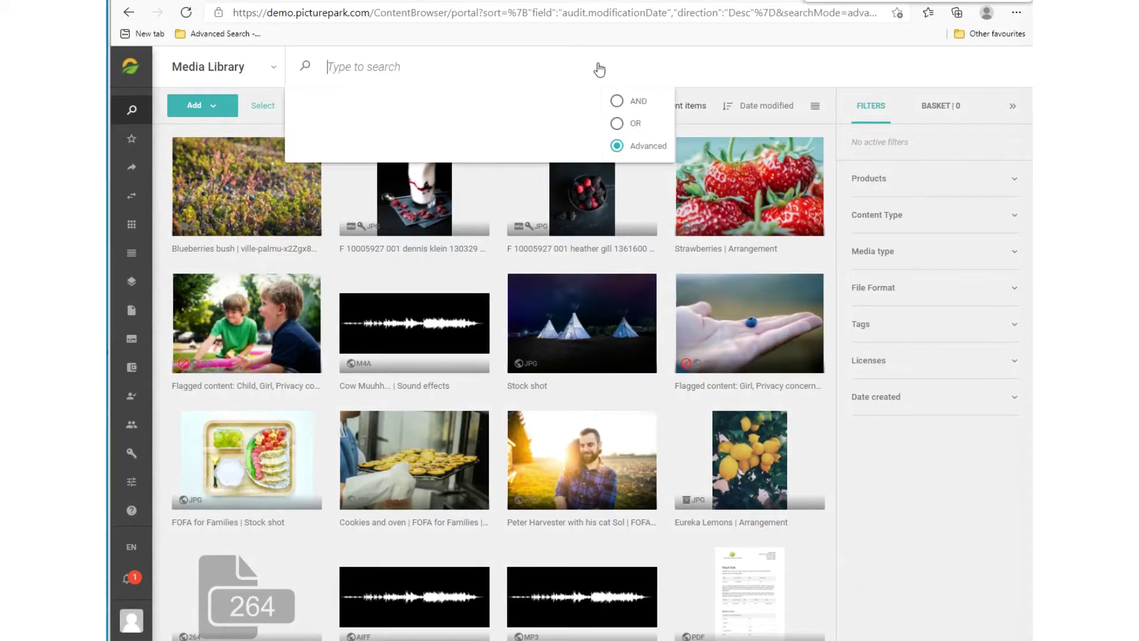
pyautogui.click(617, 101)
pyautogui.write('apples pears')
pyautogui.press('Return')
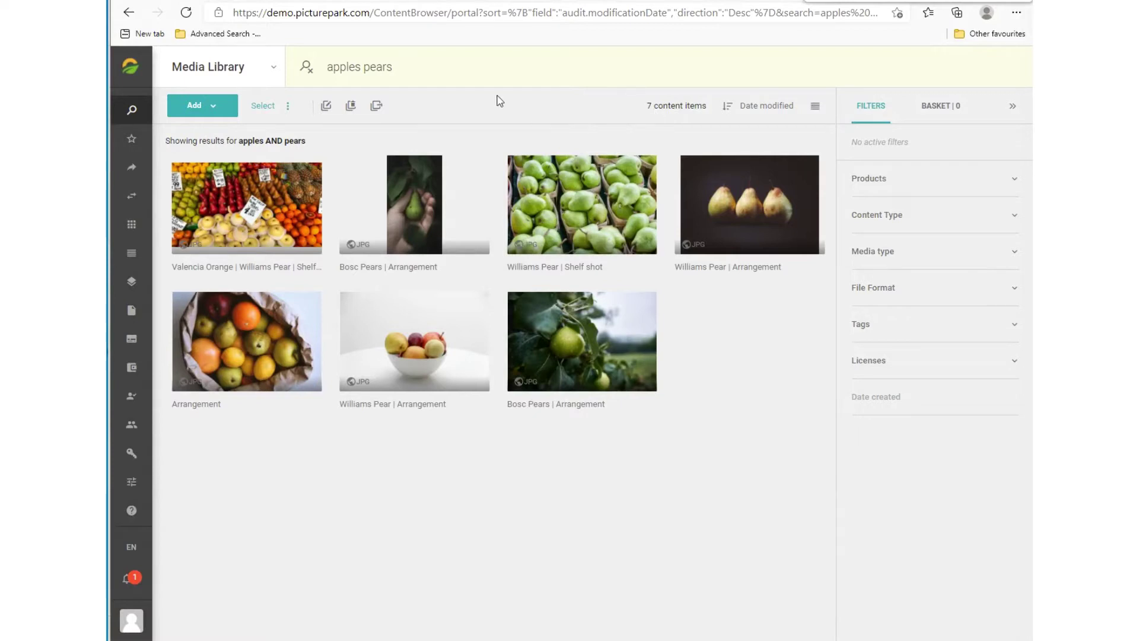
# Rerun the 'apples pears' search in OR mode, giving 31 items.
pyautogui.click(491, 68)
pyautogui.click(616, 124)
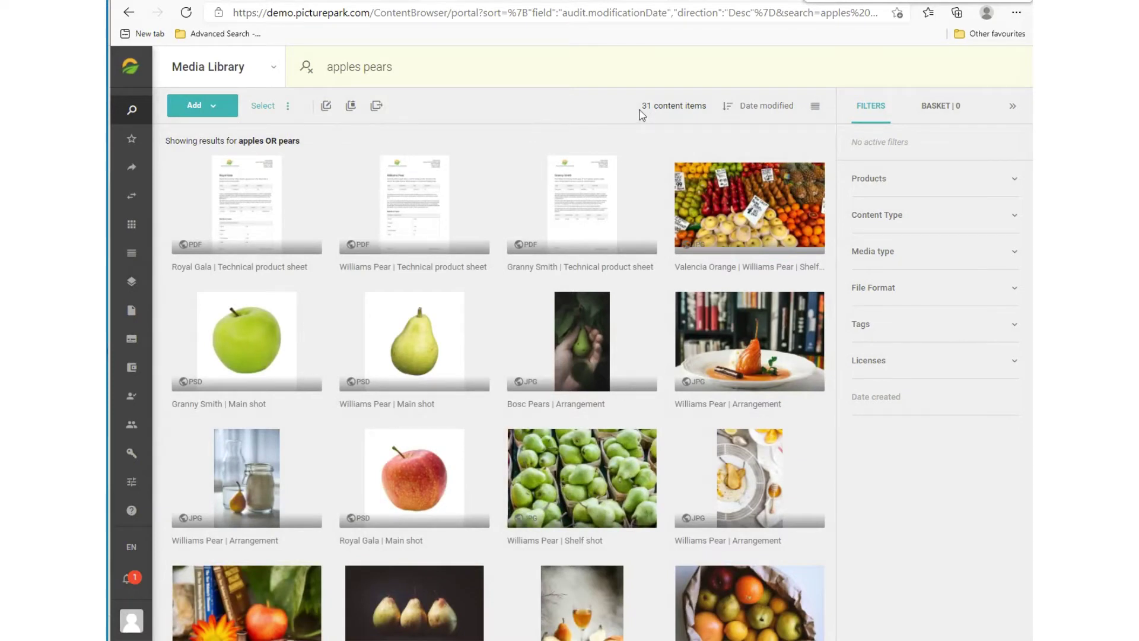
pyautogui.click(671, 85)
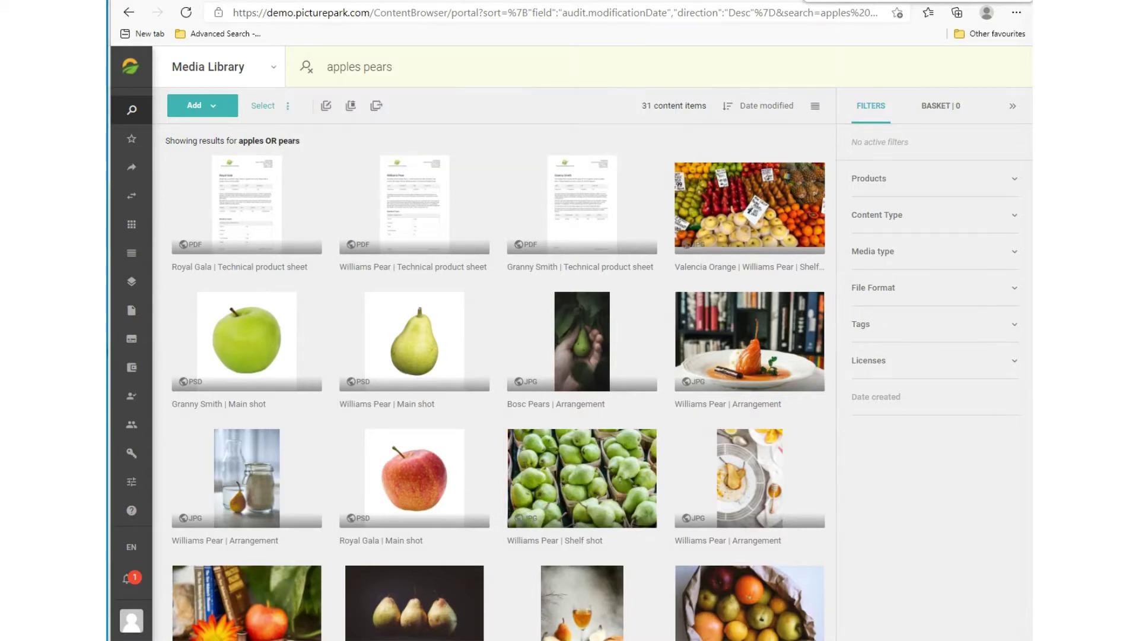
# Switch the 'apples pears' search to Advanced mode and run it.
pyautogui.moveTo(396, 67); pyautogui.dragTo(308, 75)
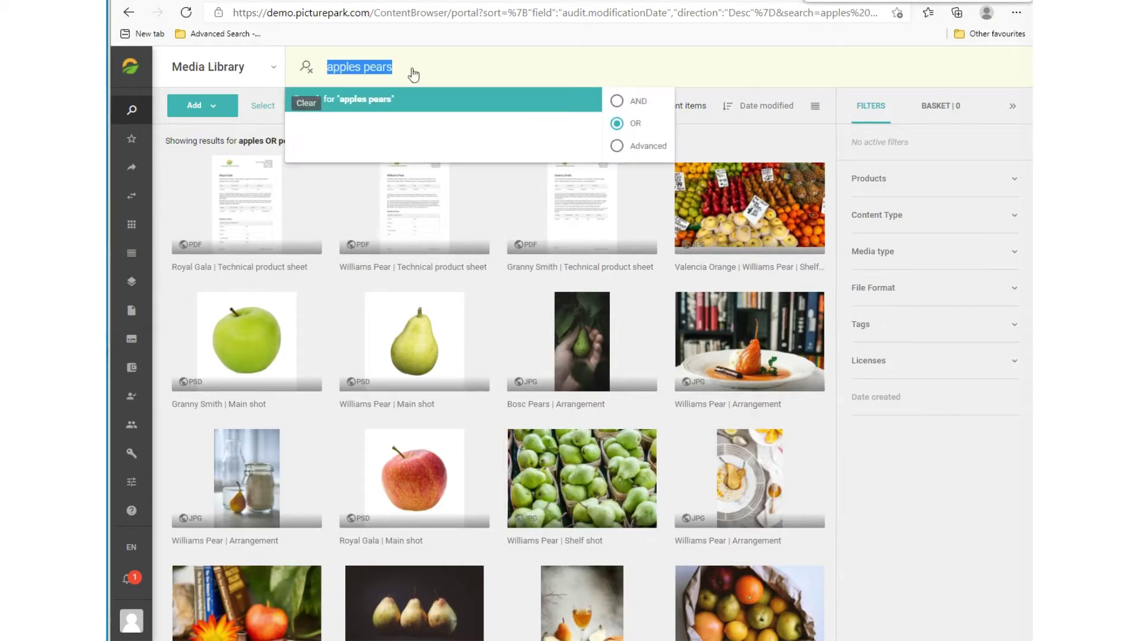
pyautogui.click(617, 101)
pyautogui.press('Return')
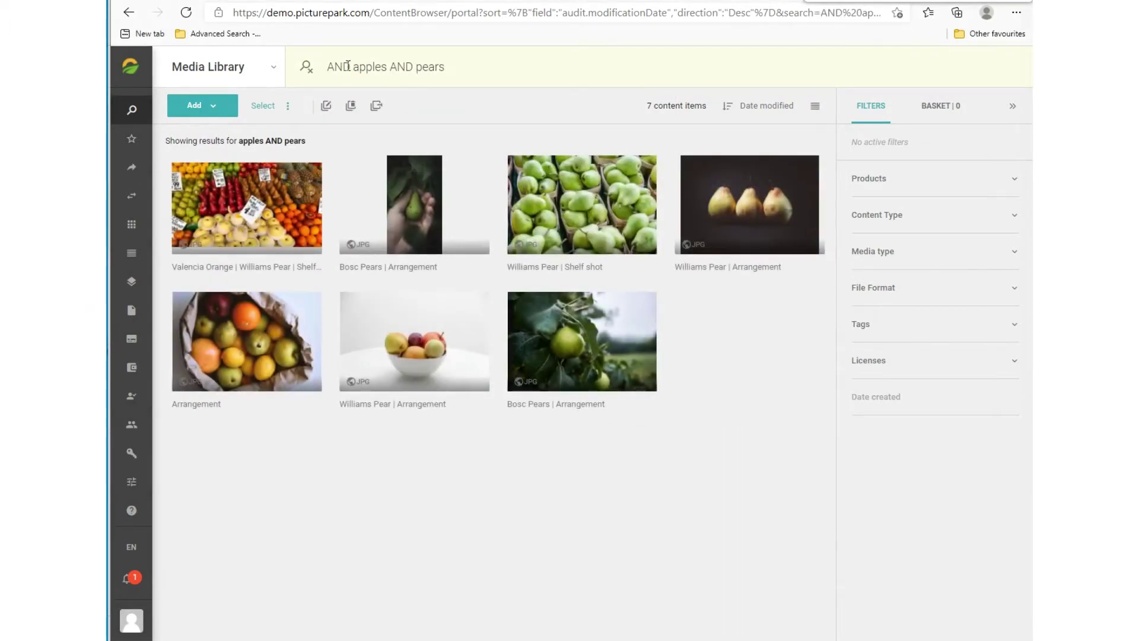
# Edit the query to 'apples NOT pears' and run it, leaving 12 apple items.
pyautogui.moveTo(350, 66); pyautogui.dragTo(325, 70)
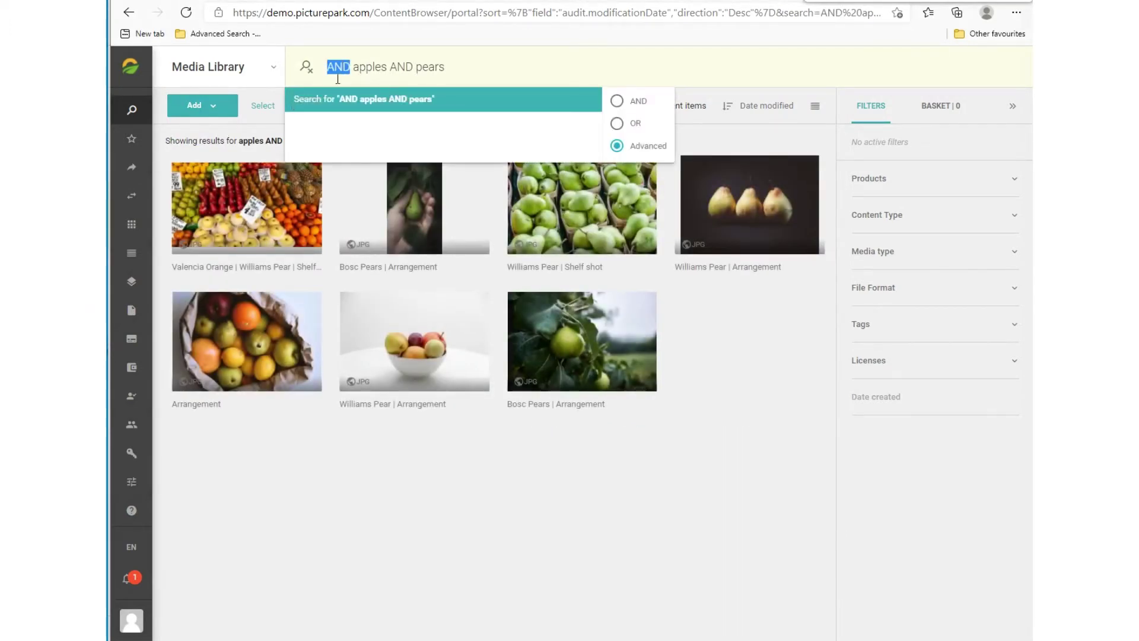
pyautogui.press('BackSpace')
pyautogui.press('Delete')
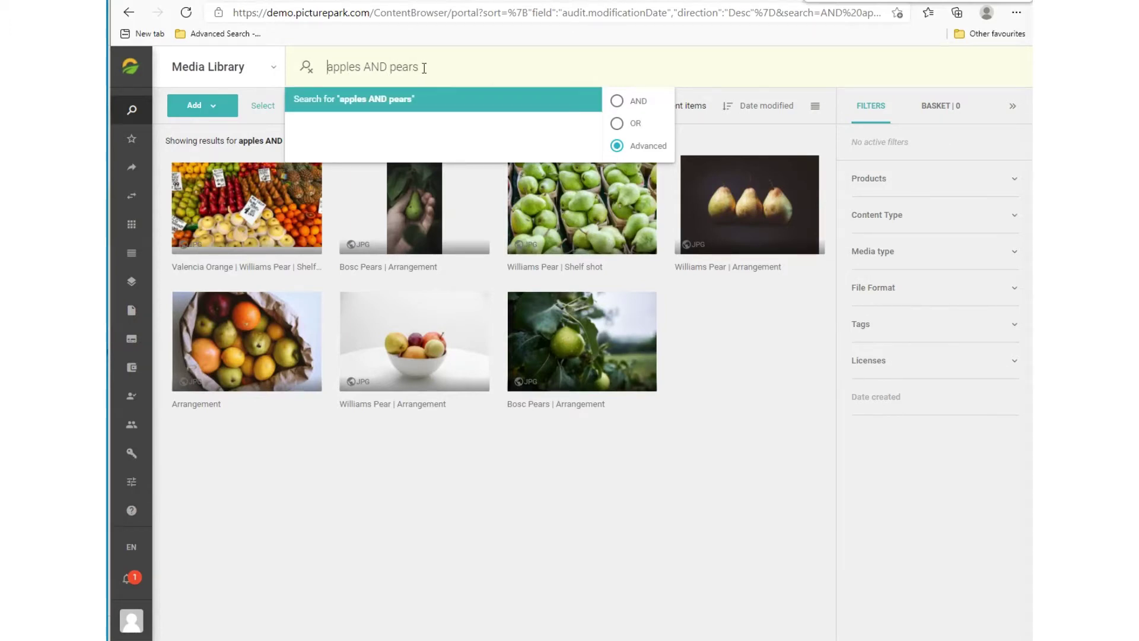
pyautogui.doubleClick(379, 67)
pyautogui.write('NOT')
pyautogui.press('Return')
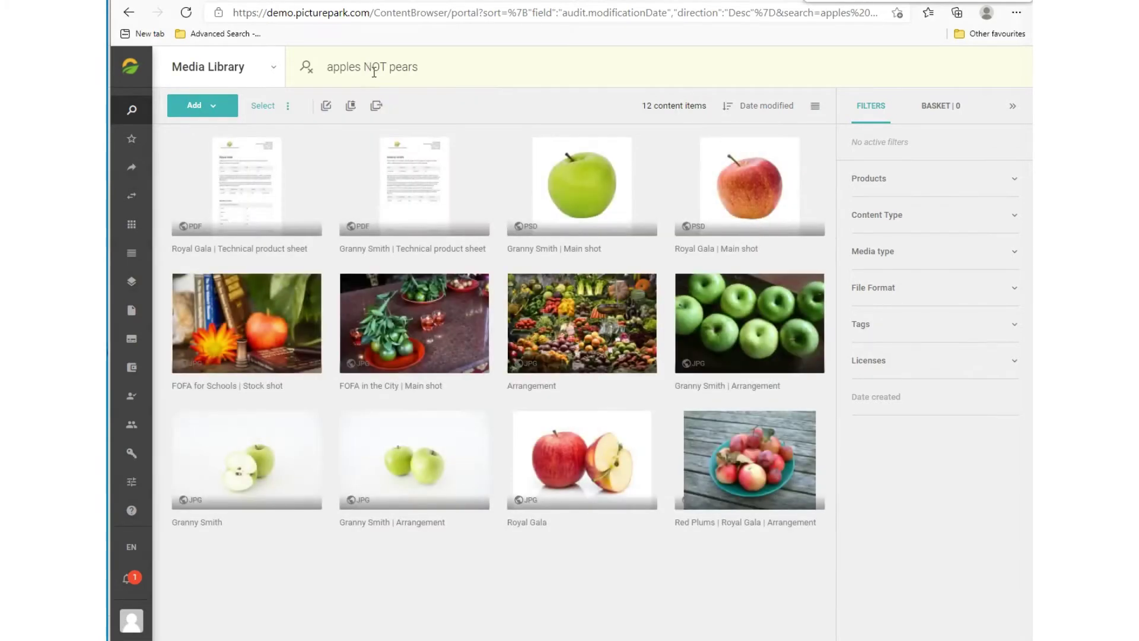
pyautogui.doubleClick(375, 67)
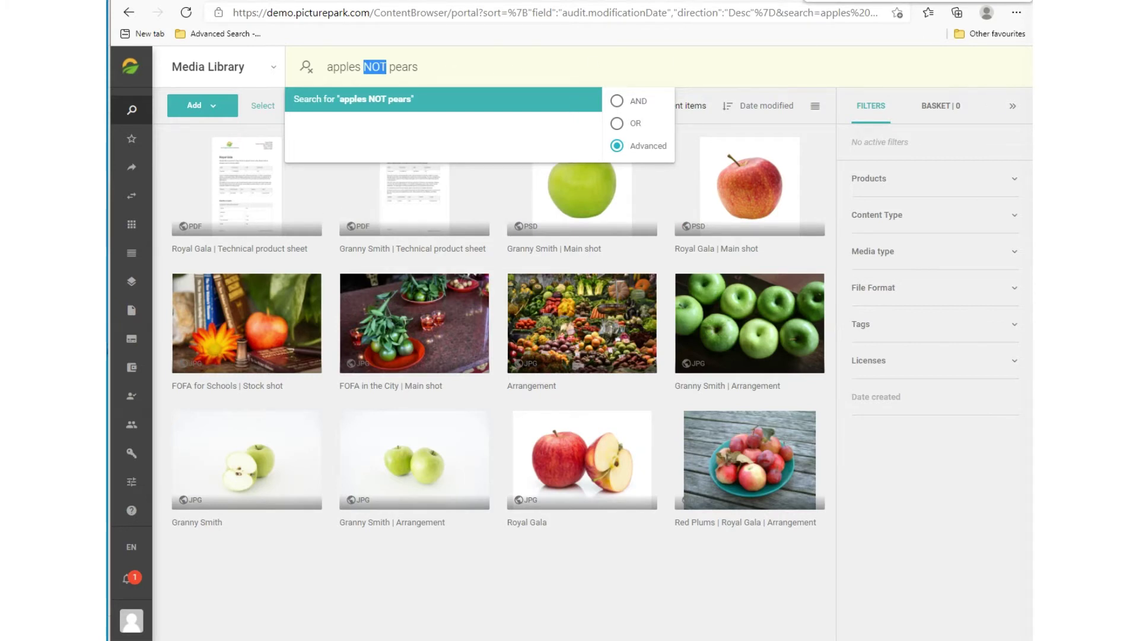
pyautogui.press('Escape')
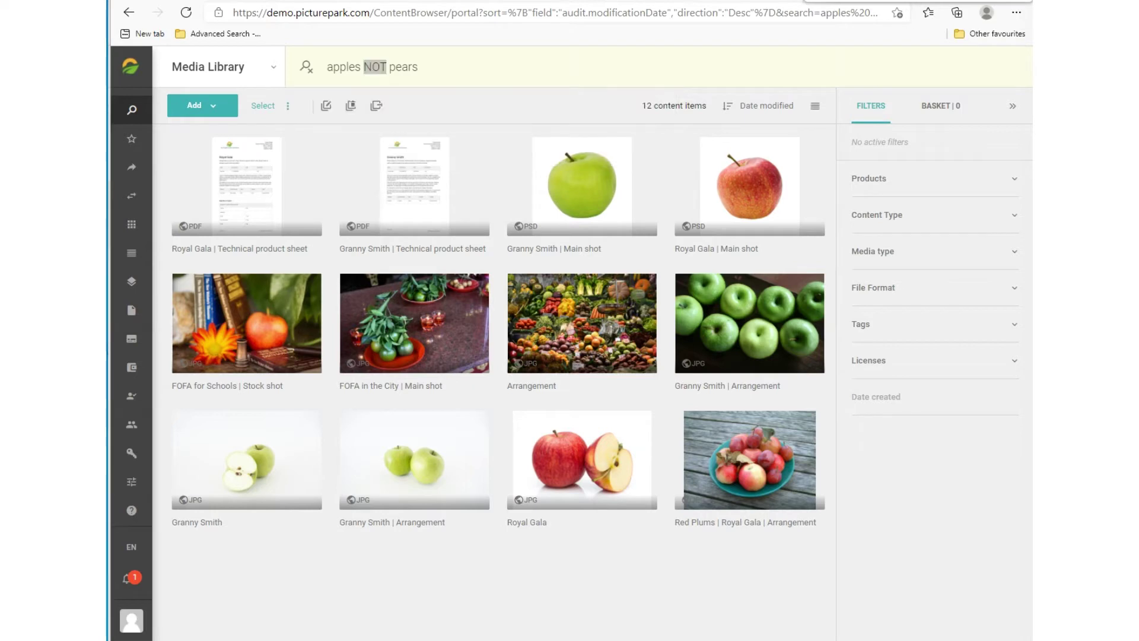
pyautogui.click(432, 82)
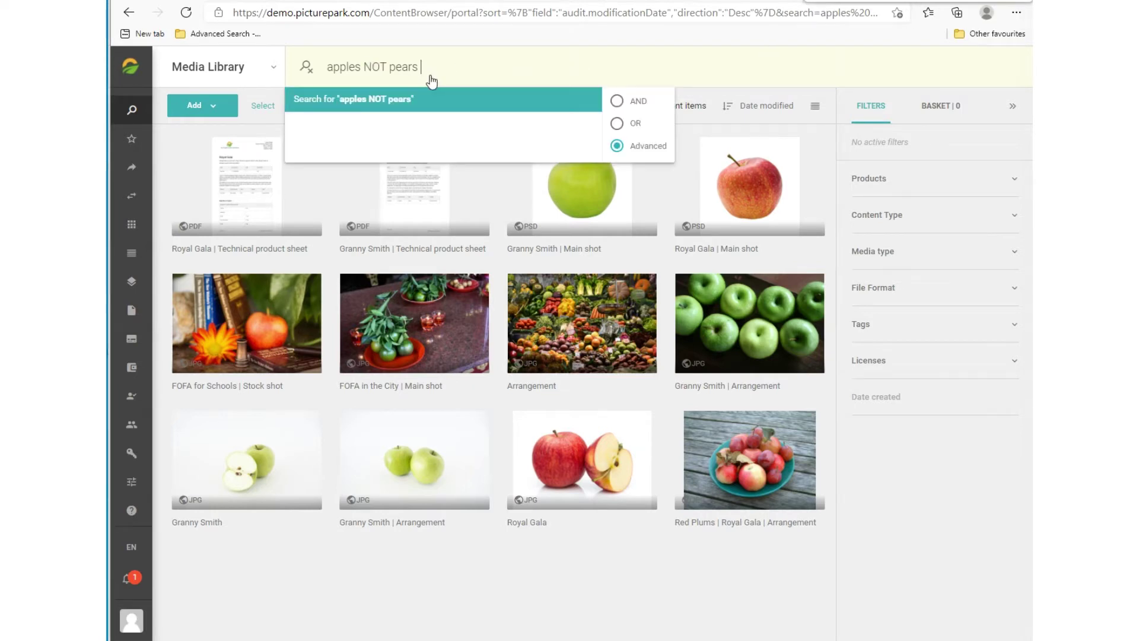
# Append 'AND granny' to the query to narrow results to Granny Smith items.
pyautogui.write('AND granny')
pyautogui.press('Return')
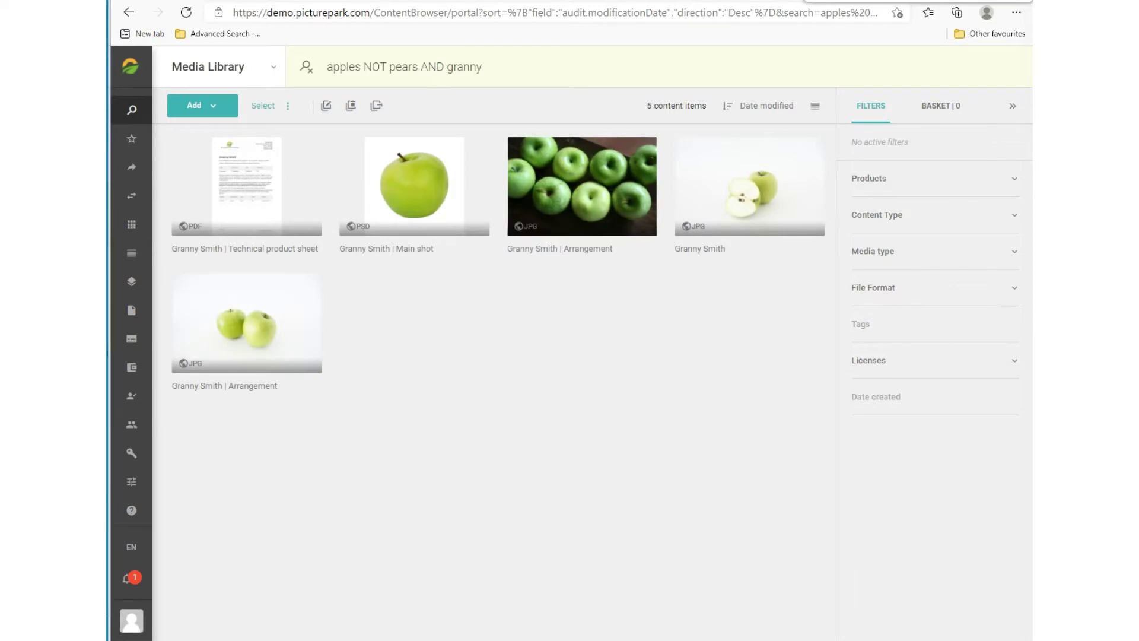
pyautogui.click(488, 65)
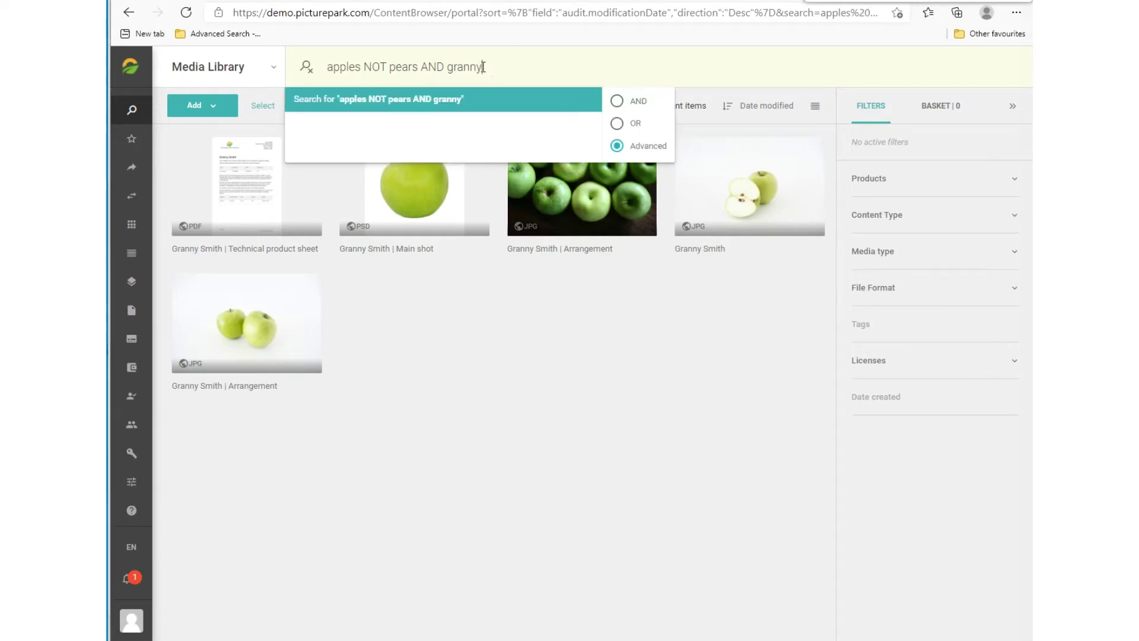
# Replace the query with 'apples OR pears AND arrangement' and run it, showing 14 items.
pyautogui.moveTo(483, 66); pyautogui.dragTo(325, 67)
pyautogui.write('apples OR pears AND arrangement')
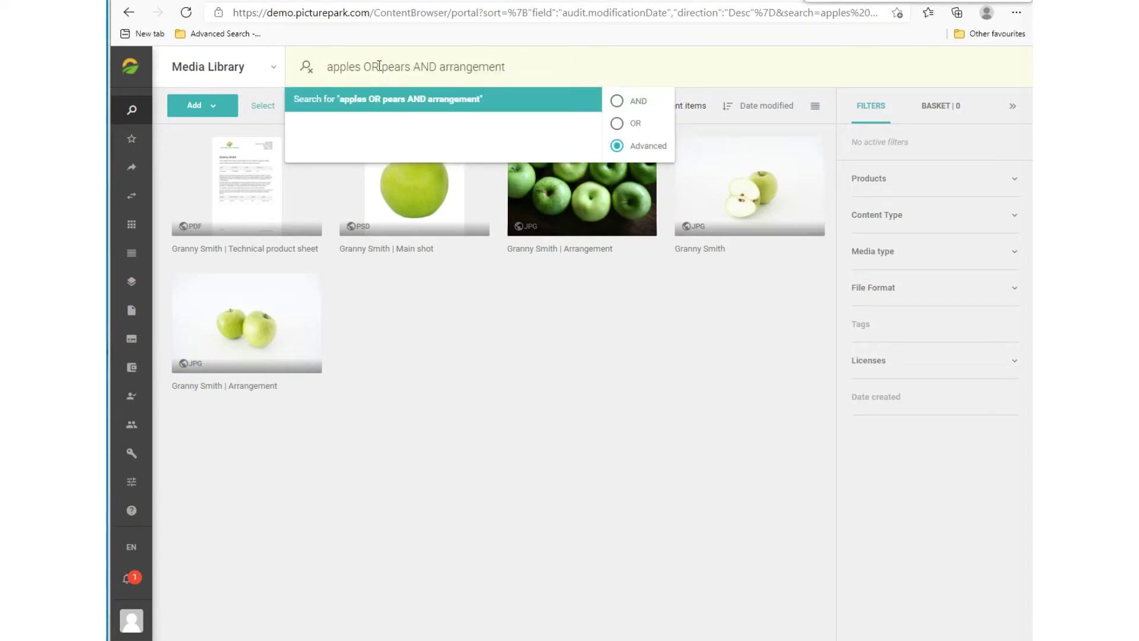
pyautogui.doubleClick(379, 66)
pyautogui.moveTo(437, 67); pyautogui.dragTo(414, 66)
pyautogui.click(509, 66)
pyautogui.press('Return')
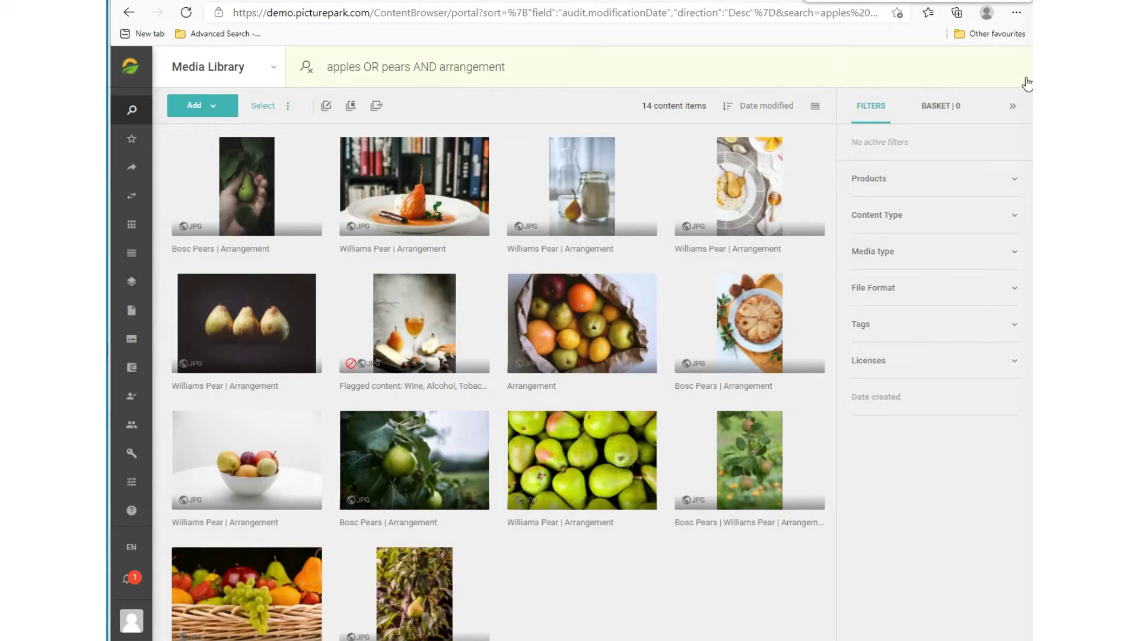
# Search 'williams pear' and rerun it in OR mode, returning 19 items.
pyautogui.moveTo(506, 67); pyautogui.dragTo(317, 70)
pyautogui.write('williams pear')
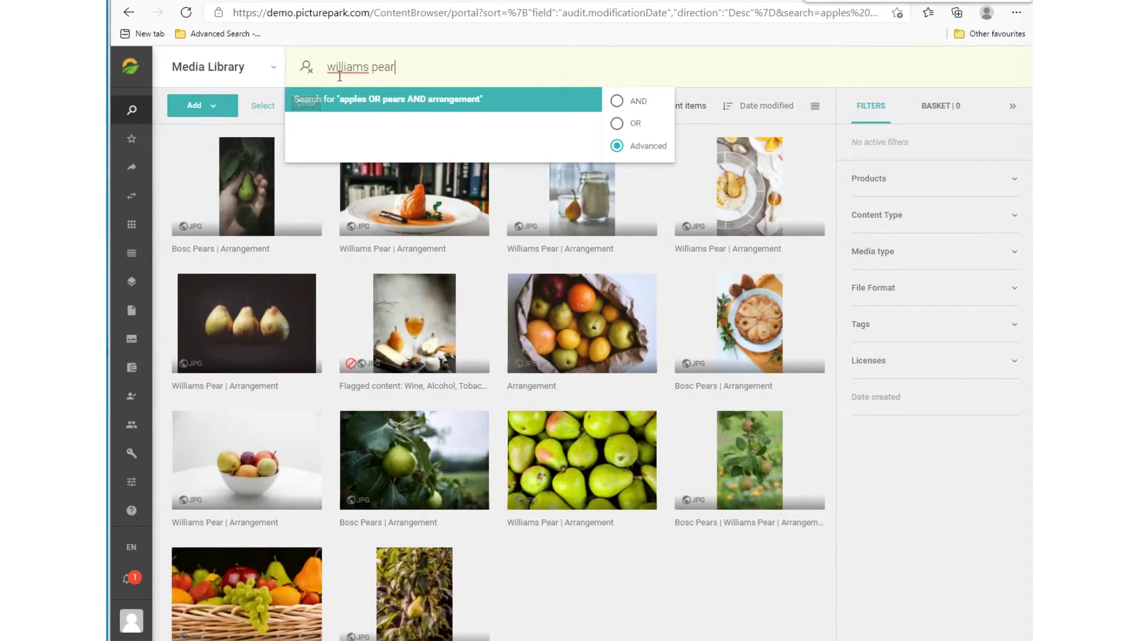
pyautogui.press('Return')
pyautogui.click(634, 101)
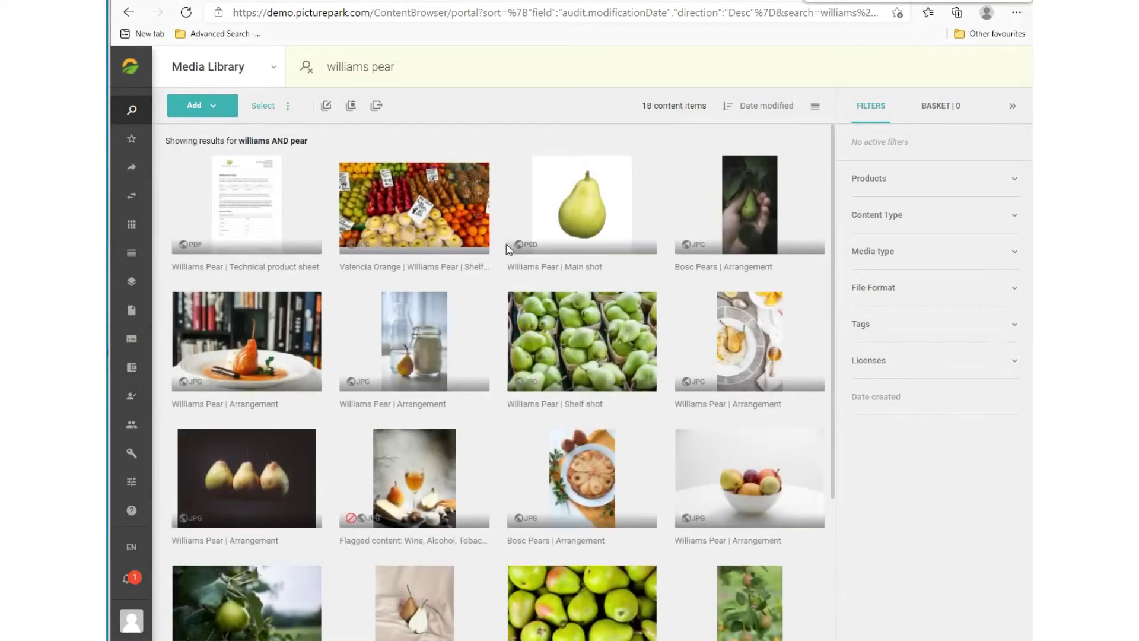
pyautogui.click(441, 68)
pyautogui.click(633, 123)
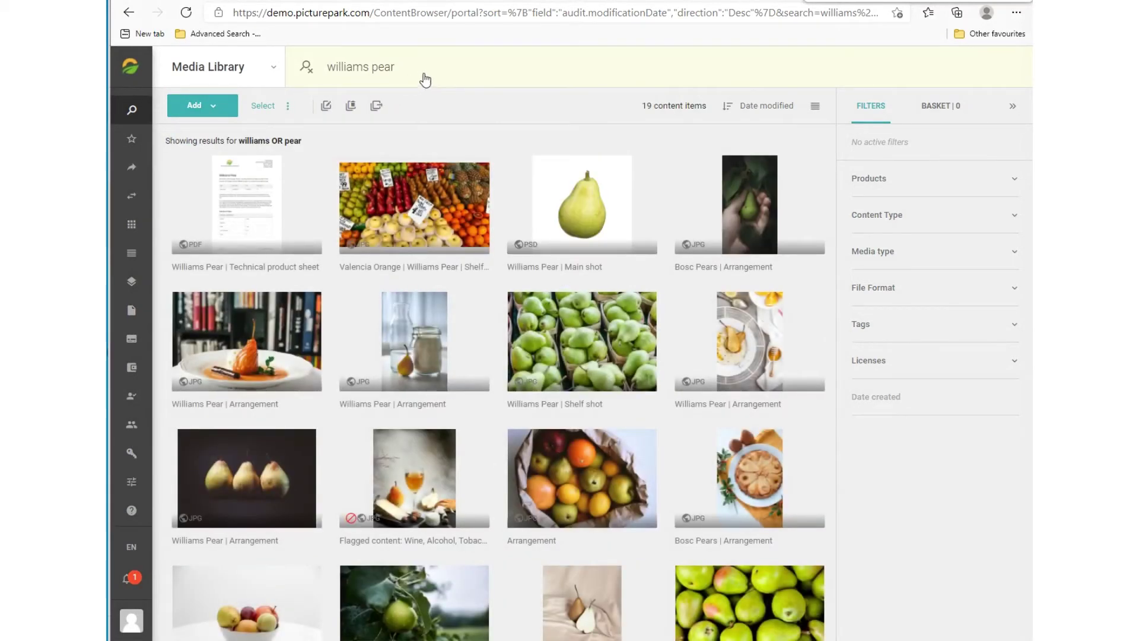
# In Advanced mode, search the quoted phrase "williams pear", narrowing to 13 items.
pyautogui.click(426, 77)
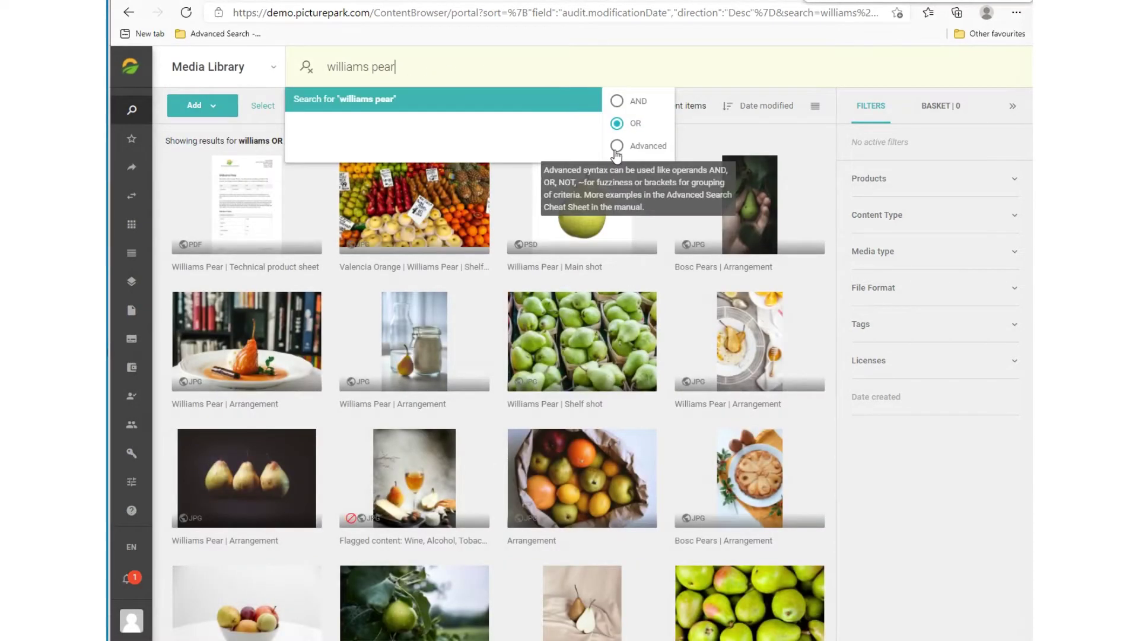
pyautogui.press('Escape')
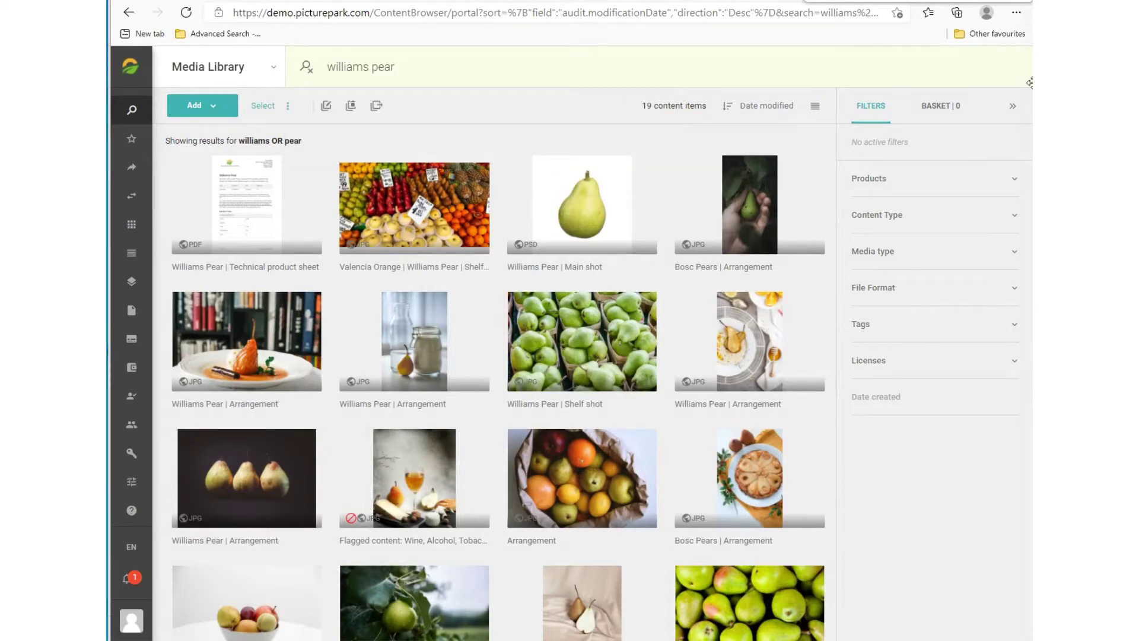
pyautogui.click(442, 74)
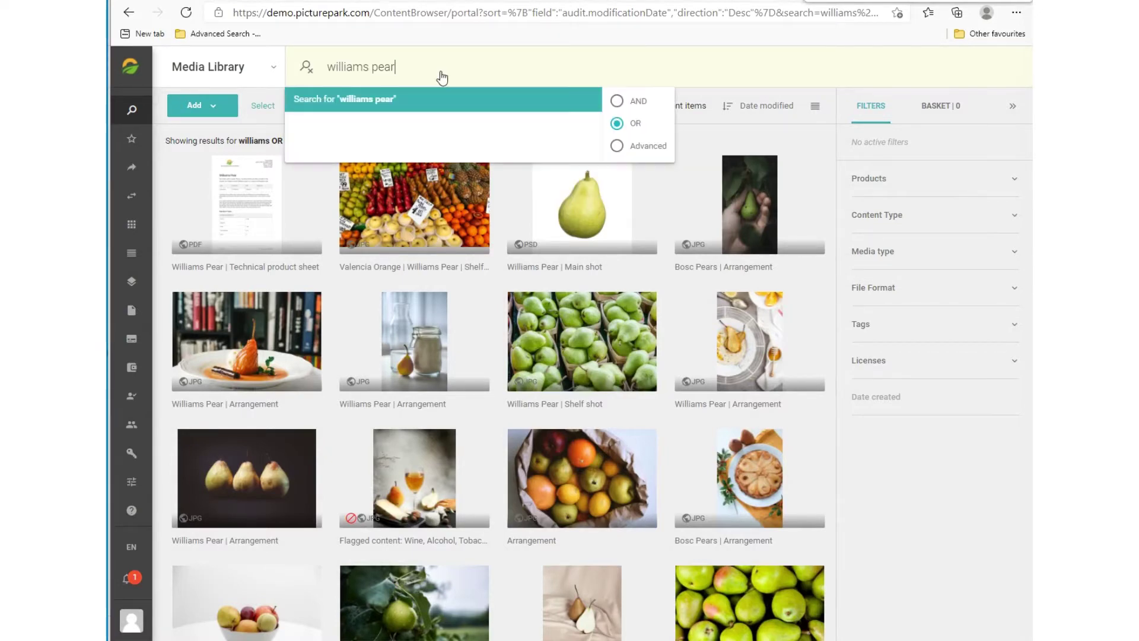
pyautogui.click(614, 146)
pyautogui.click(397, 68)
pyautogui.press('Home')
pyautogui.write('"')
pyautogui.press('End')
pyautogui.write('"')
pyautogui.moveTo(397, 68); pyautogui.dragTo(324, 70)
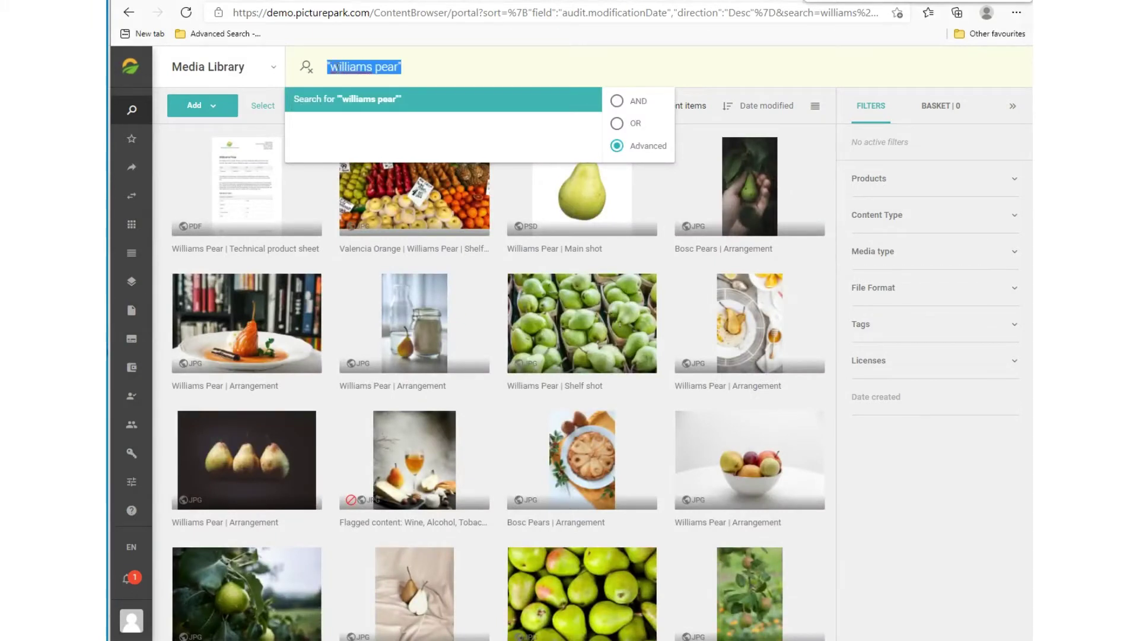
pyautogui.press('Return')
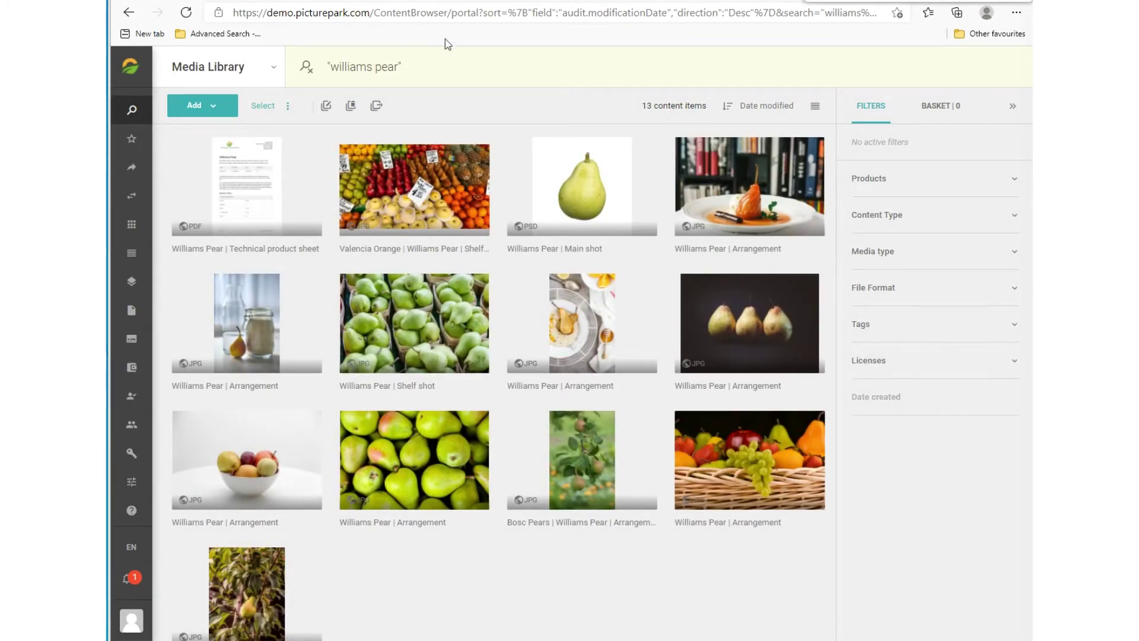
# Run a 'straw*' wildcard search to find the strawberry assets.
pyautogui.click(406, 66)
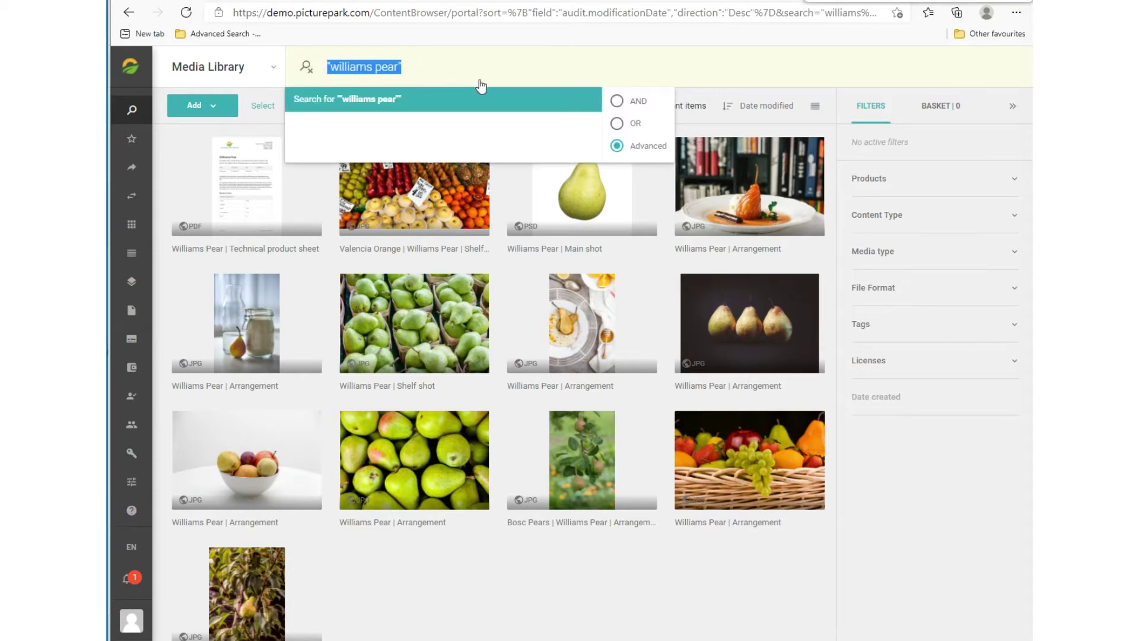
pyautogui.write('straw*')
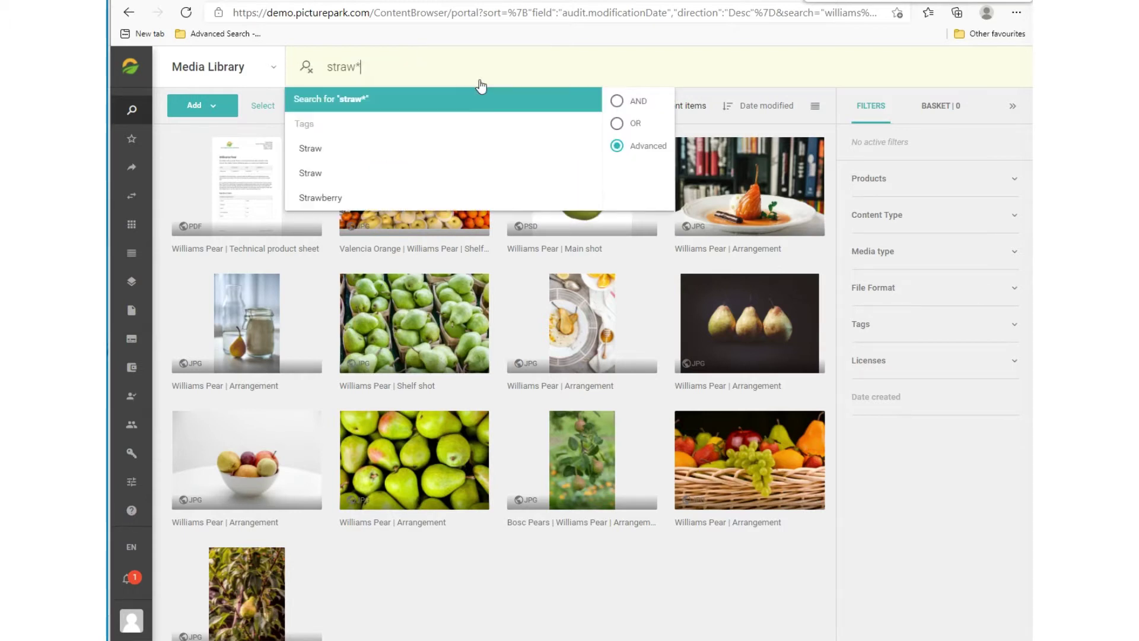
pyautogui.press('Return')
# Switch to AND mode and search plain 'straw' without the wildcard.
pyautogui.click(367, 70)
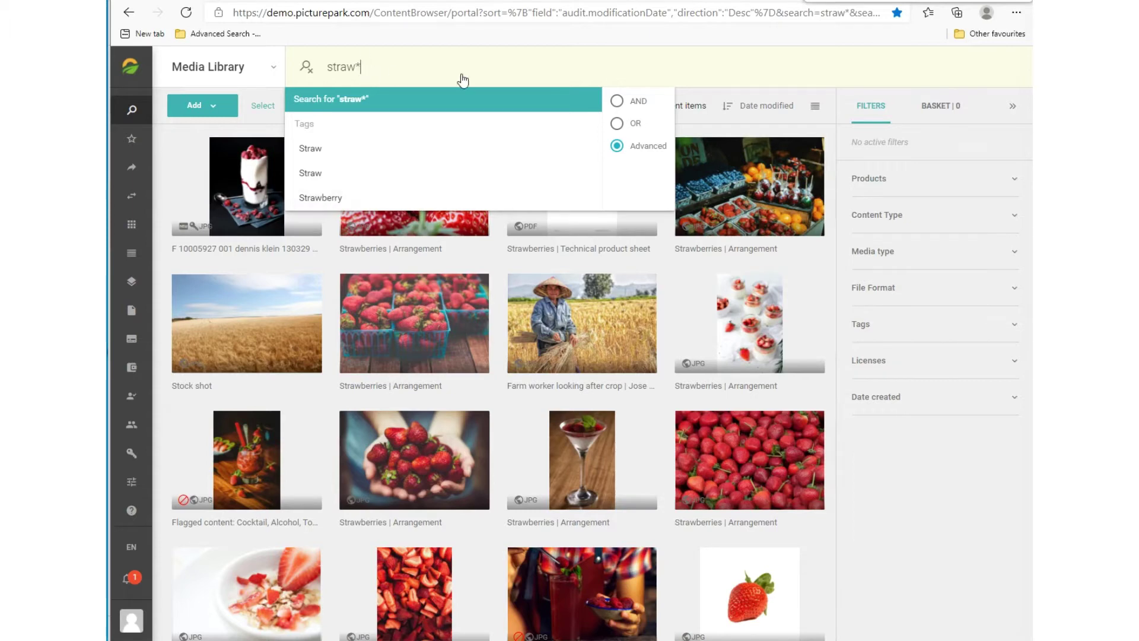
pyautogui.click(617, 102)
pyautogui.click(367, 68)
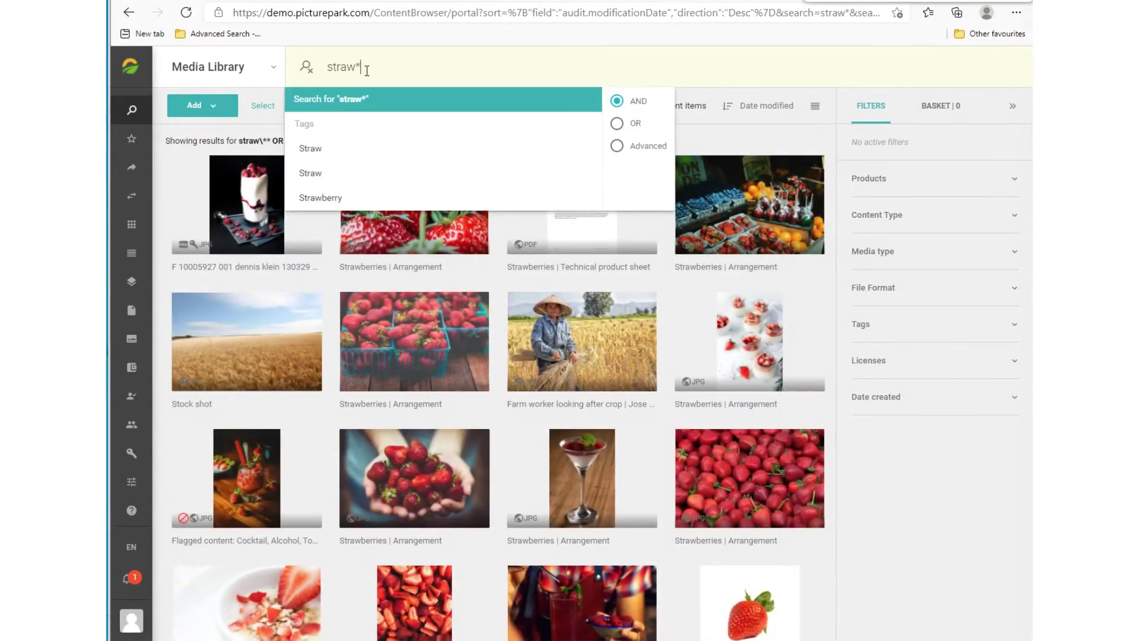
pyautogui.press('BackSpace')
pyautogui.click(272, 147)
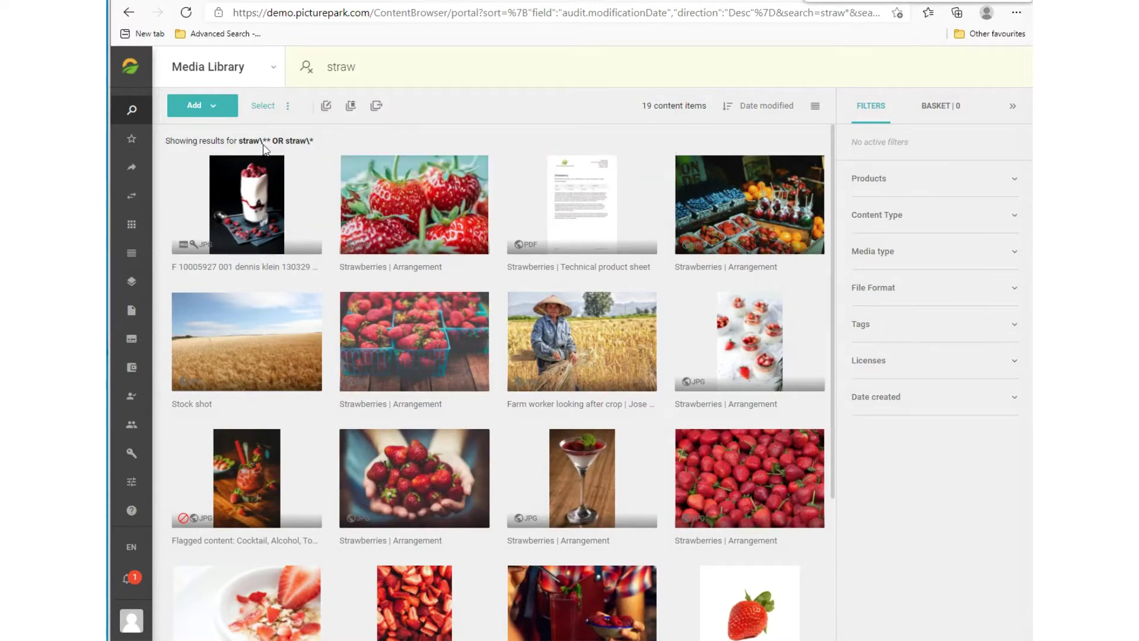
pyautogui.click(363, 69)
pyautogui.press('Return')
# Set the search mode back to Advanced and select the straw query for replacement.
pyautogui.click(380, 69)
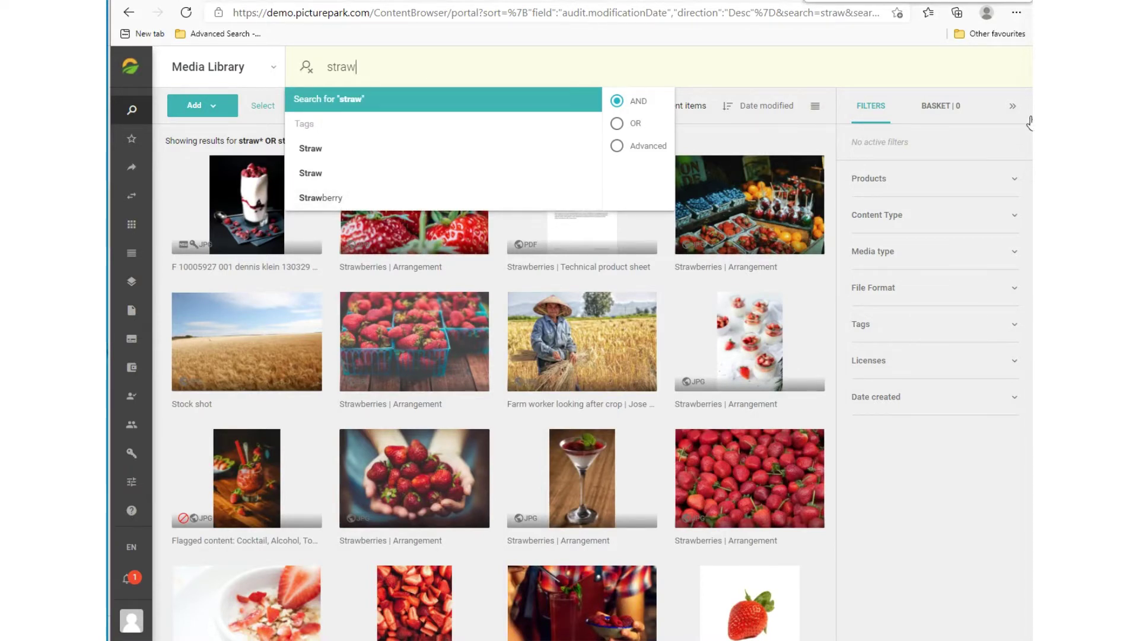
pyautogui.press('Return')
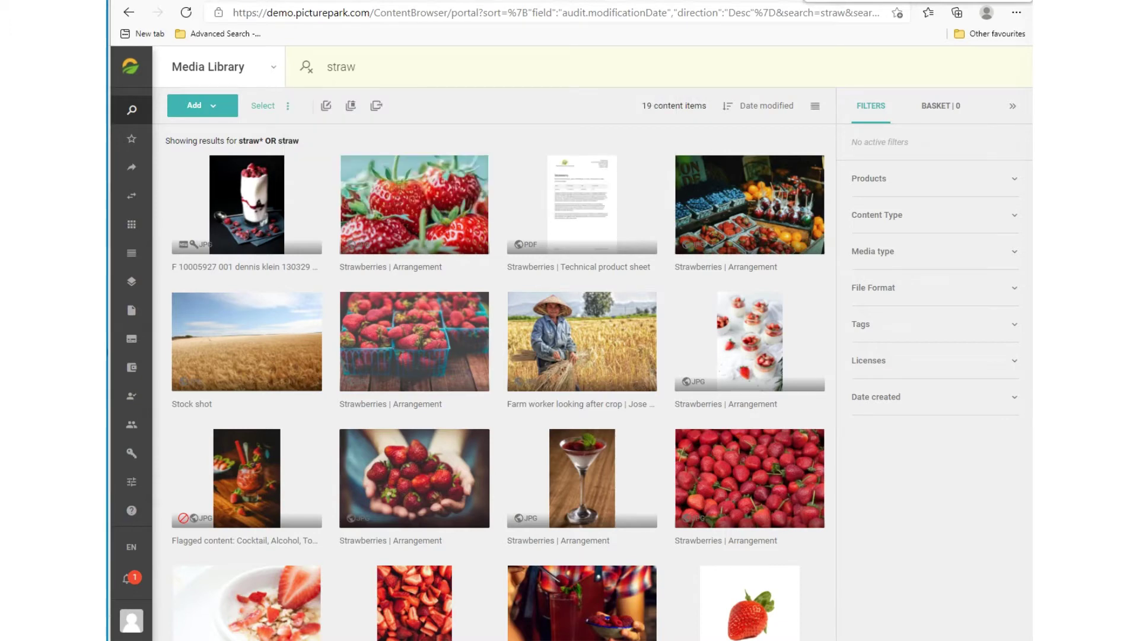
pyautogui.click(363, 75)
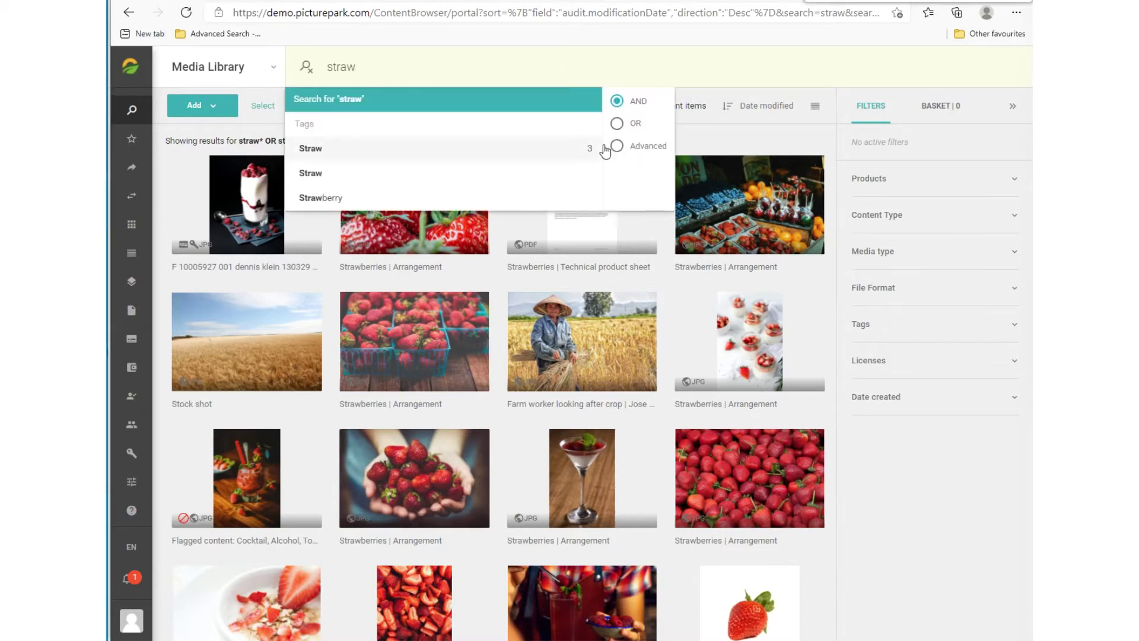
pyautogui.click(617, 146)
pyautogui.click(363, 70)
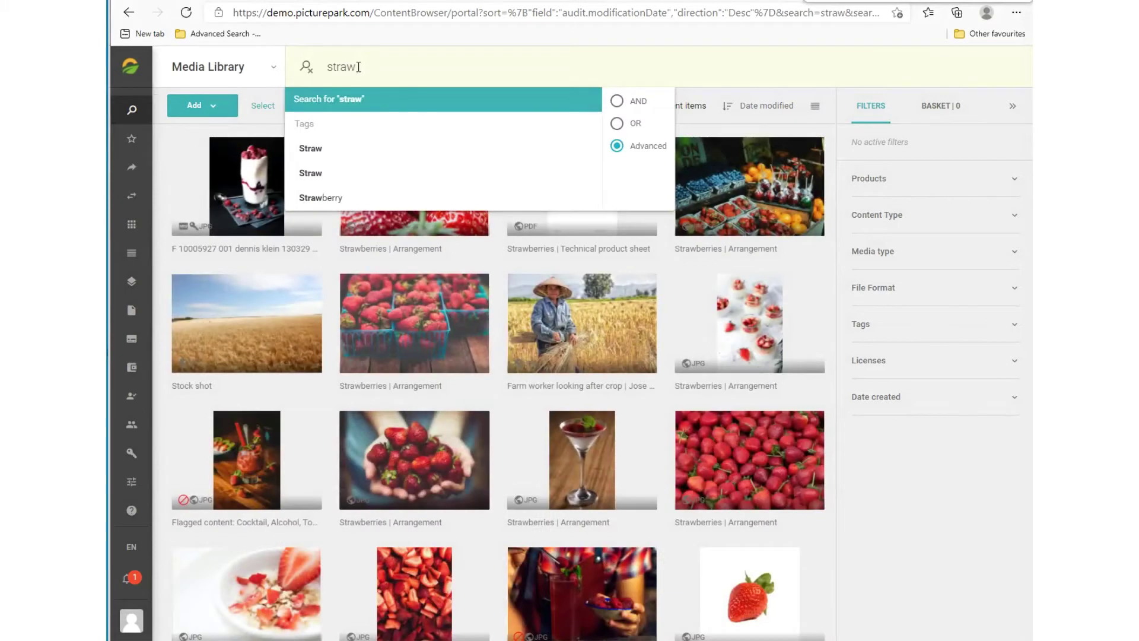
pyautogui.doubleClick(359, 67)
# Search 'organisation', then the wildcard 'organi?ation', which returns 3 items.
pyautogui.write('organisation')
pyautogui.press('Return')
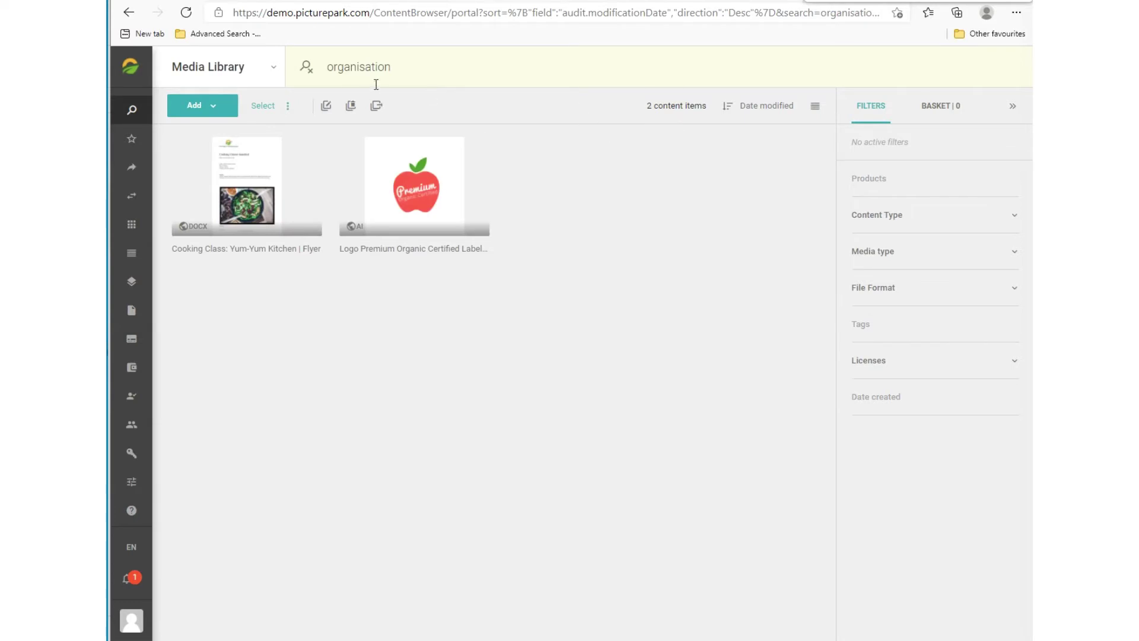
pyautogui.click(364, 67)
pyautogui.press('BackSpace')
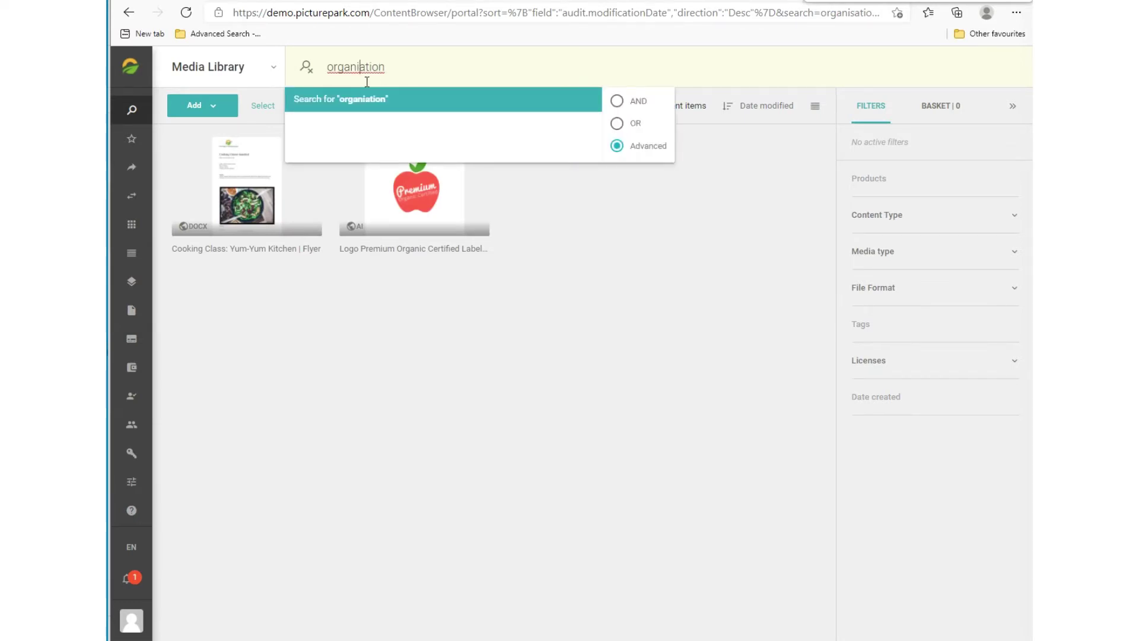
pyautogui.write('?')
pyautogui.press('Return')
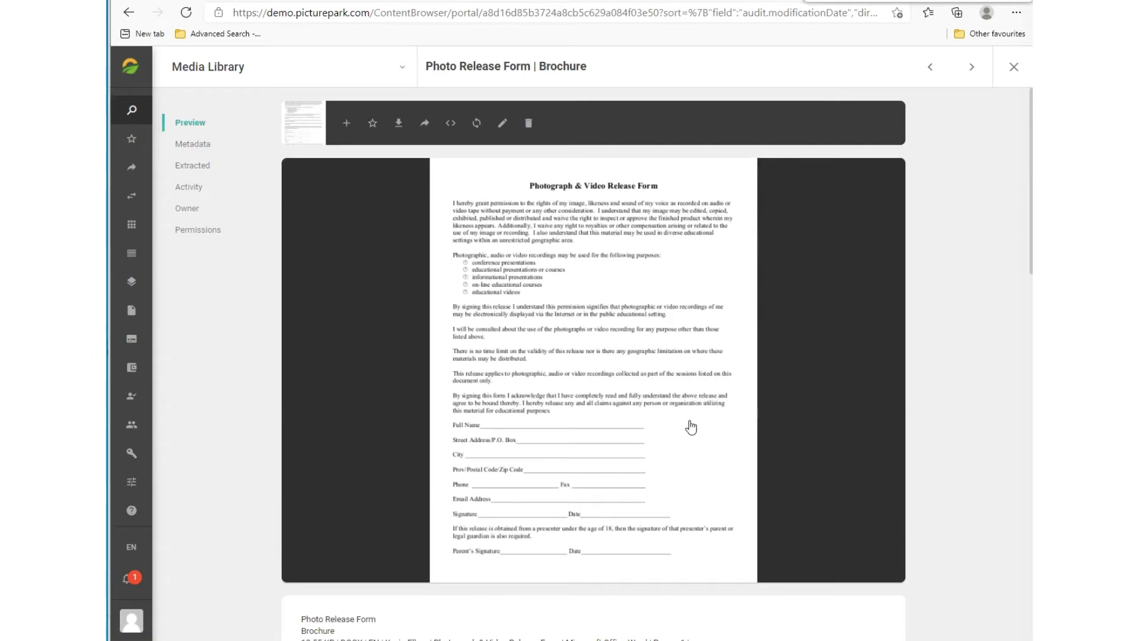
# Zoom the page to 125% and back to 100%, then close the Photo Release Form preview.
pyautogui.hotkey('ctrl', '+')
pyautogui.hotkey('ctrl', '+')
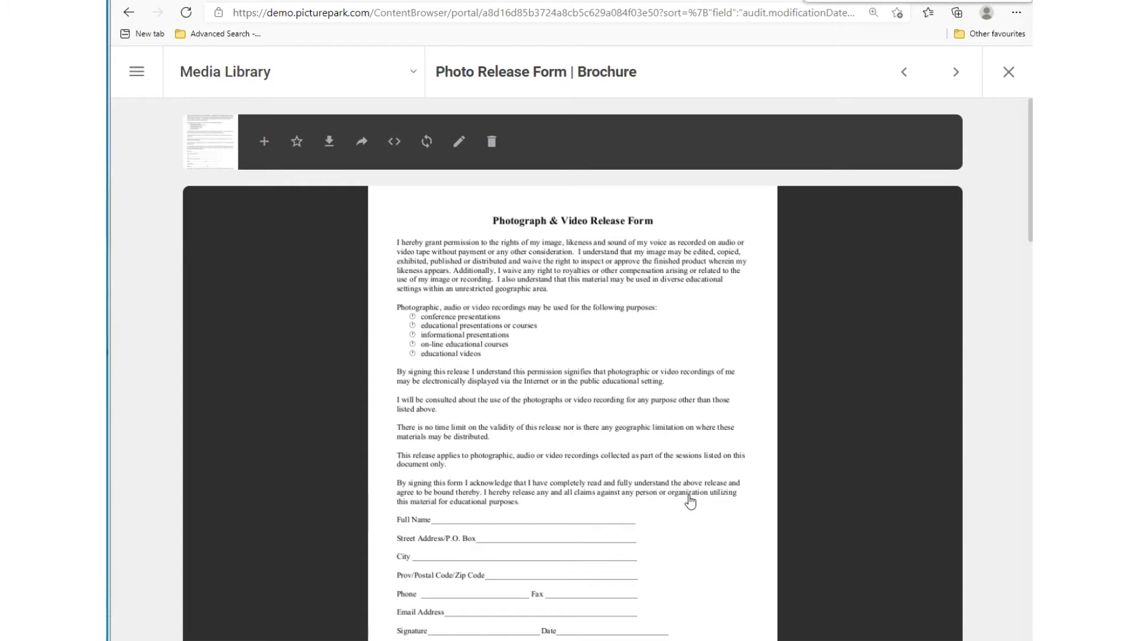
pyautogui.hotkey('ctrl', '0')
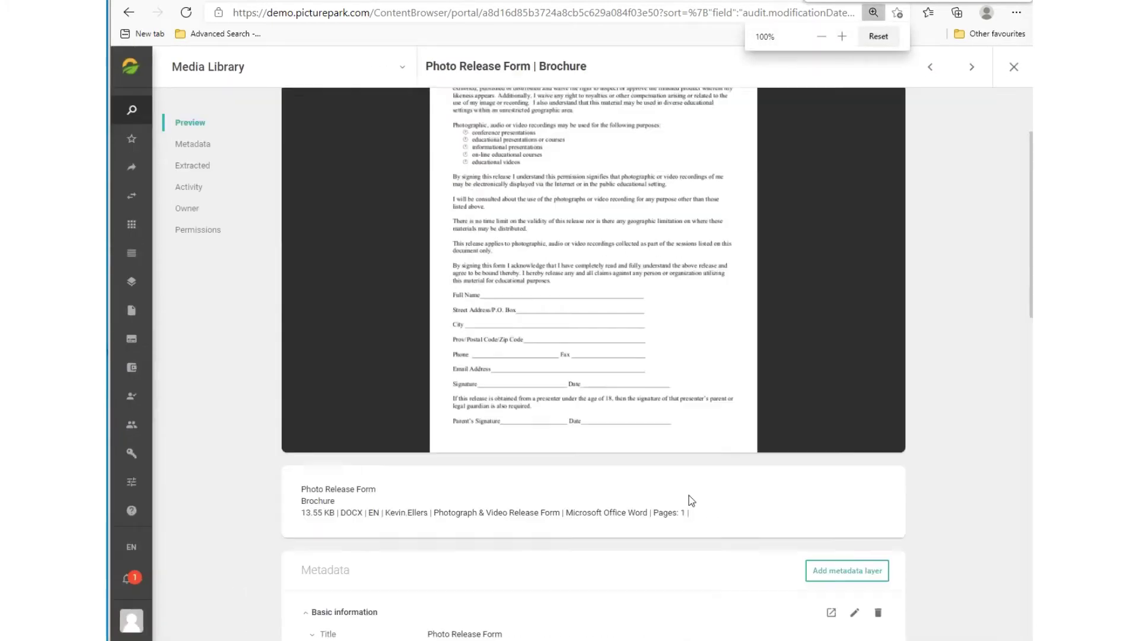
pyautogui.click(267, 74)
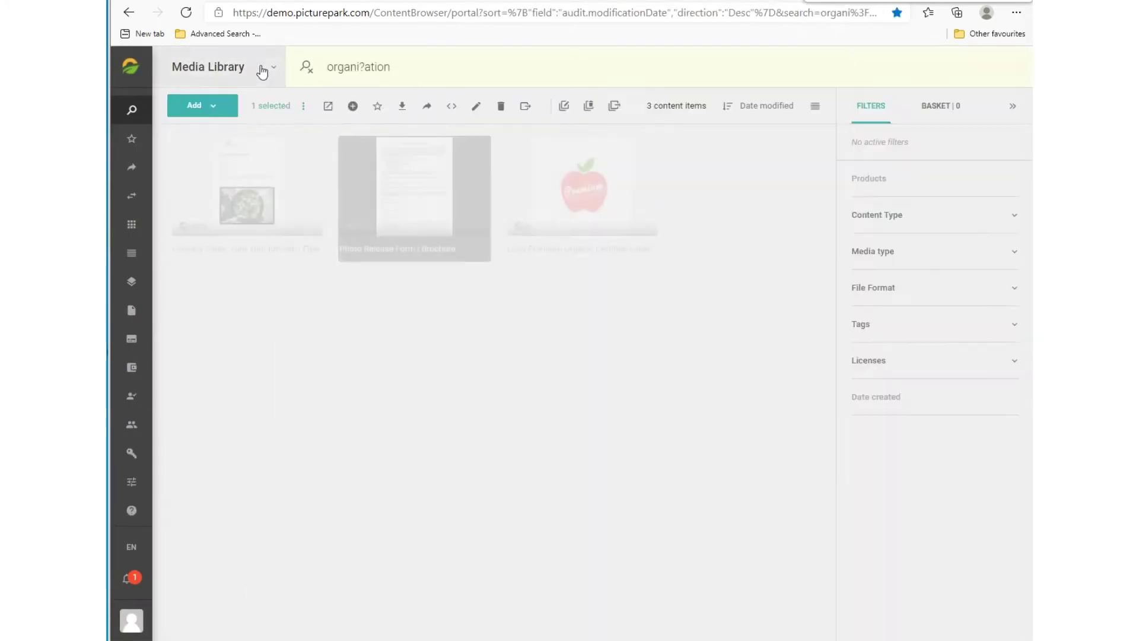
pyautogui.click(421, 73)
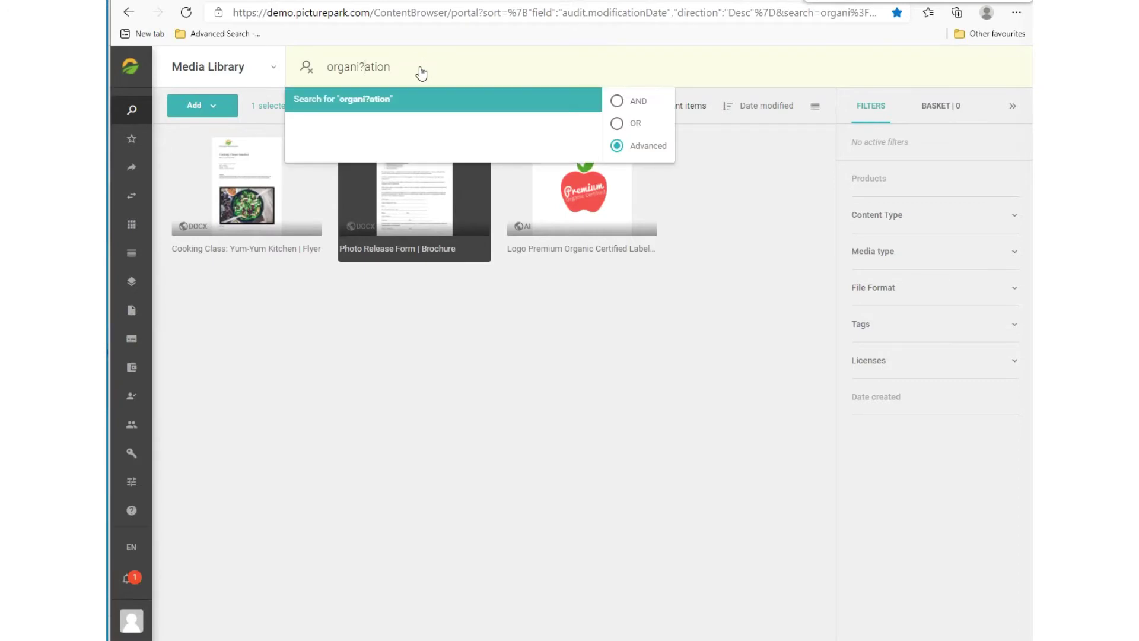
# Replace the query with the misspelled 'quikc' and run the search.
pyautogui.moveTo(391, 67); pyautogui.dragTo(328, 67)
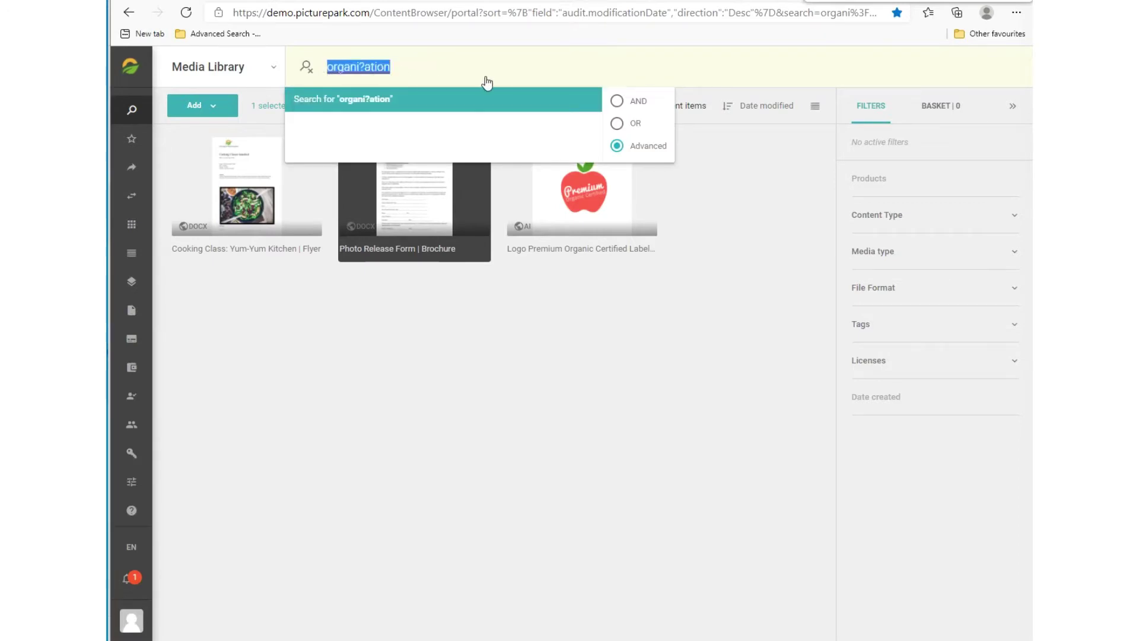
pyautogui.write('quikc')
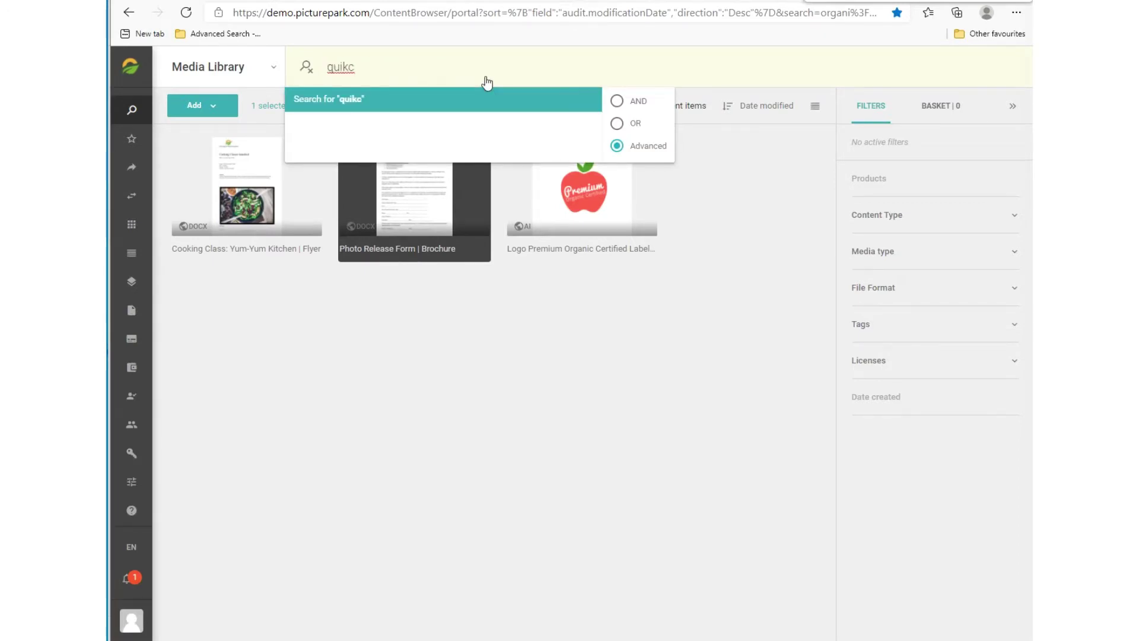
pyautogui.press('Return')
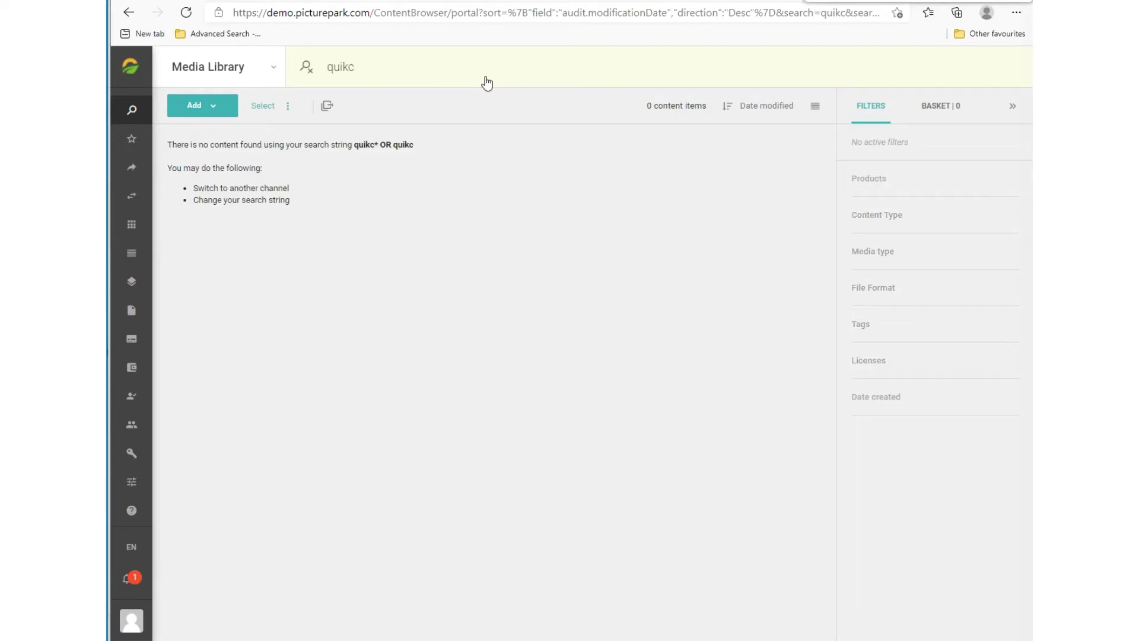
pyautogui.click(387, 70)
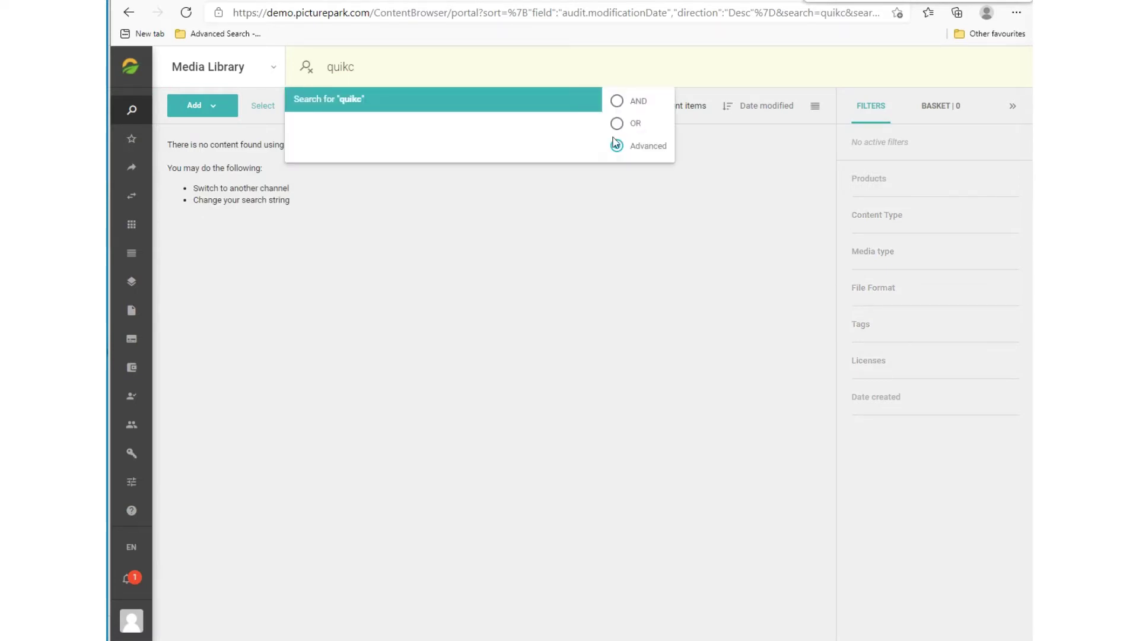
pyautogui.press('Return')
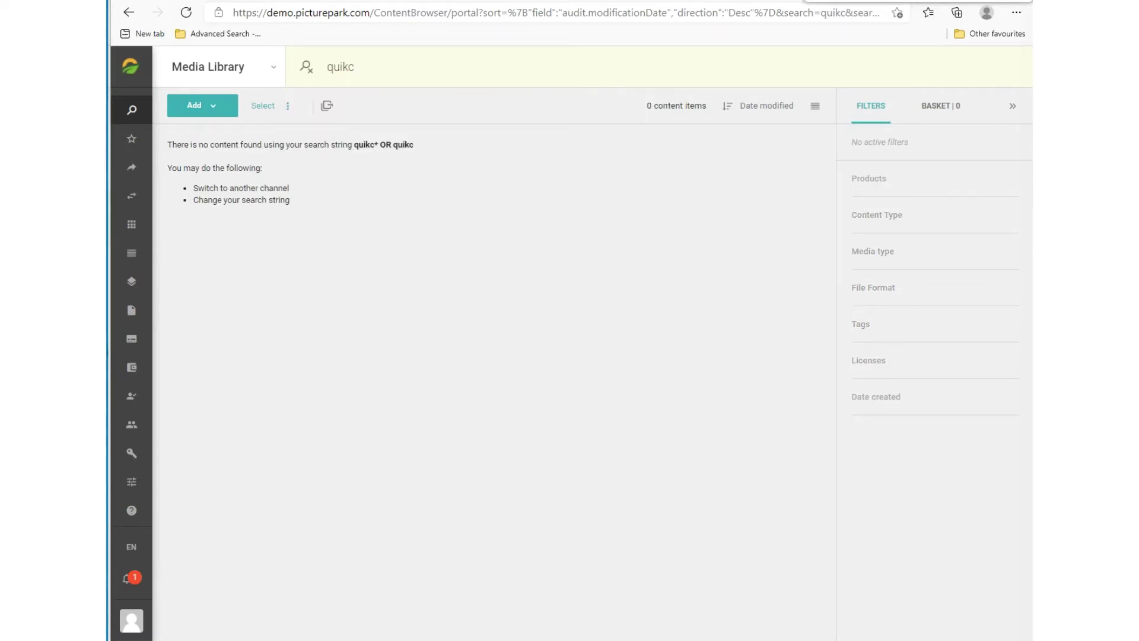
# Make it the fuzzy search 'quikc~1', listing 10 banana and raspberry items.
pyautogui.click(352, 76)
pyautogui.write('~')
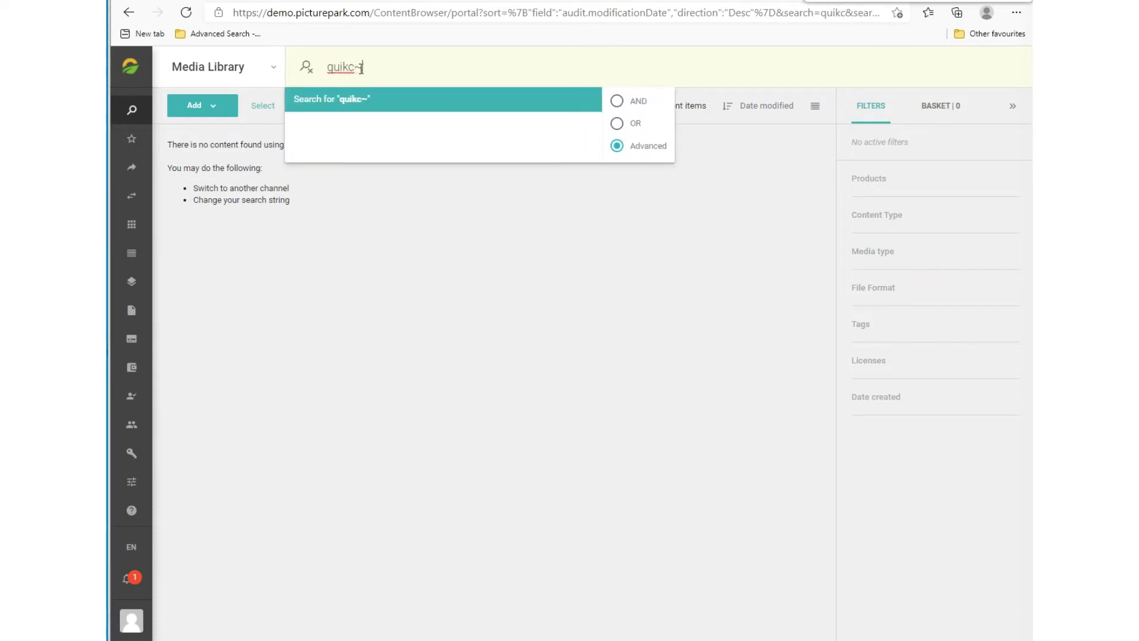
pyautogui.hotkey('shift', 'Left')
pyautogui.click(398, 115)
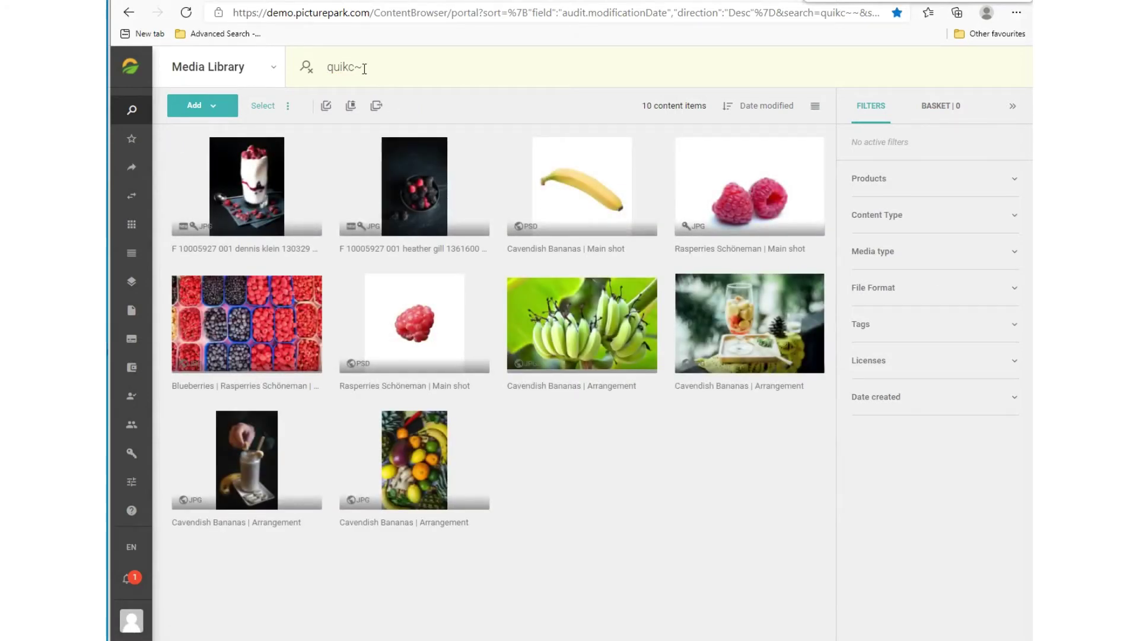
pyautogui.click(364, 69)
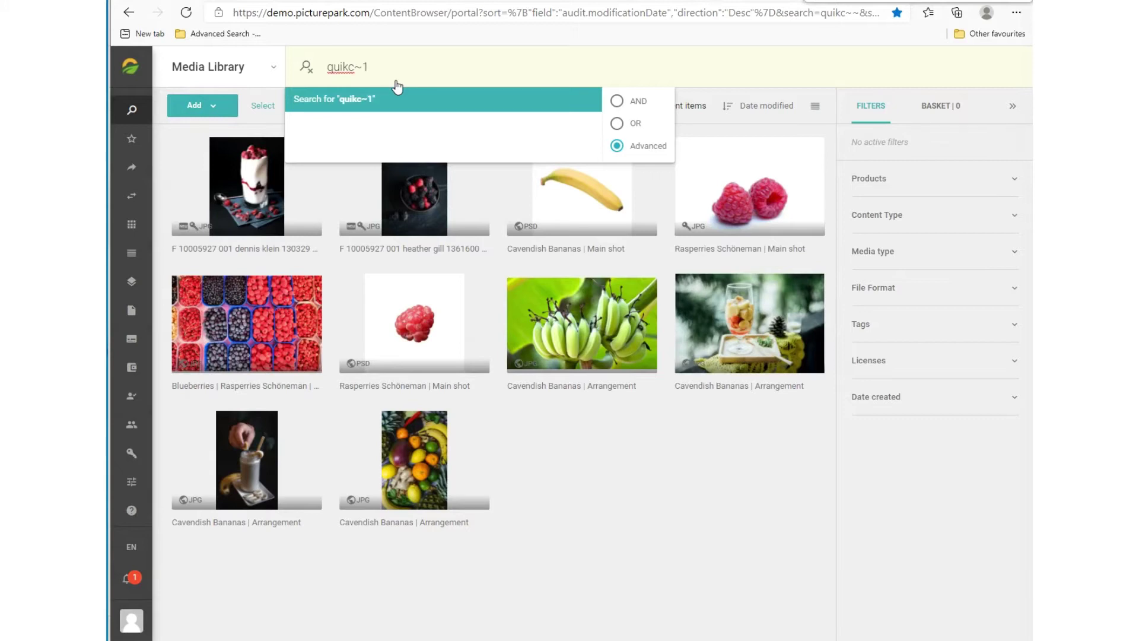
pyautogui.press('Return')
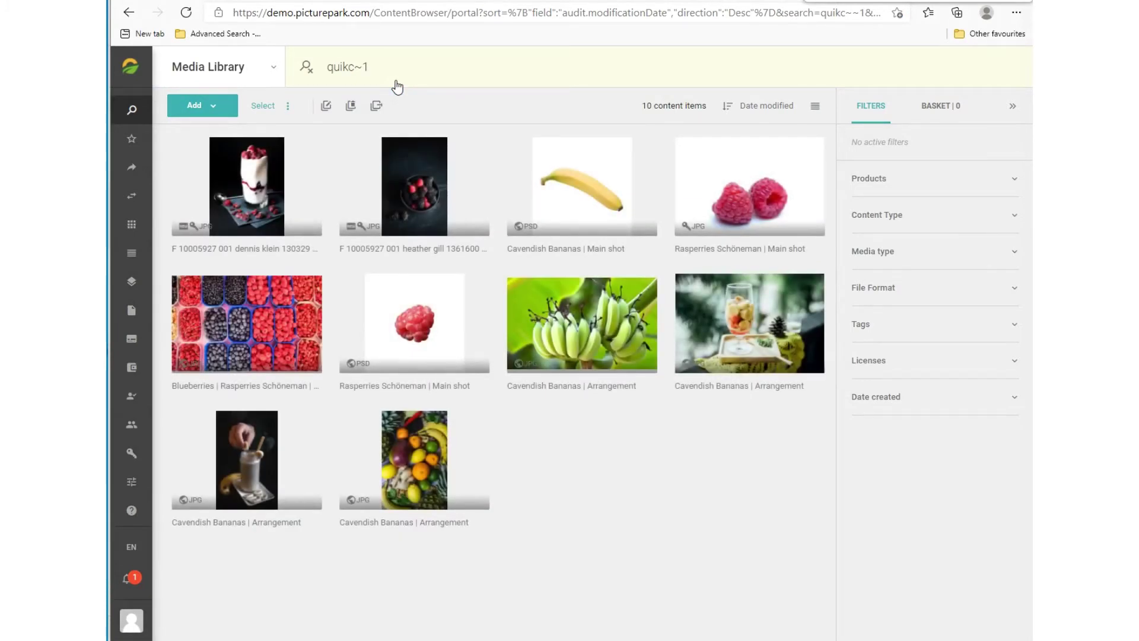
pyautogui.moveTo(354, 66); pyautogui.dragTo(371, 69)
pyautogui.press('Right')
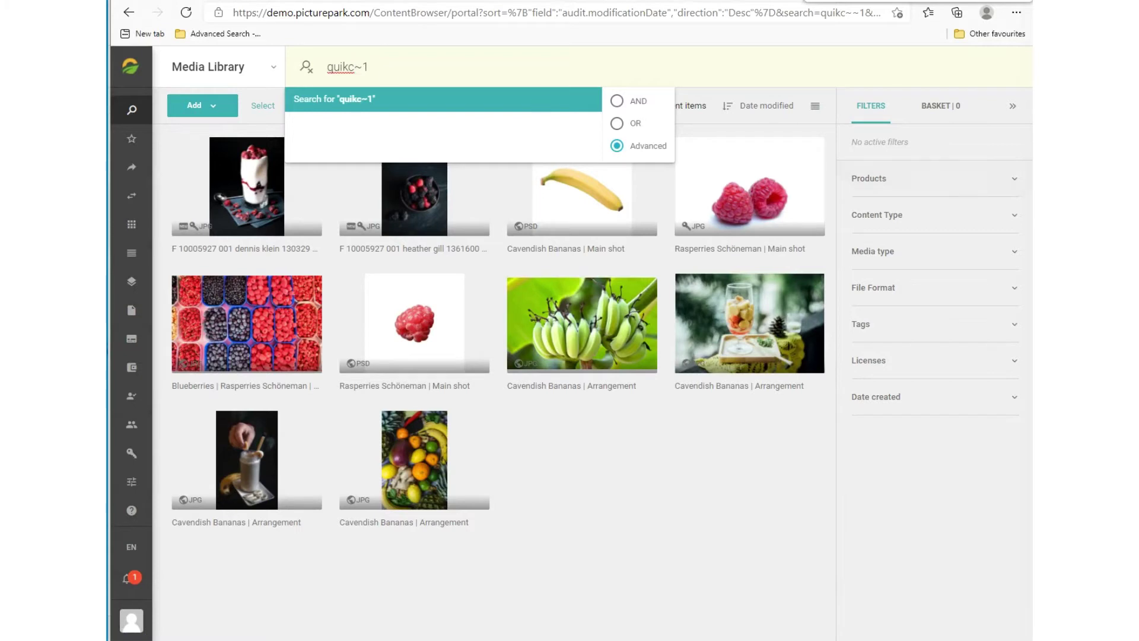
pyautogui.press('Return')
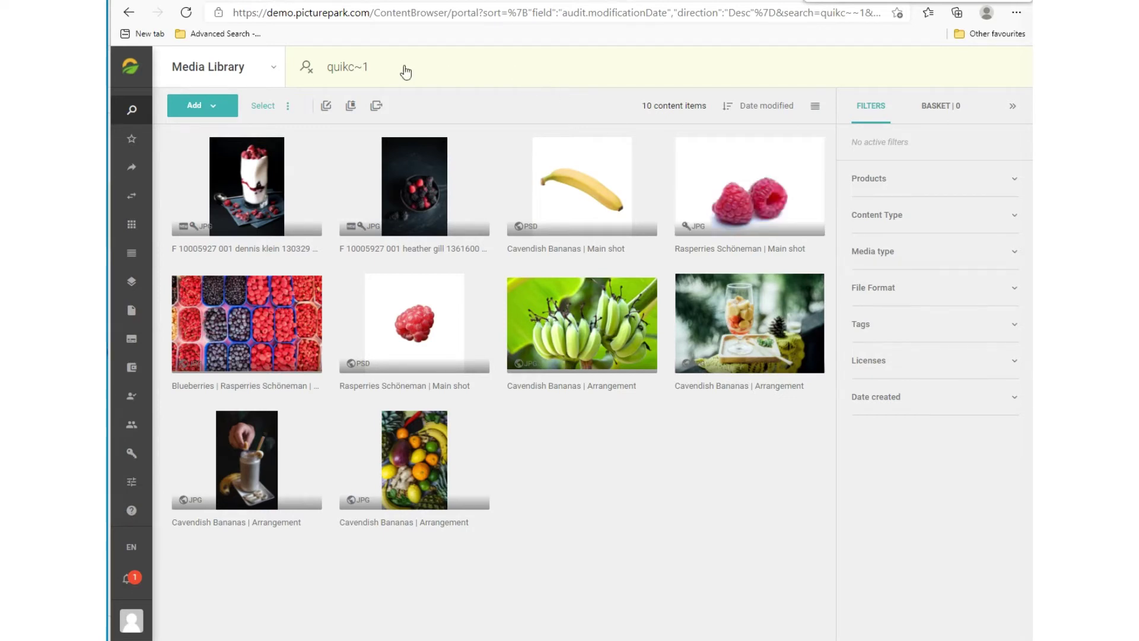
# Paste 'stewberry~ NOT Wine AND co?ktail' into the search and run it, leaving one cocktail image.
pyautogui.click(325, 70)
pyautogui.write('stewberry~ NOT Wine AND co?ktail')
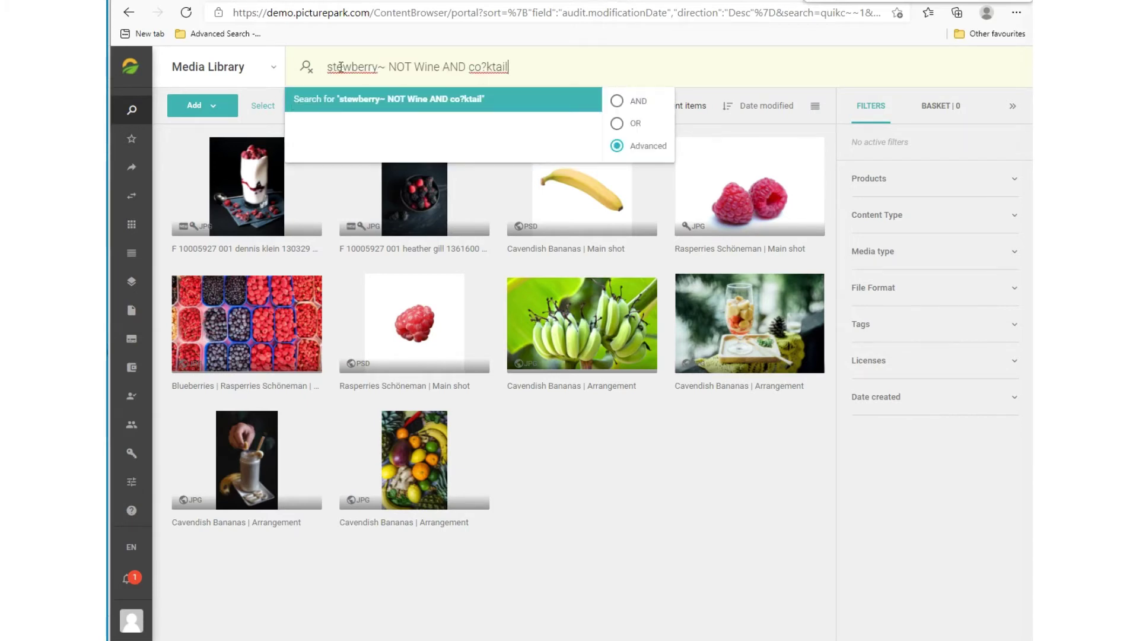
pyautogui.doubleClick(381, 67)
pyautogui.doubleClick(487, 66)
pyautogui.press('Return')
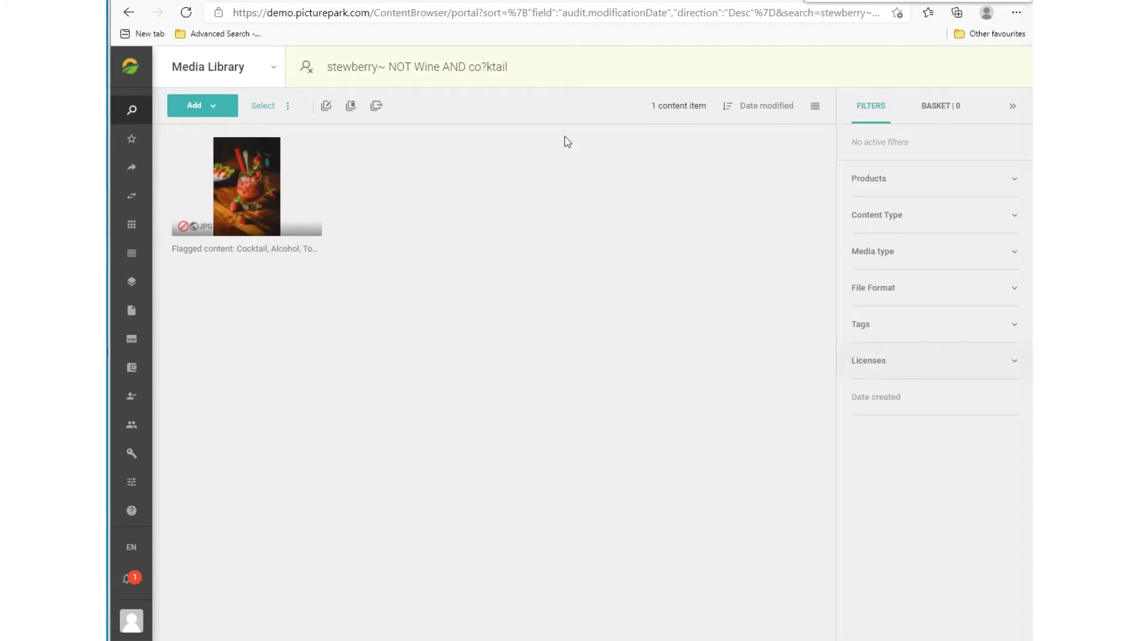
# On the Advanced Search - operators slide, highlight the quoted phrase, Straw wildcard, Organi?ation and Quikc~ tilde.
pyautogui.hotkey('alt', 'Tab')
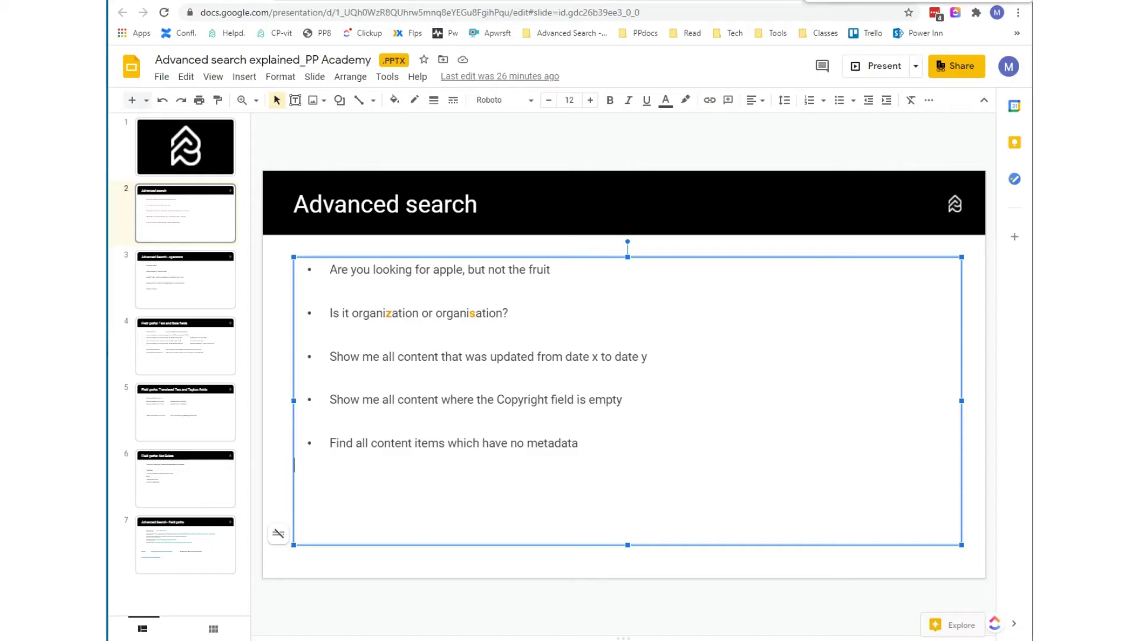
pyautogui.click(188, 295)
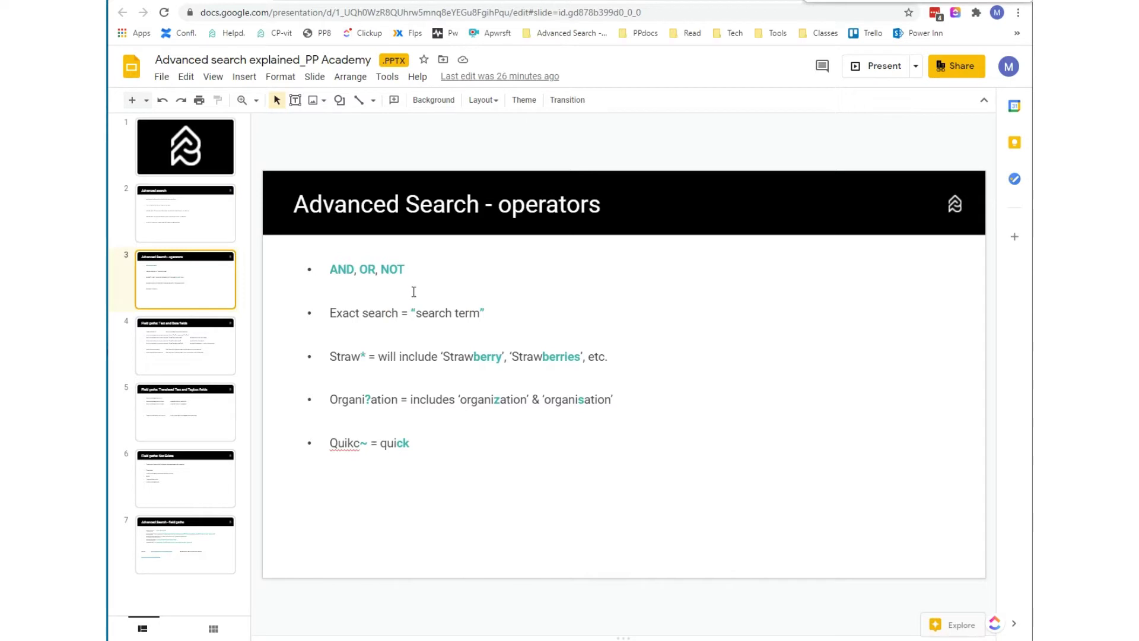
pyautogui.moveTo(485, 313); pyautogui.dragTo(414, 315)
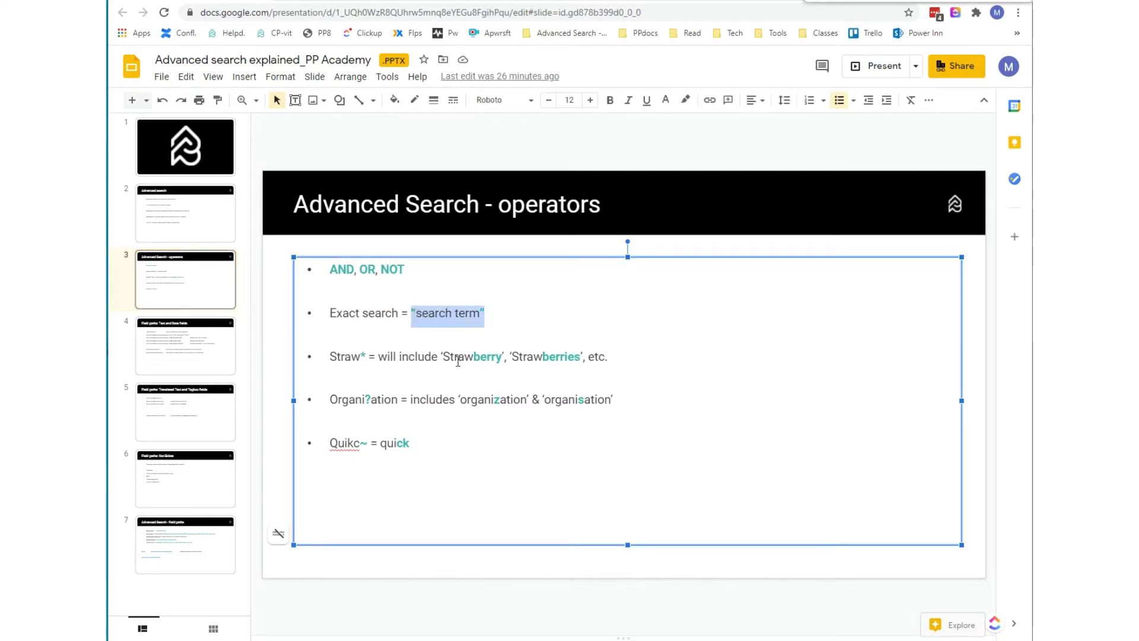
pyautogui.moveTo(367, 356); pyautogui.dragTo(360, 357)
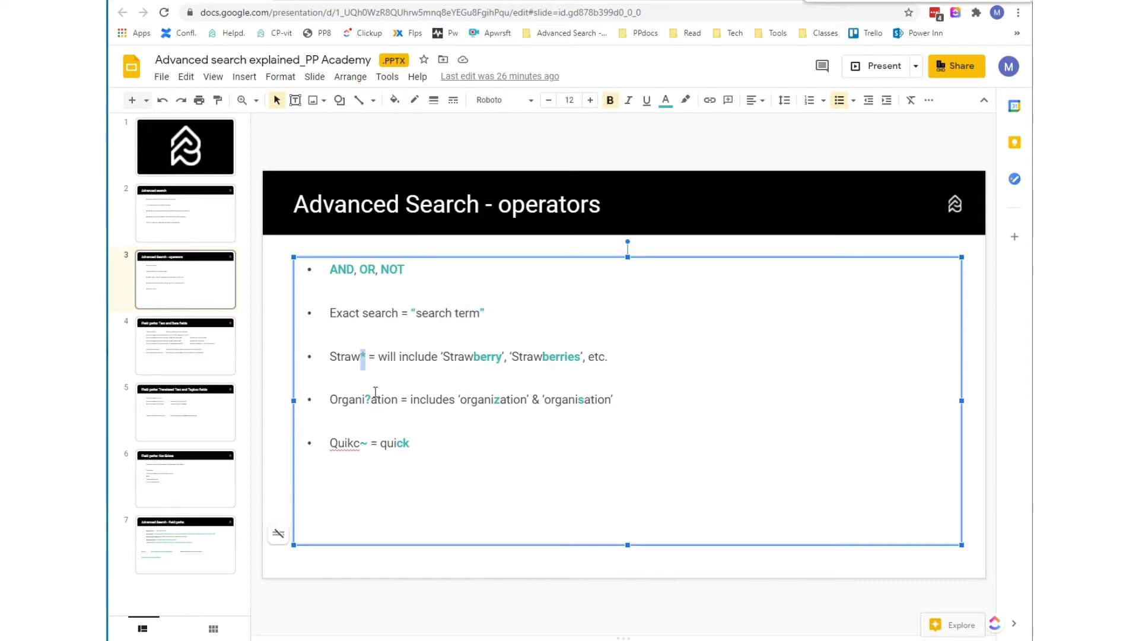
pyautogui.moveTo(372, 399); pyautogui.dragTo(365, 400)
pyautogui.moveTo(369, 443); pyautogui.dragTo(361, 443)
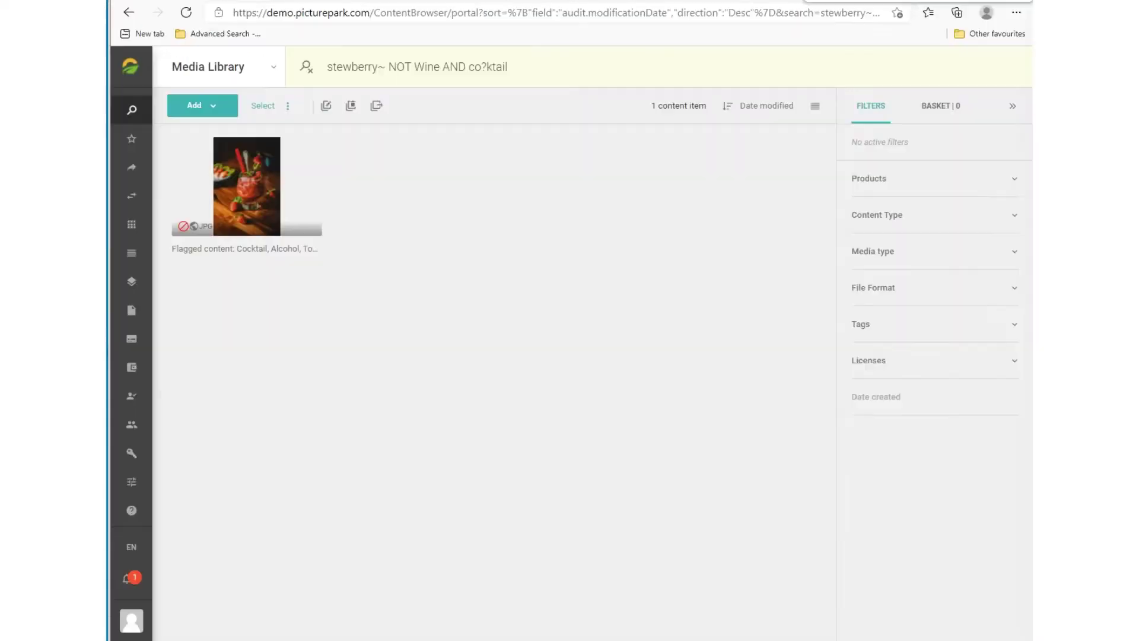
# Select the search portion at the end of the Picturepark page address.
pyautogui.click(684, 13)
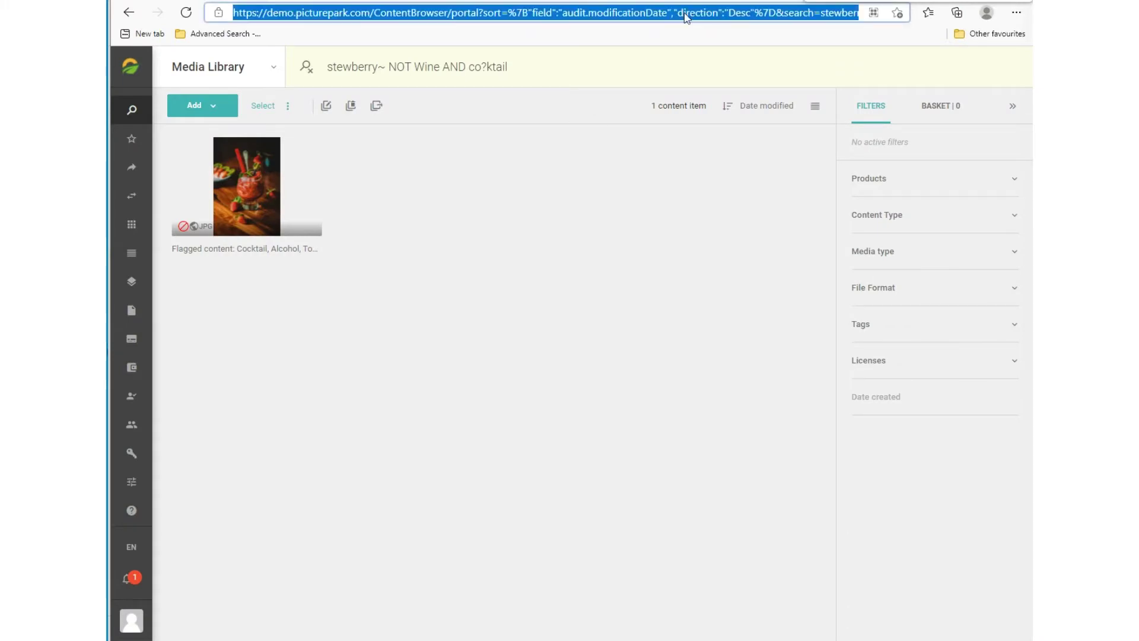
pyautogui.press('End')
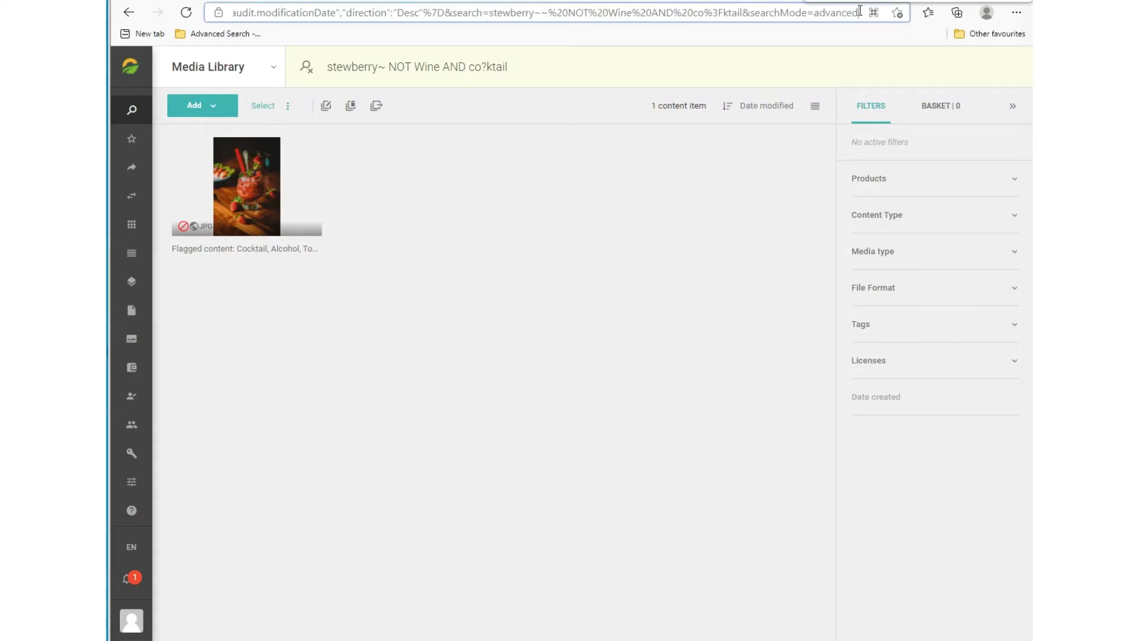
pyautogui.moveTo(861, 12); pyautogui.dragTo(442, 14)
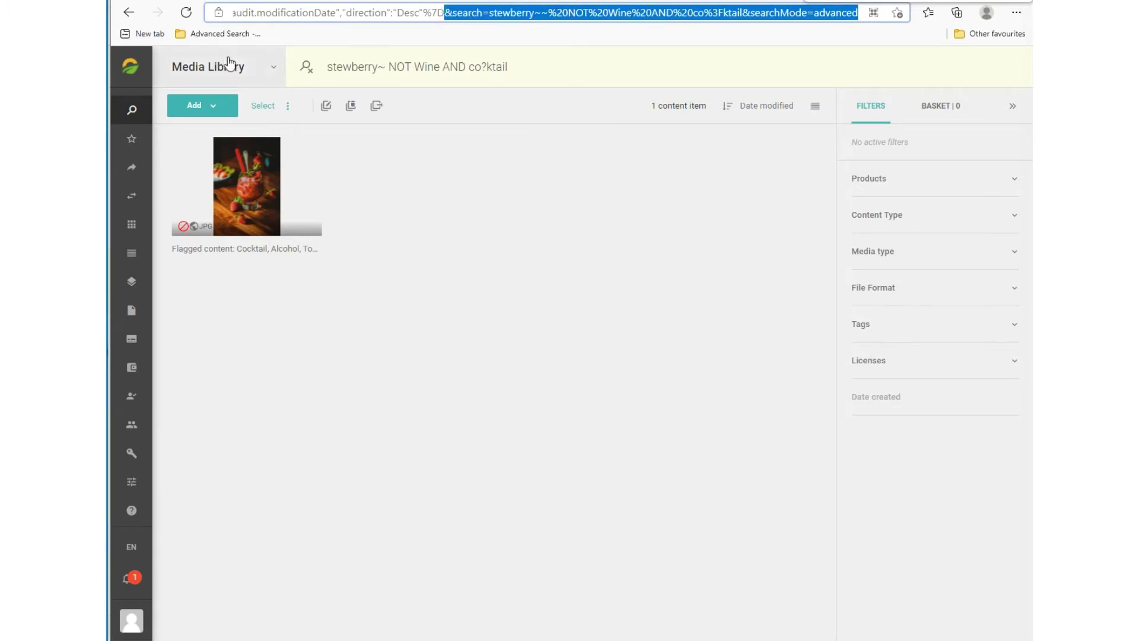
# Load the saved apples NOT pears bookmark search, then clear it to list all 214 items.
pyautogui.click(221, 35)
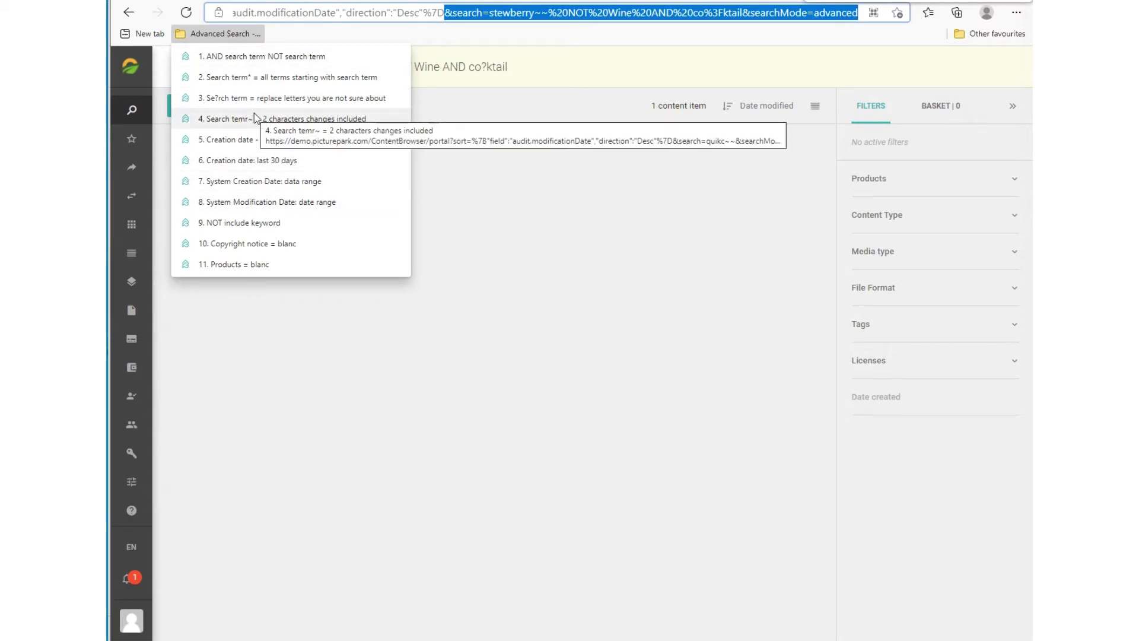
pyautogui.click(253, 57)
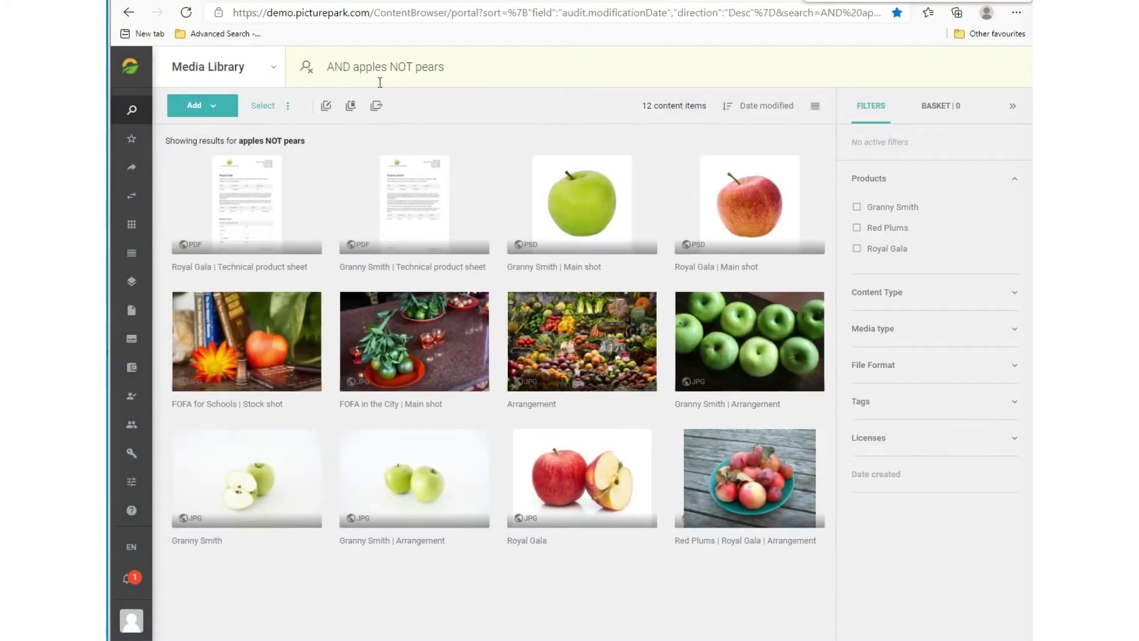
pyautogui.click(446, 69)
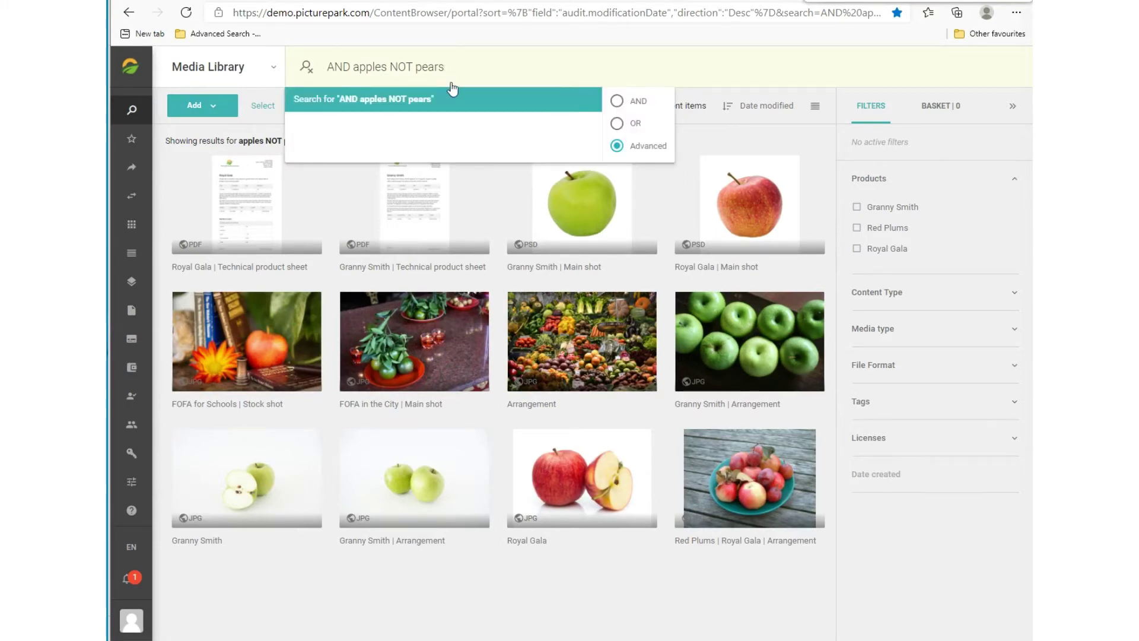
pyautogui.click(452, 91)
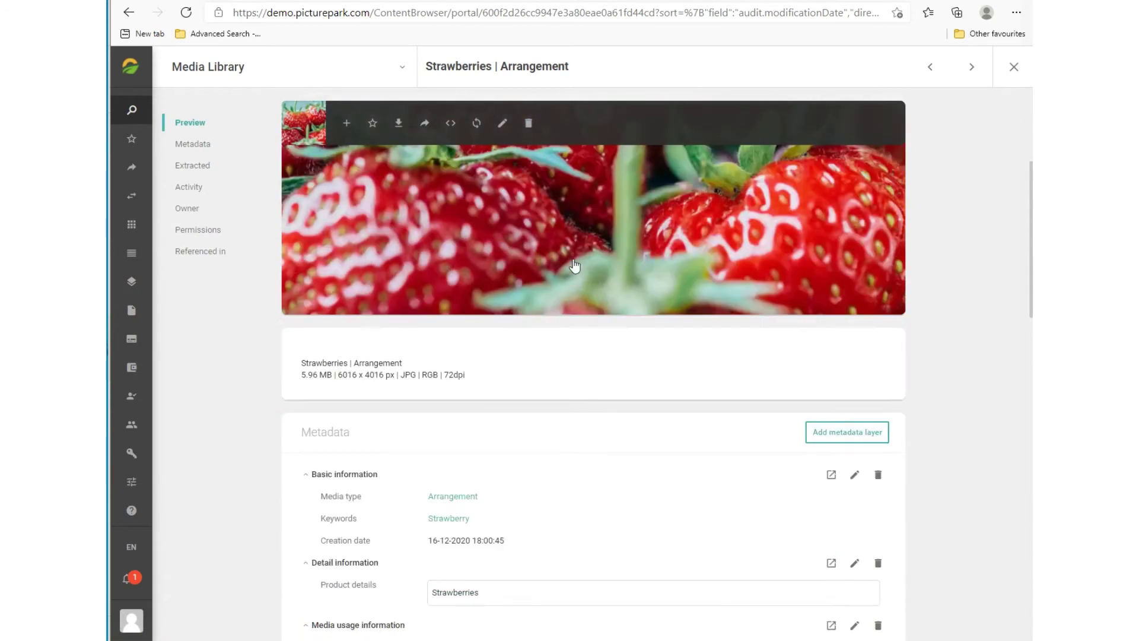
# Review the Strawberries | Arrangement metadata and select the Creation date field label.
pyautogui.scroll(-4, 574, 261)
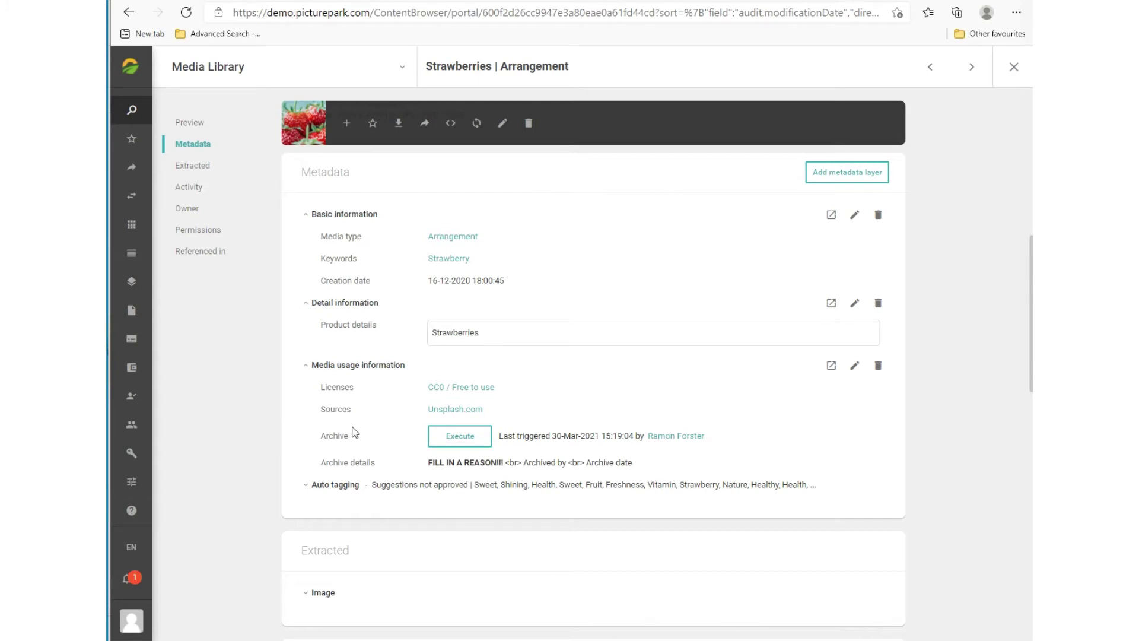
pyautogui.scroll(1, 475, 366)
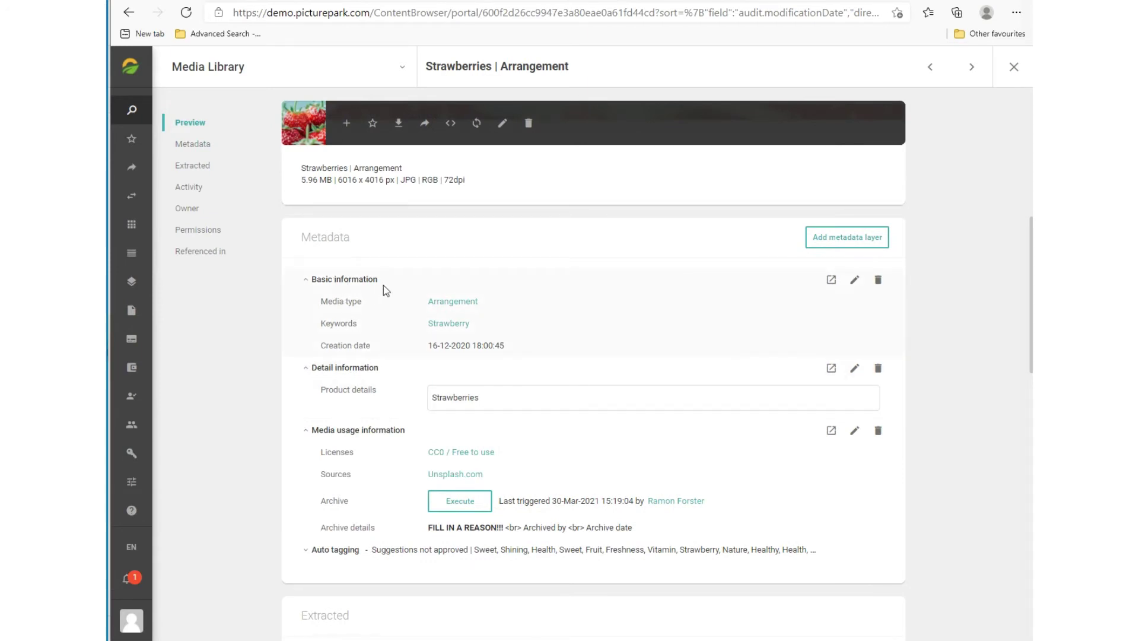
pyautogui.tripleClick(323, 345)
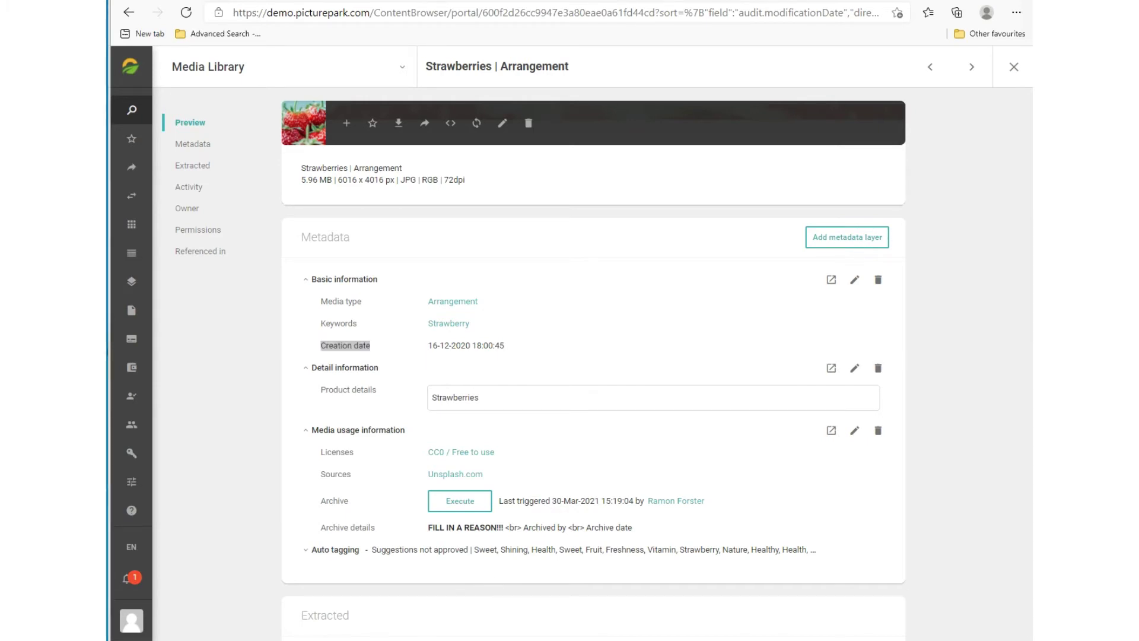
# Highlight the layerId.fieldId pattern and the basicInformation and creationDate parts of the path.
pyautogui.hotkey('alt', 'Tab')
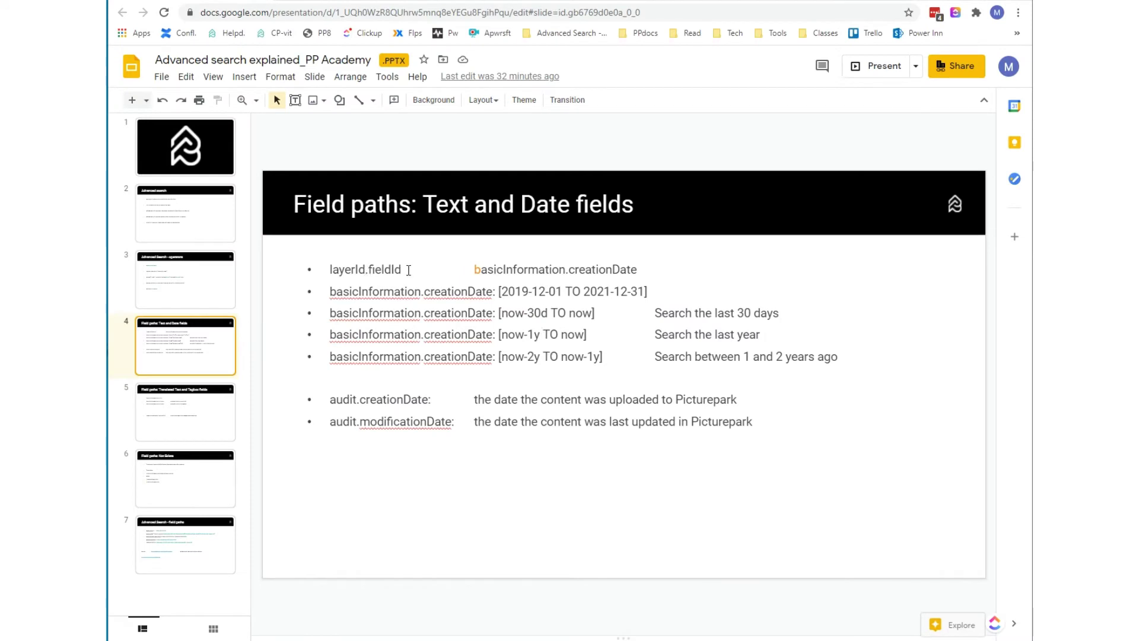
pyautogui.moveTo(404, 270); pyautogui.dragTo(328, 271)
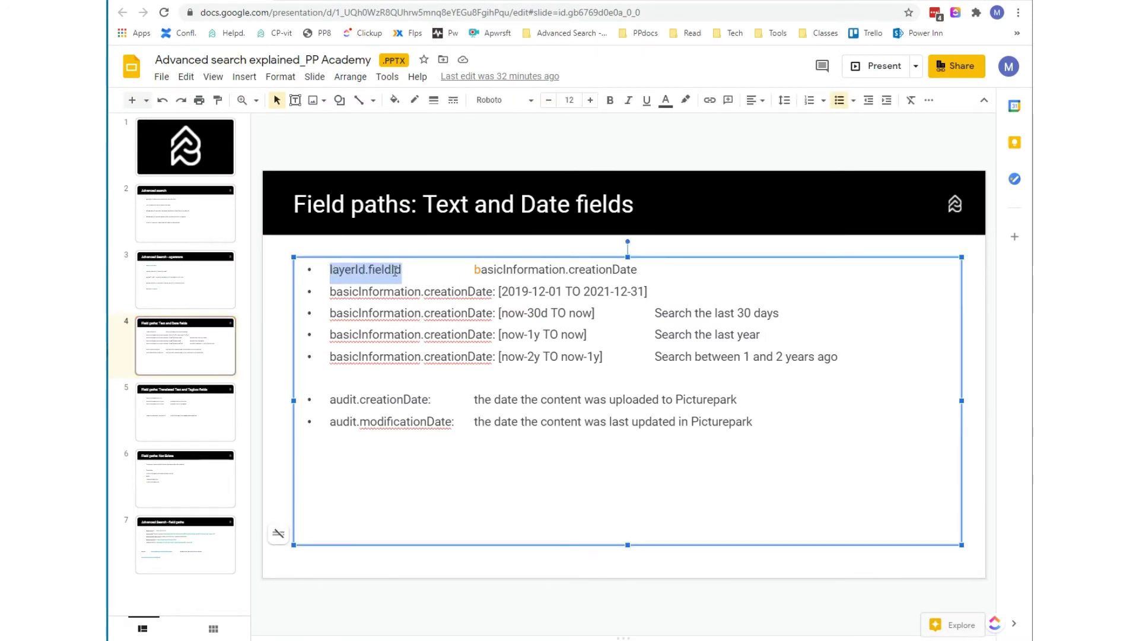
pyautogui.moveTo(473, 270); pyautogui.dragTo(481, 271)
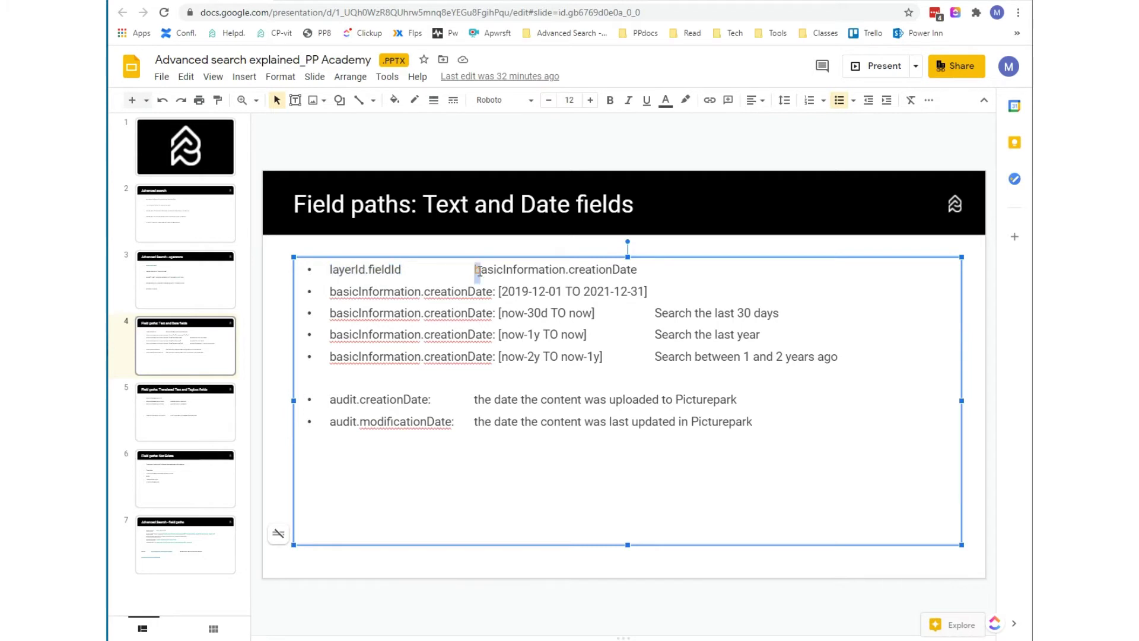
pyautogui.click(571, 270)
pyautogui.click(619, 270)
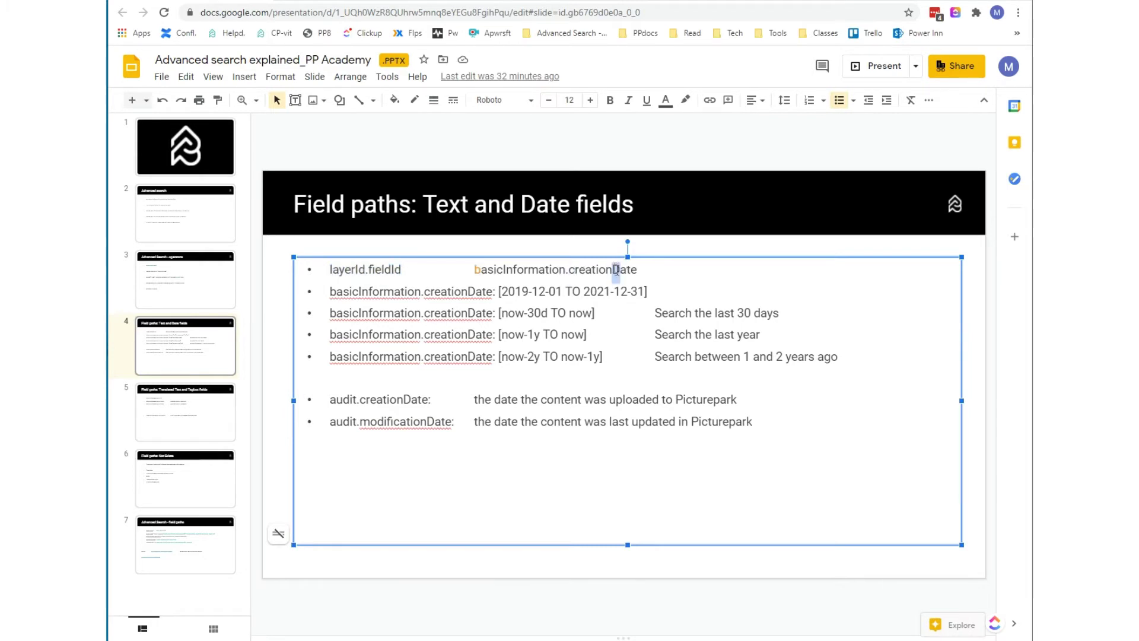
pyautogui.moveTo(637, 270); pyautogui.dragTo(568, 270)
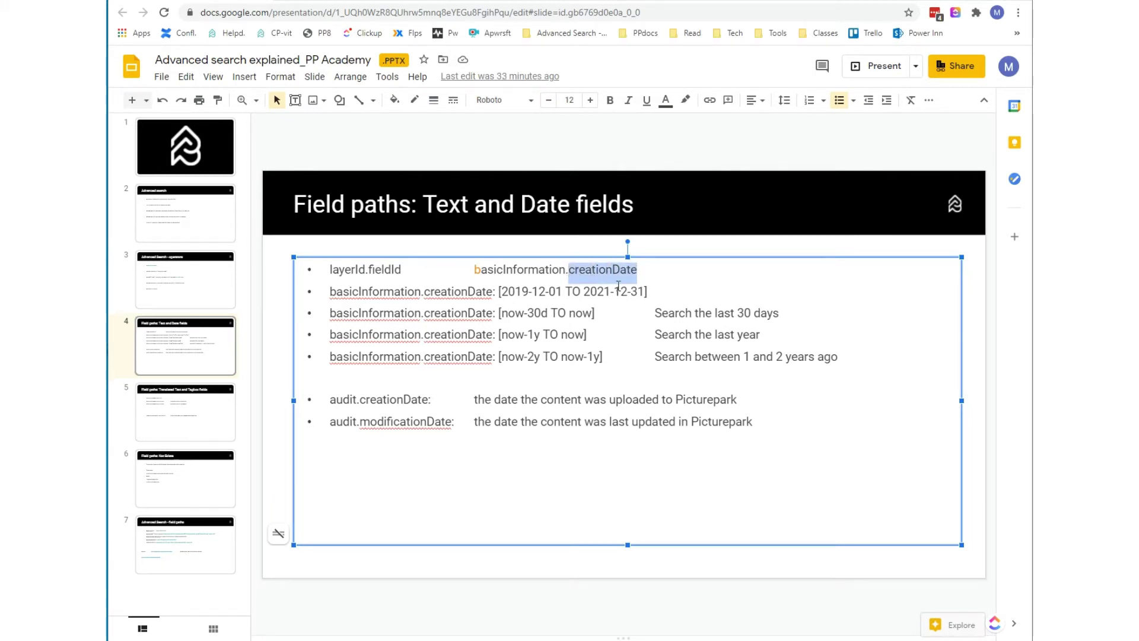
pyautogui.moveTo(566, 271); pyautogui.dragTo(465, 271)
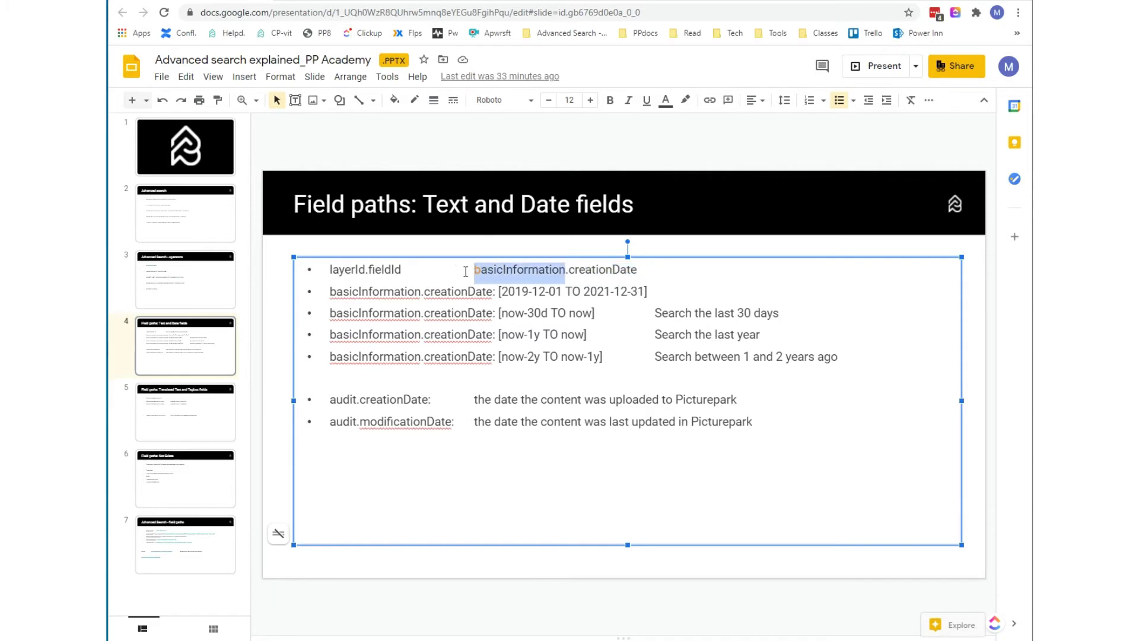
pyautogui.moveTo(638, 270); pyautogui.dragTo(571, 270)
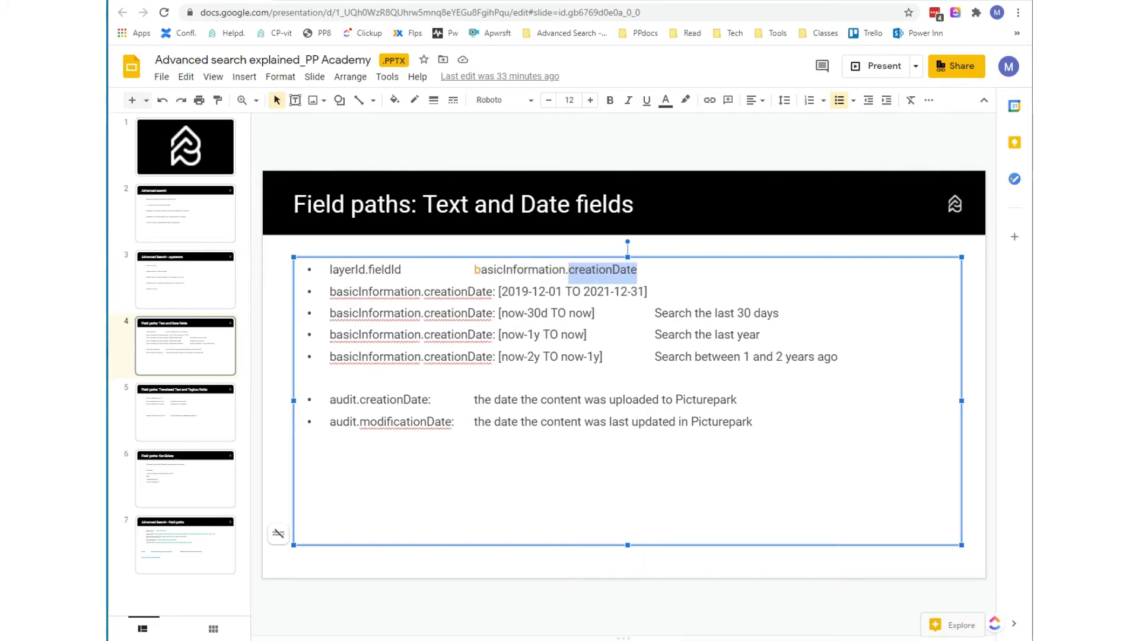
pyautogui.hotkey('alt', 'Tab')
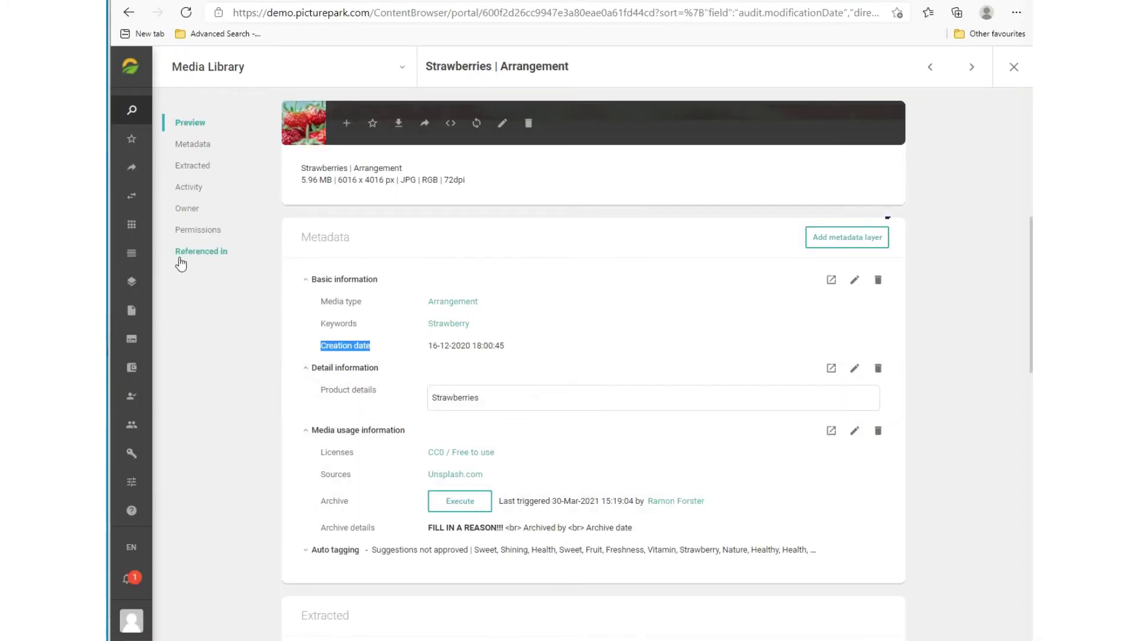
# Open the Basic information layer settings and highlight its ID BasicInformation and the creationDate field id.
pyautogui.click(133, 283)
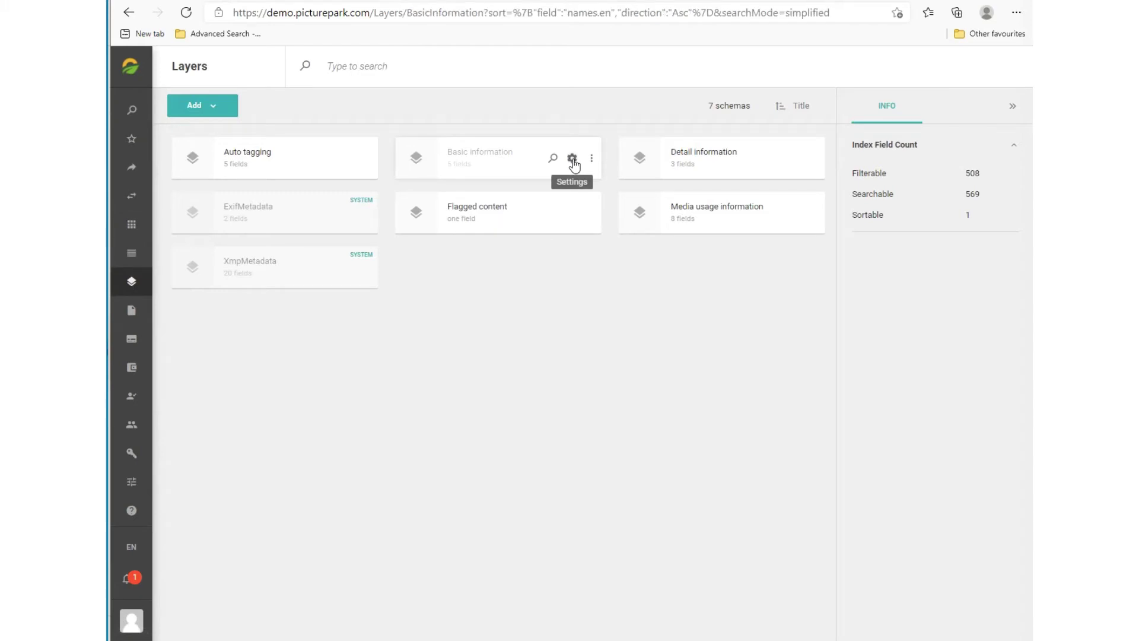
pyautogui.click(573, 159)
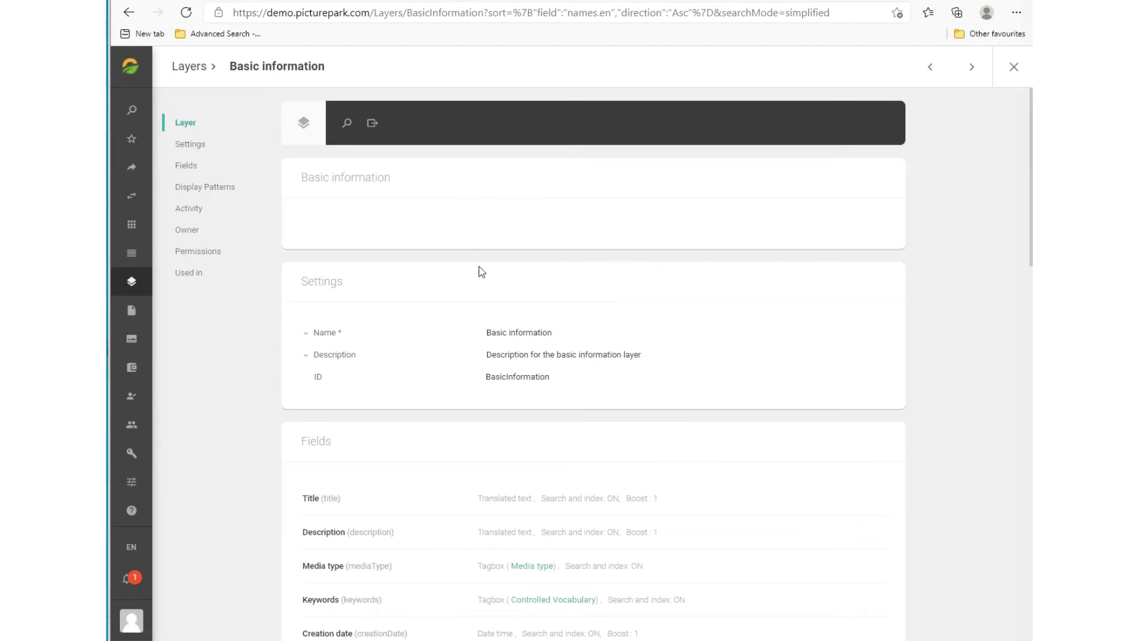
pyautogui.moveTo(550, 377); pyautogui.dragTo(485, 378)
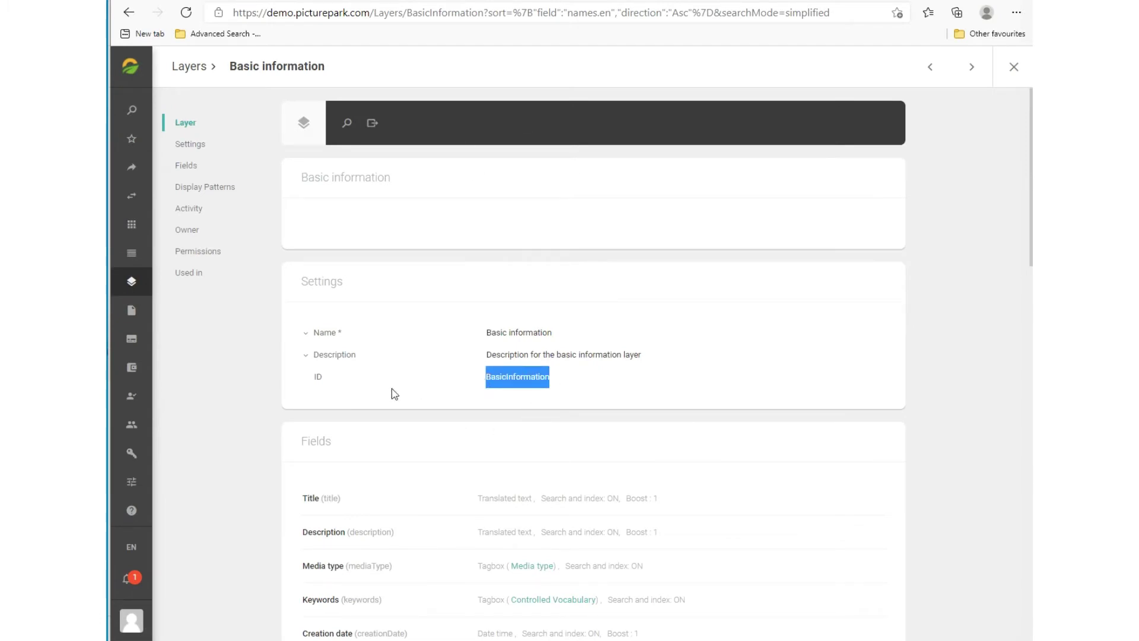
pyautogui.click(490, 380)
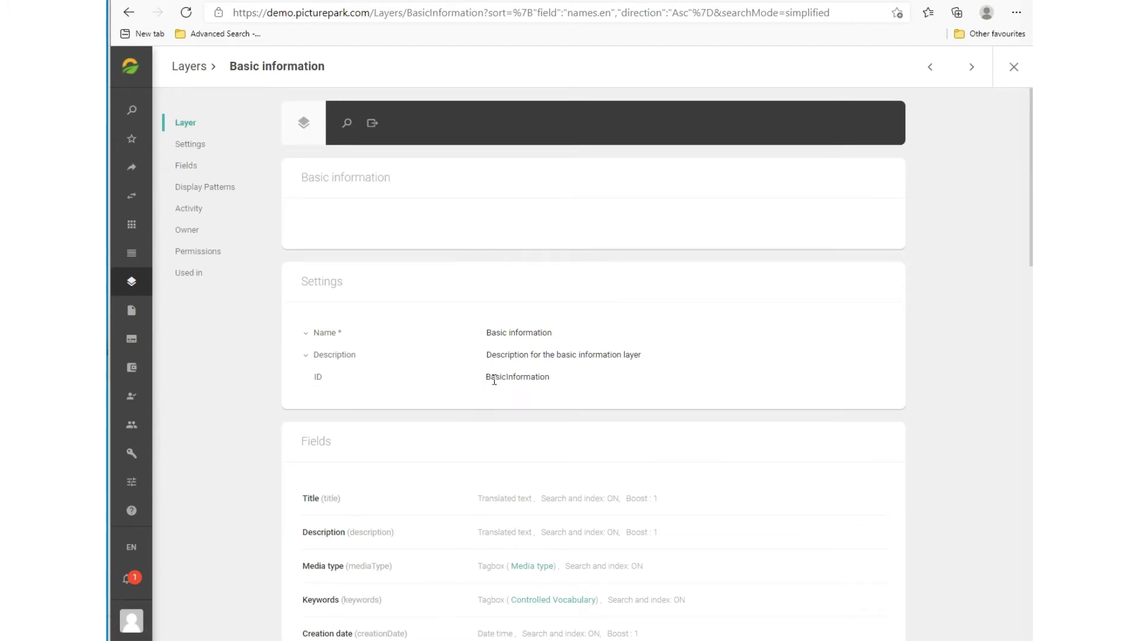
pyautogui.moveTo(486, 377); pyautogui.dragTo(494, 385)
pyautogui.scroll(-3, 513, 393)
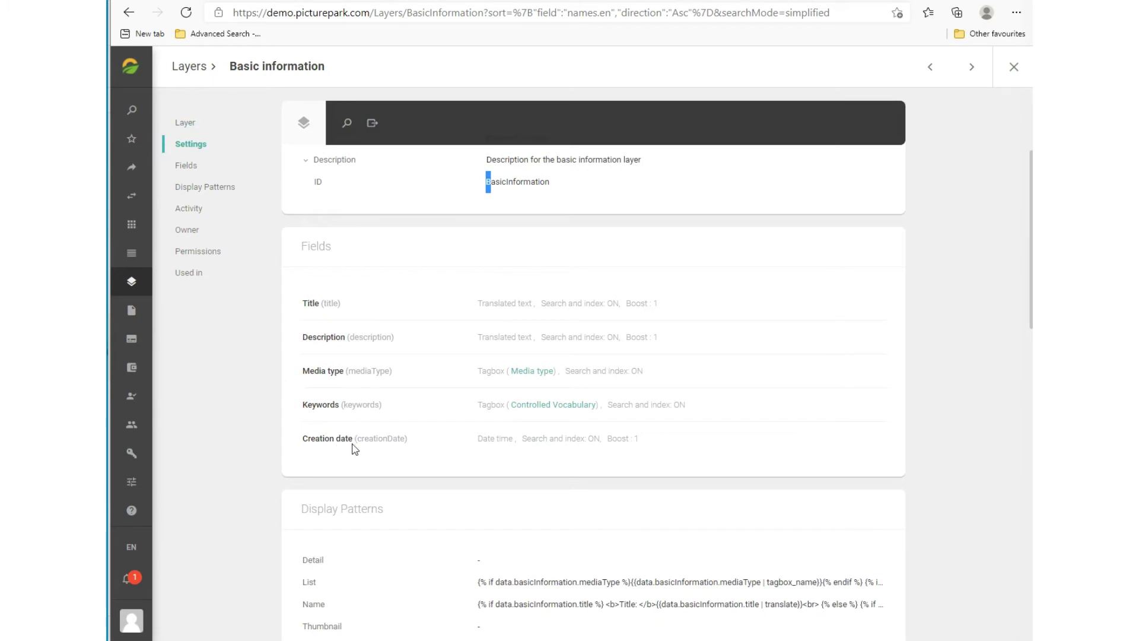
pyautogui.moveTo(398, 440); pyautogui.dragTo(356, 439)
# Highlight basicInformation.creationDate in the slide's first bullet.
pyautogui.hotkey('alt', 'Tab')
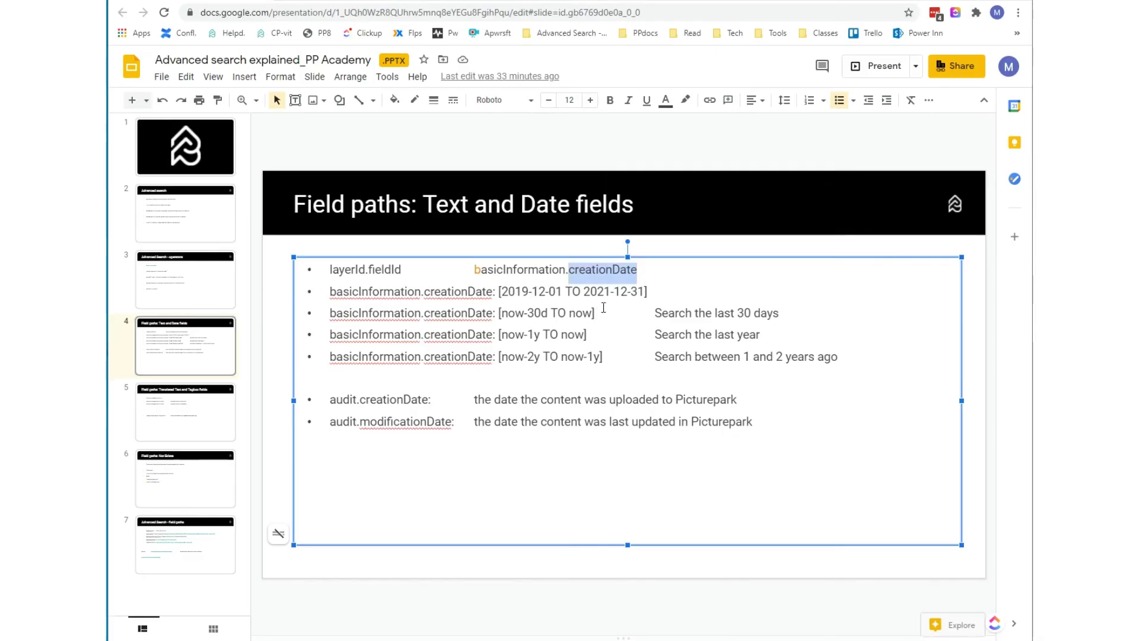
pyautogui.moveTo(638, 271); pyautogui.dragTo(470, 271)
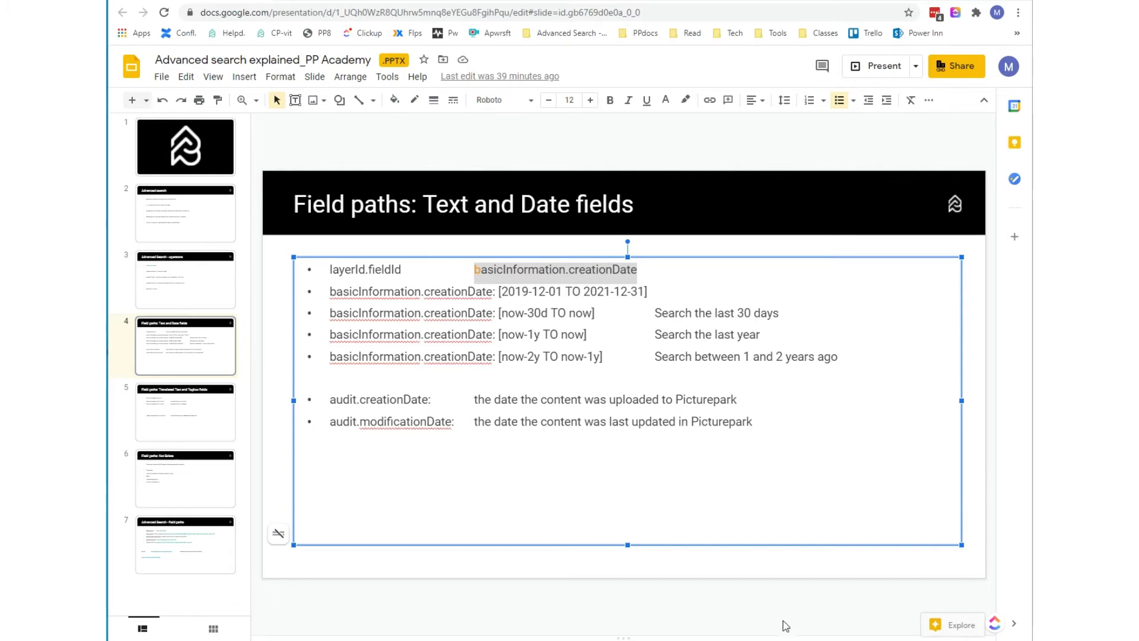
# Paste basicInformation.creationDate: [2019-12-01 TO 2021-12-31] into the Media Library search box.
pyautogui.moveTo(696, 639)
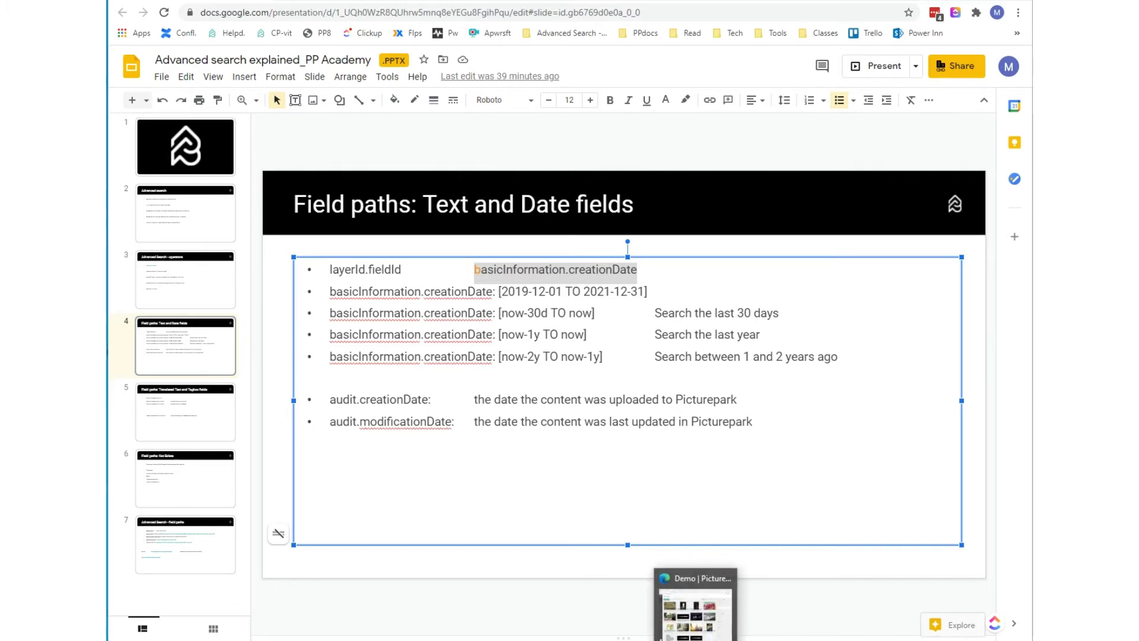
pyautogui.click(695, 612)
pyautogui.click(388, 70)
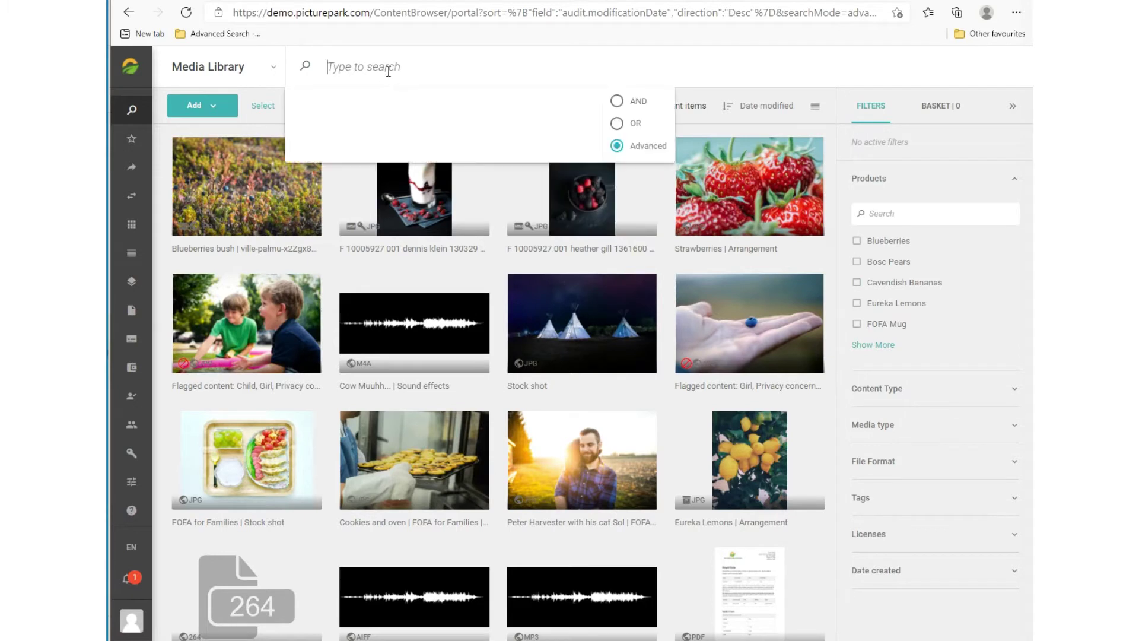
pyautogui.write('basicInformation.creationDate: [2019-12-01 TO 2021-12-31]')
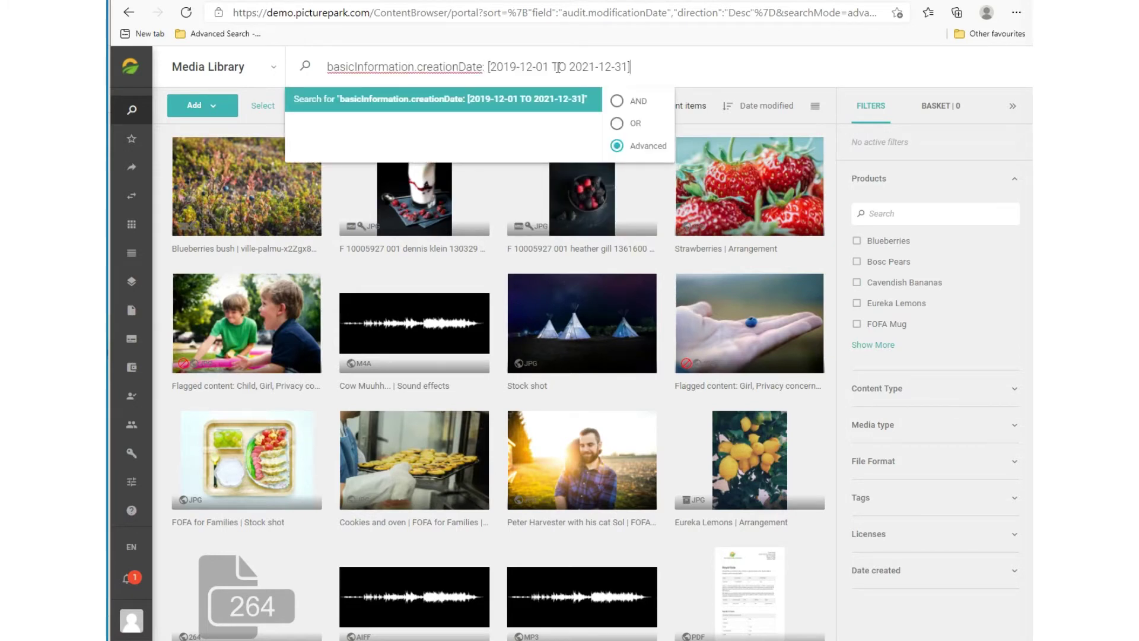
# Point out the range's start date and TO, run the search, and glance at saved bookmarks.
pyautogui.click(491, 65)
pyautogui.click(628, 66)
pyautogui.moveTo(548, 66)
pyautogui.mouseDown()
pyautogui.moveTo(489, 66)
pyautogui.moveTo(551, 67)
pyautogui.mouseUp()
pyautogui.click(516, 67)
pyautogui.click(629, 67)
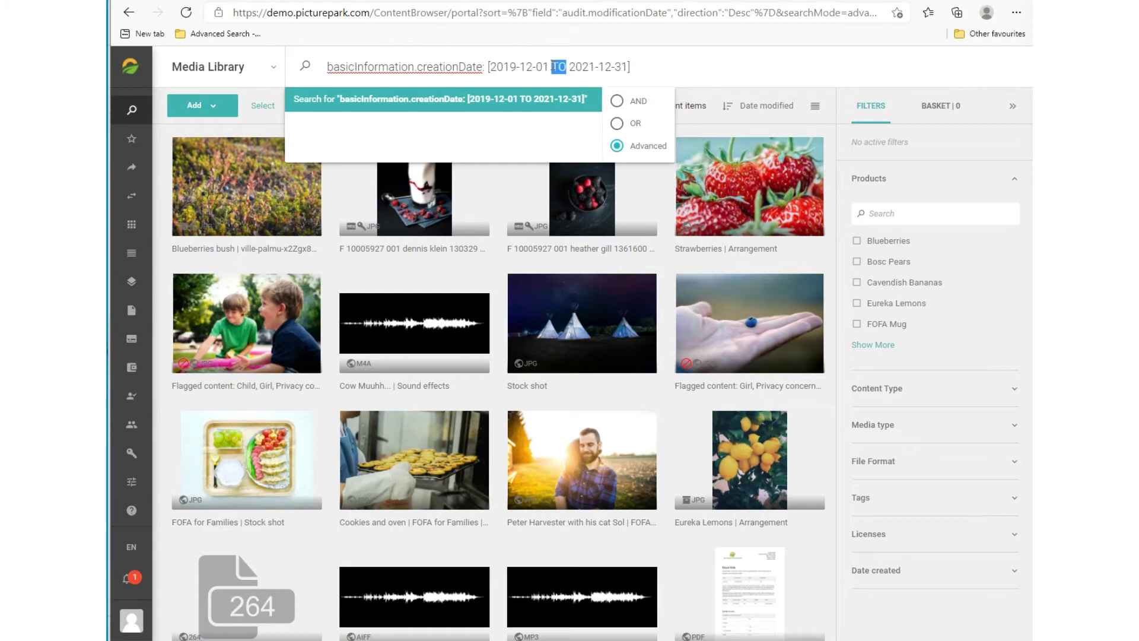
pyautogui.click(632, 66)
pyautogui.press('Return')
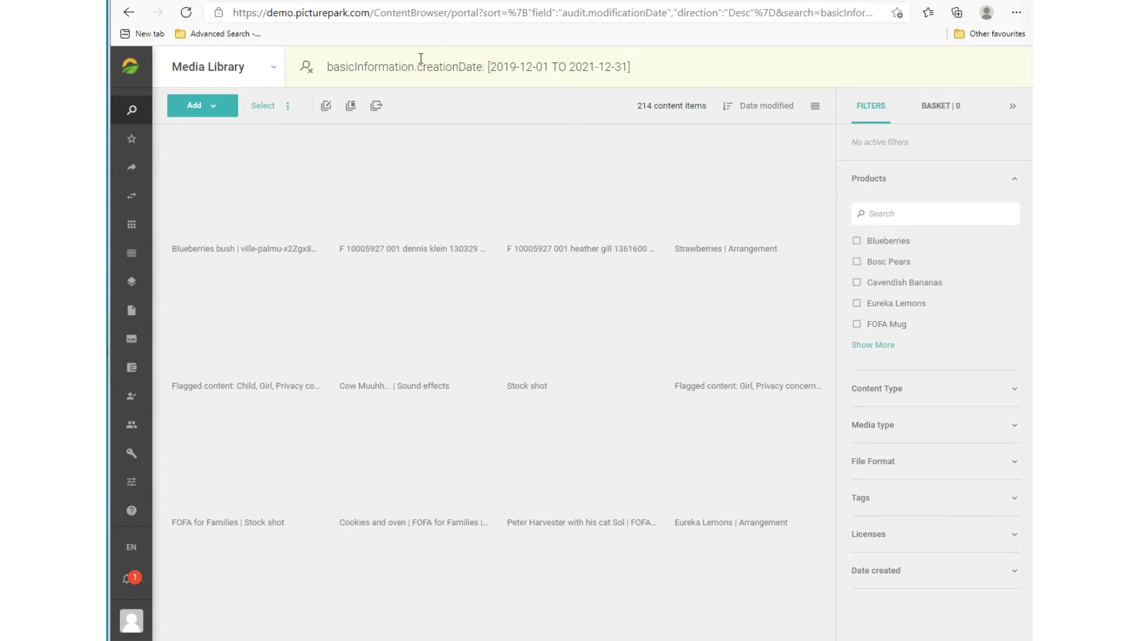
pyautogui.click(240, 35)
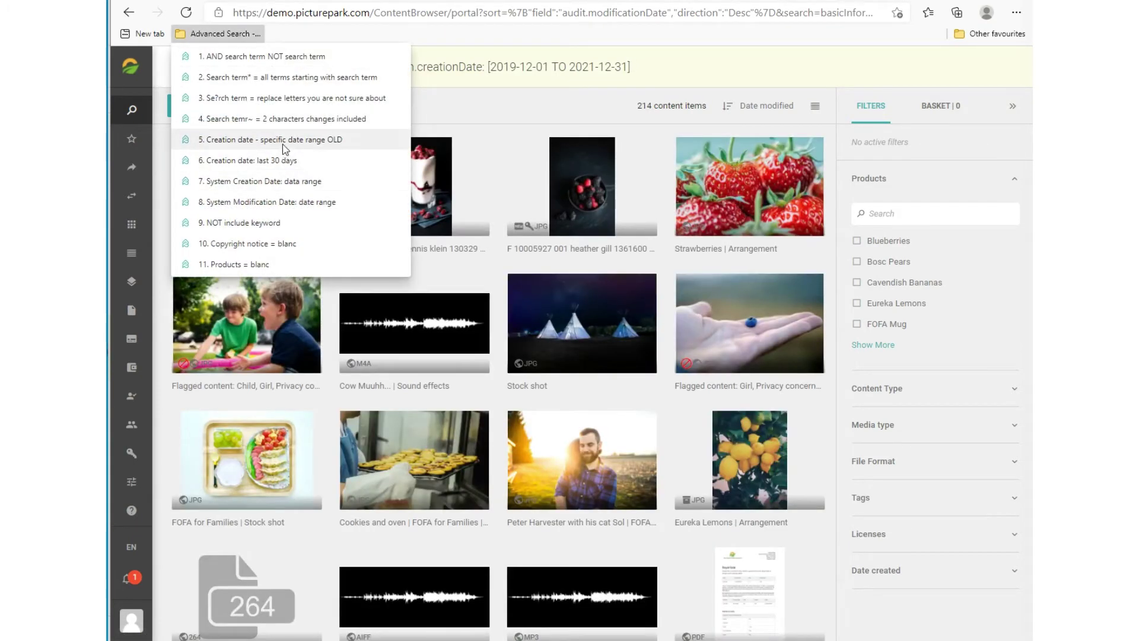
pyautogui.click(631, 67)
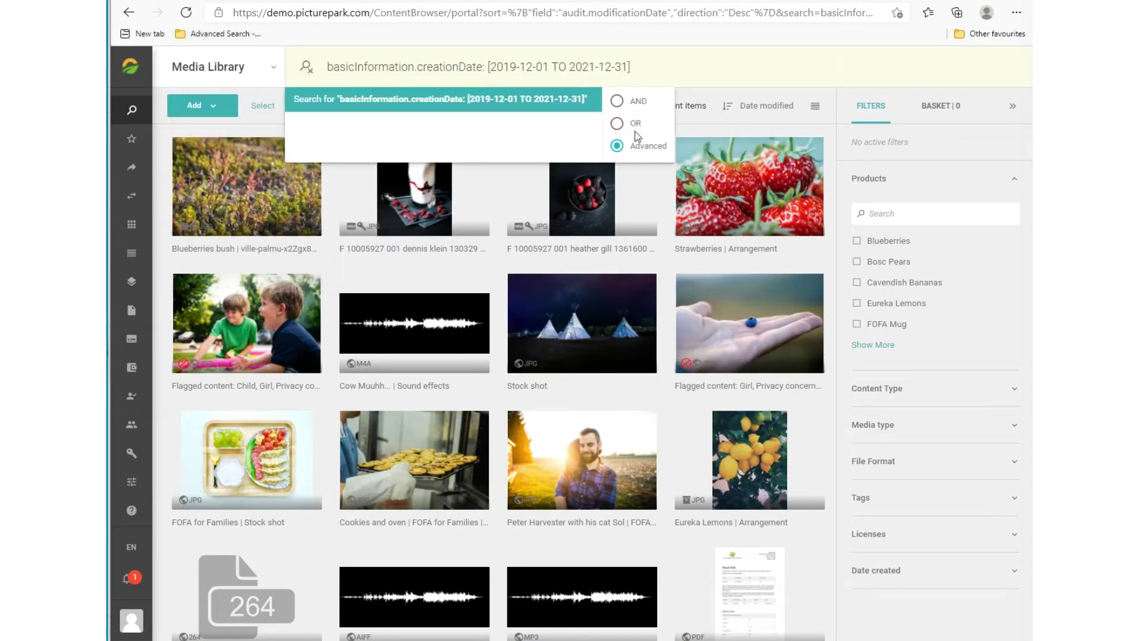
# Highlight the last-30-days, last-year and one-to-two-years ranges, then audit.creationDate and audit.modificationDate.
pyautogui.hotkey('alt', 'Tab')
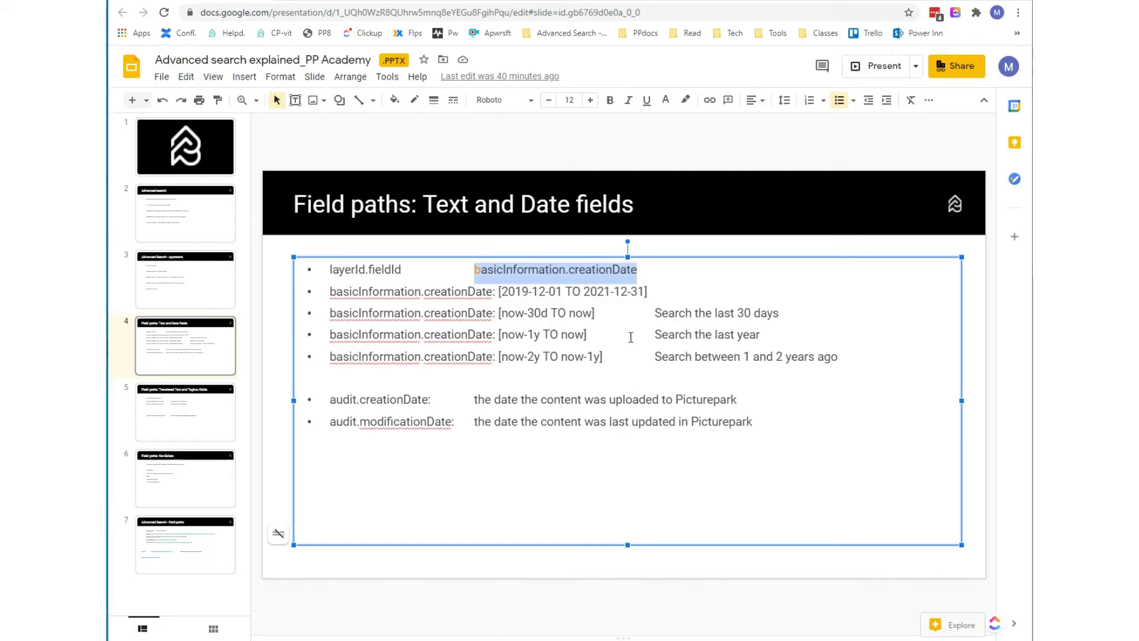
pyautogui.moveTo(602, 313); pyautogui.dragTo(497, 314)
pyautogui.moveTo(590, 335); pyautogui.dragTo(498, 335)
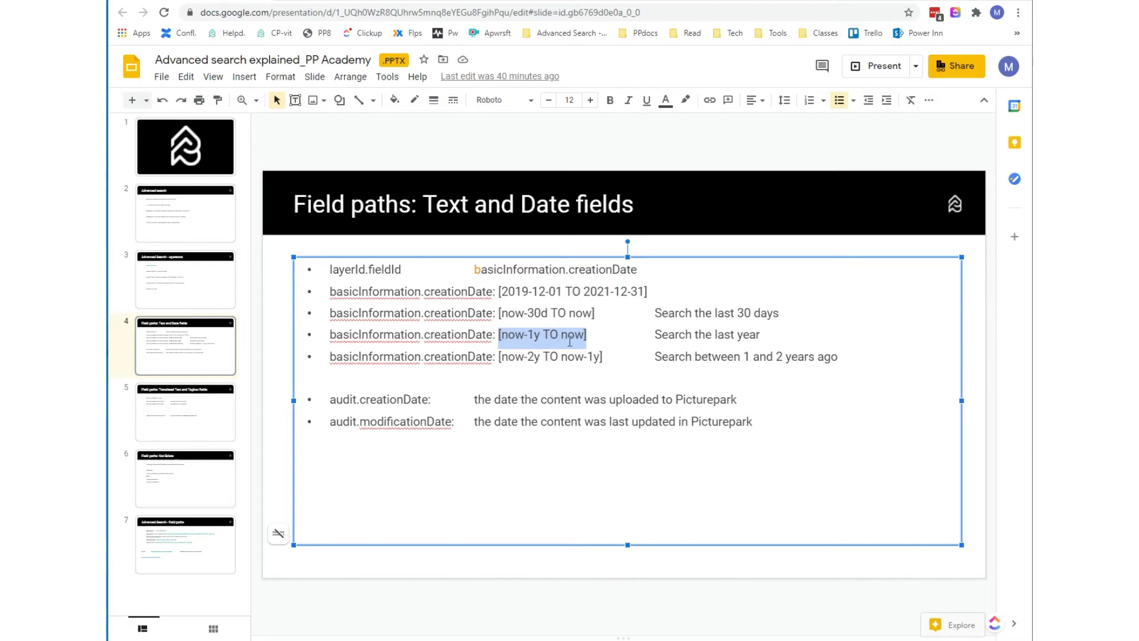
pyautogui.moveTo(603, 357); pyautogui.dragTo(497, 358)
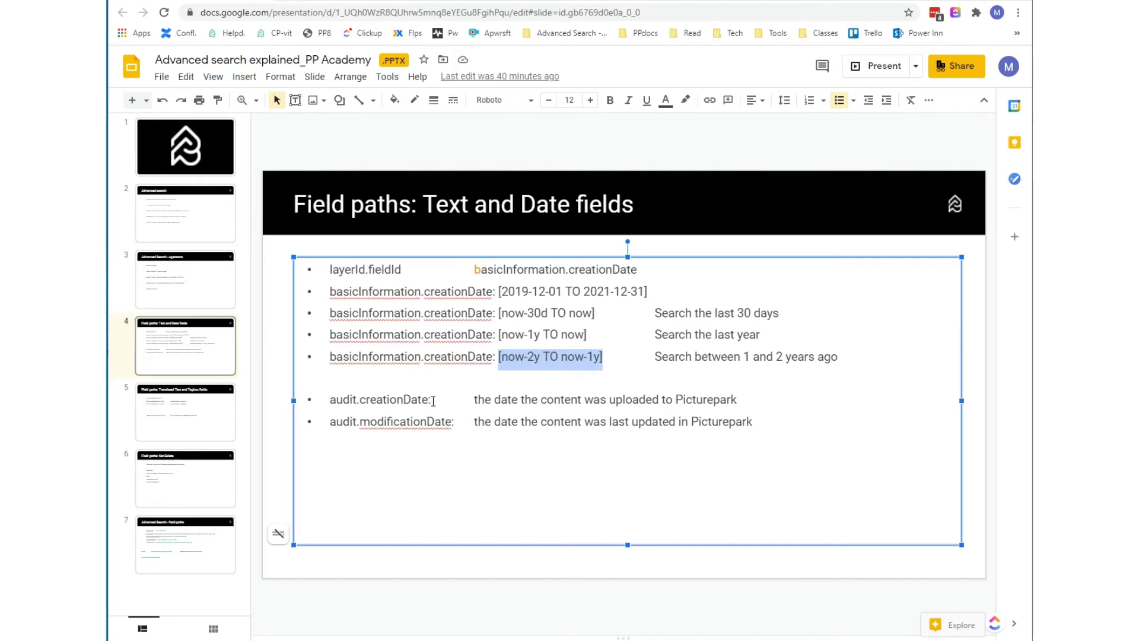
pyautogui.moveTo(432, 401); pyautogui.dragTo(330, 401)
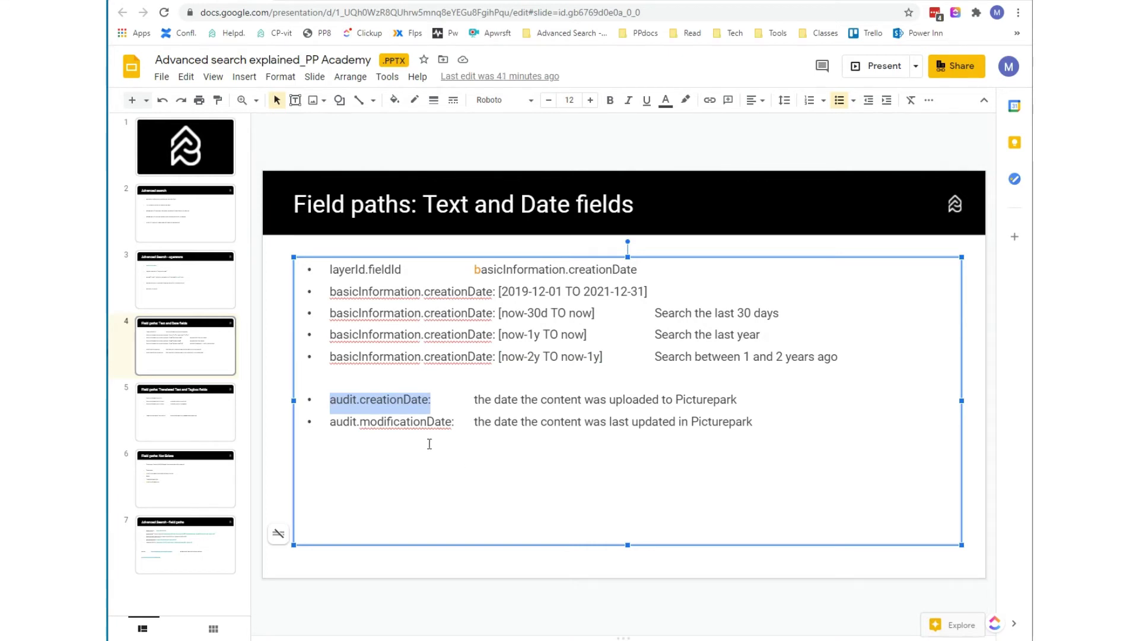
pyautogui.moveTo(454, 422); pyautogui.dragTo(329, 422)
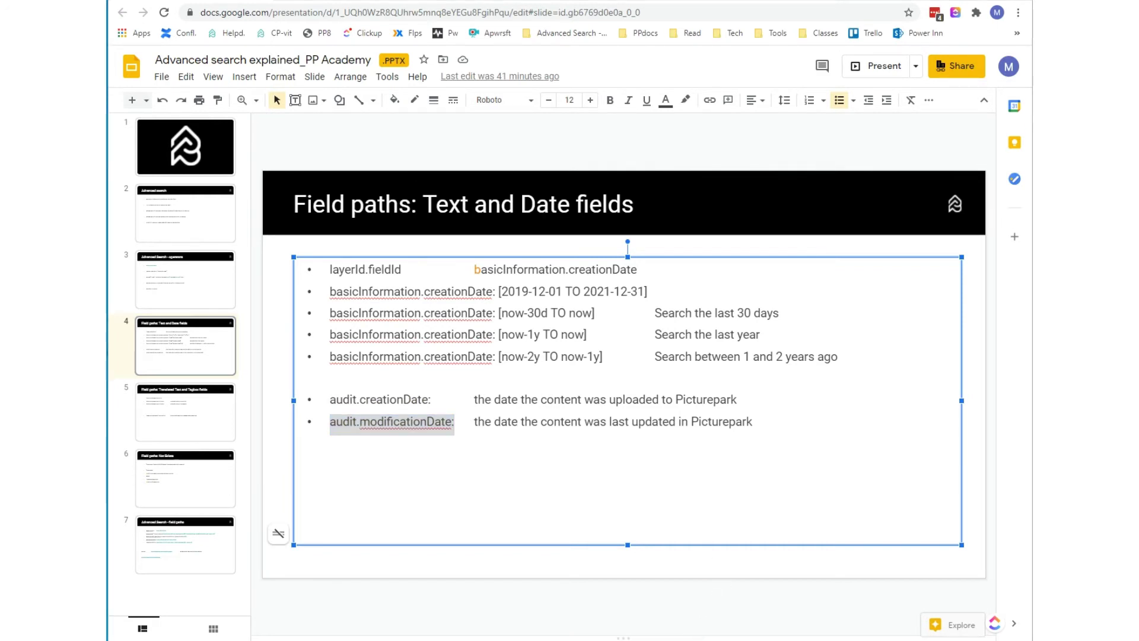
# Replace the Media Library search with Harvest Valley Farm Building and run it.
pyautogui.moveTo(696, 638)
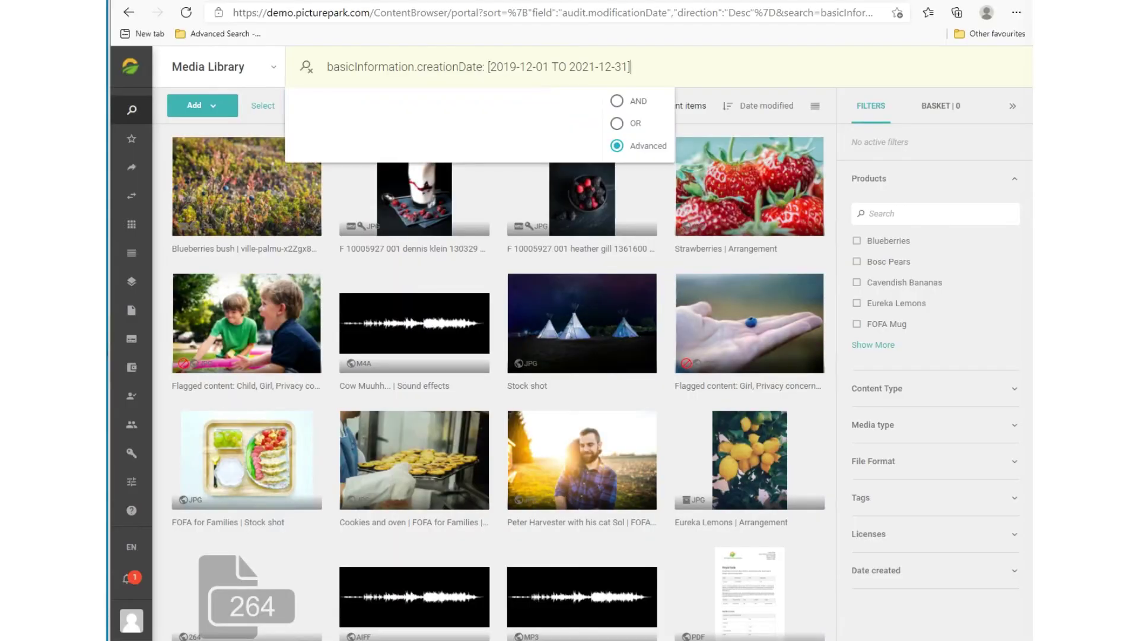
pyautogui.click(695, 602)
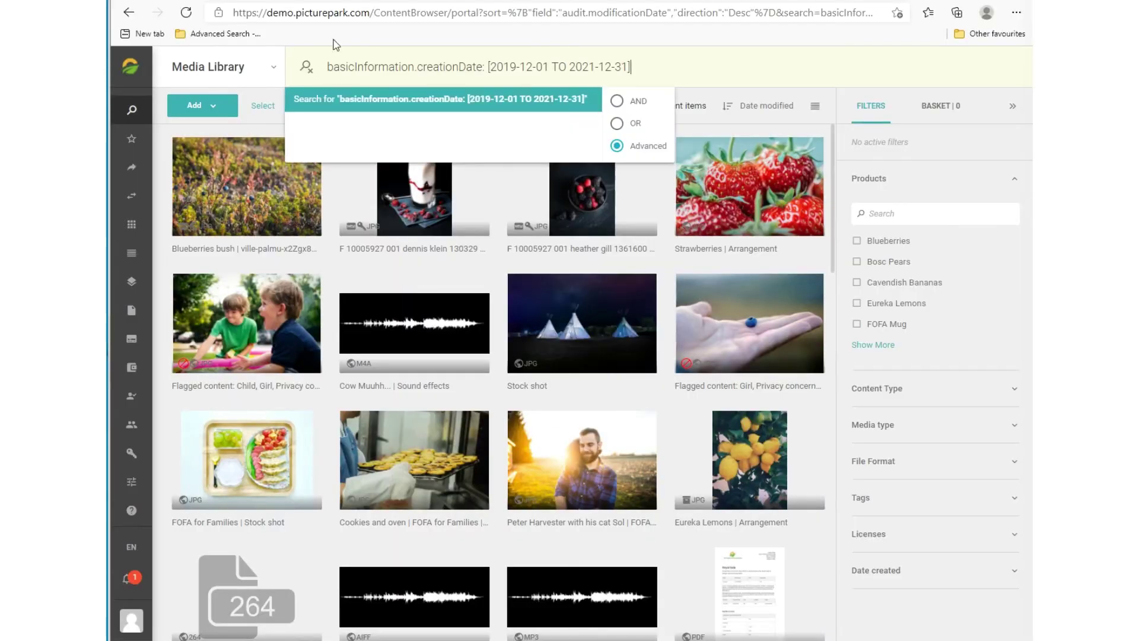
pyautogui.click(306, 66)
pyautogui.click(378, 70)
pyautogui.write('Harvest Valley Farm Building')
pyautogui.press('Return')
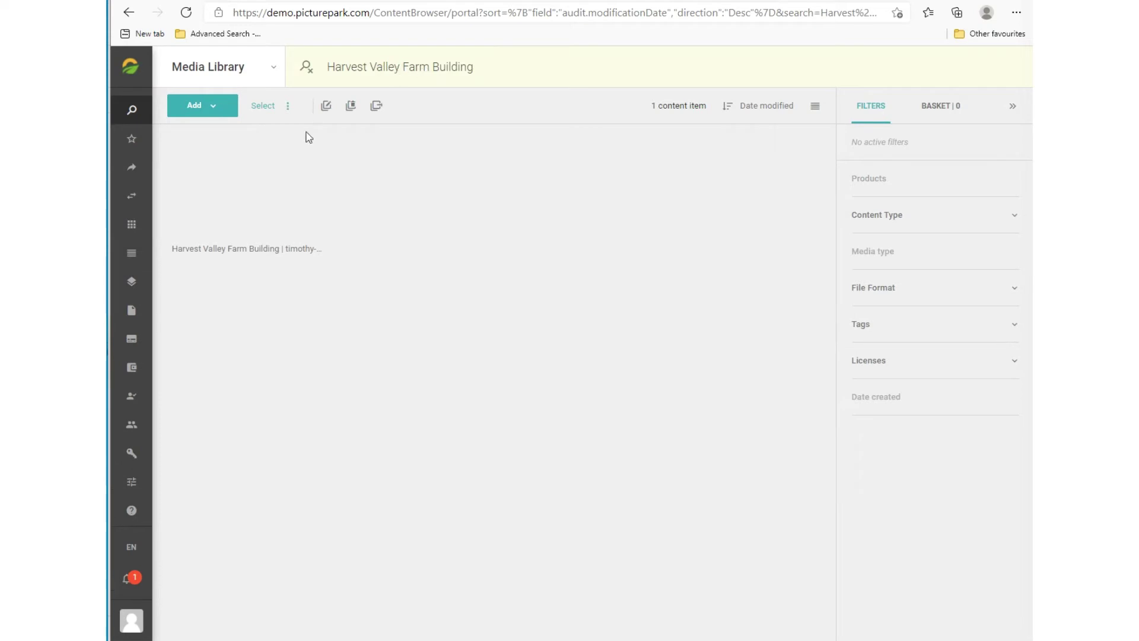
# In the Basic information layer, highlight the ID BasicInformation and the title field's ID.
pyautogui.click(134, 291)
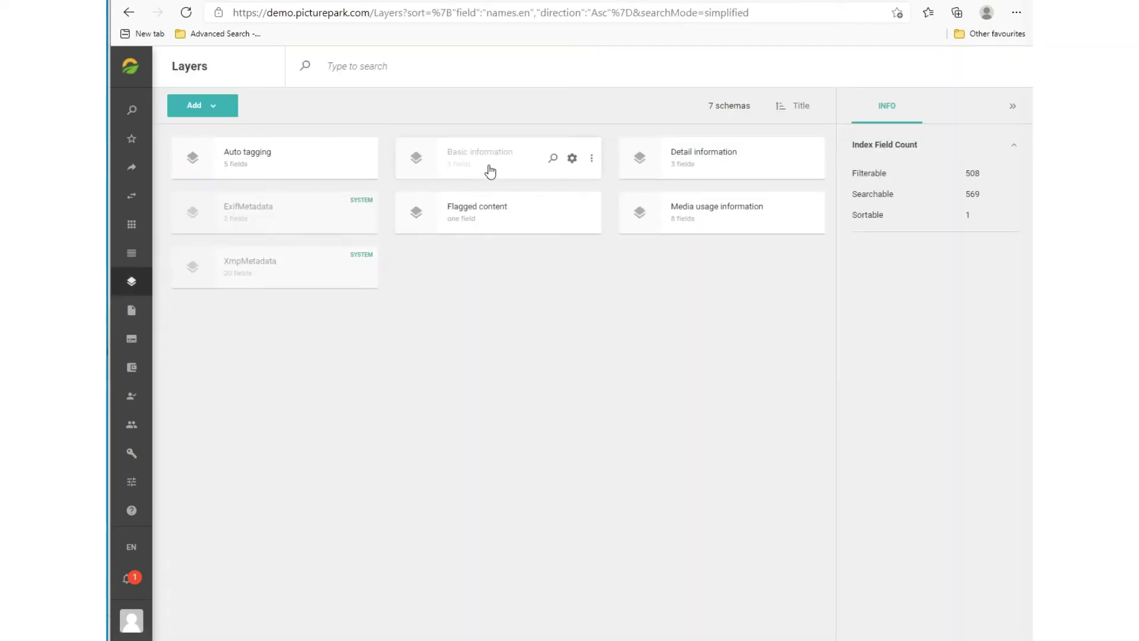
pyautogui.click(573, 161)
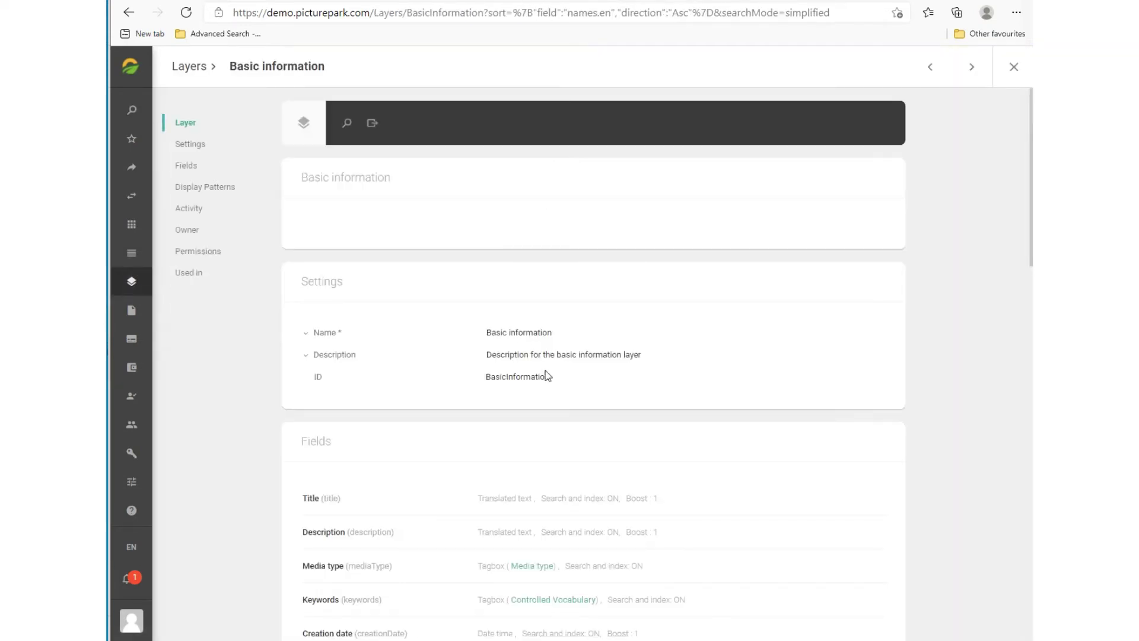
pyautogui.moveTo(549, 377); pyautogui.dragTo(476, 380)
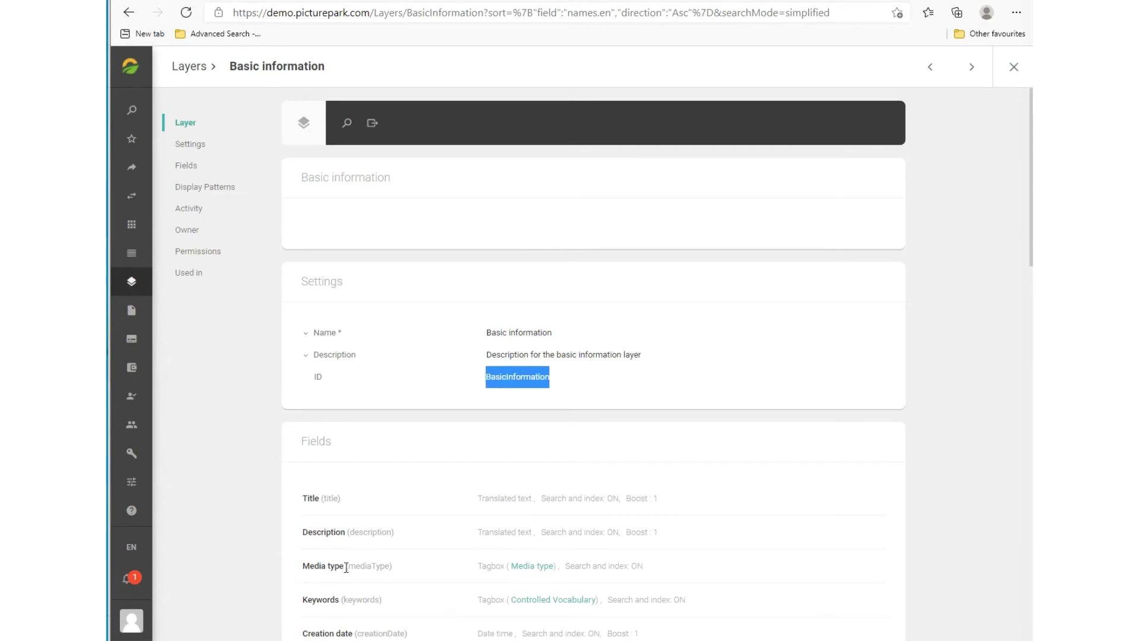
pyautogui.doubleClick(338, 497)
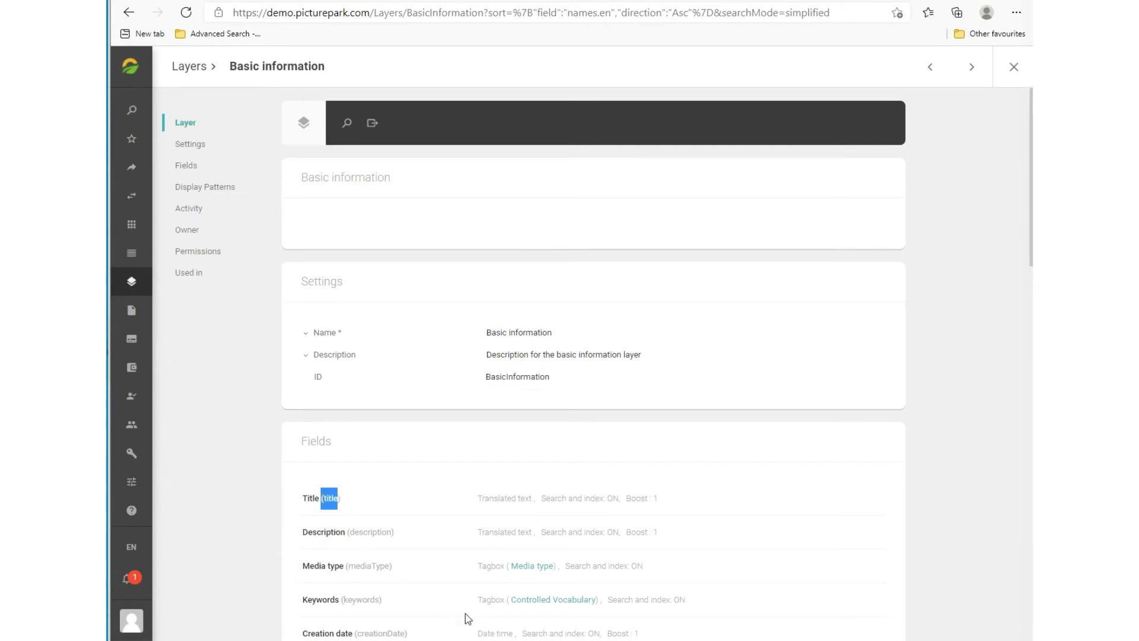
pyautogui.hotkey('alt', 'Tab')
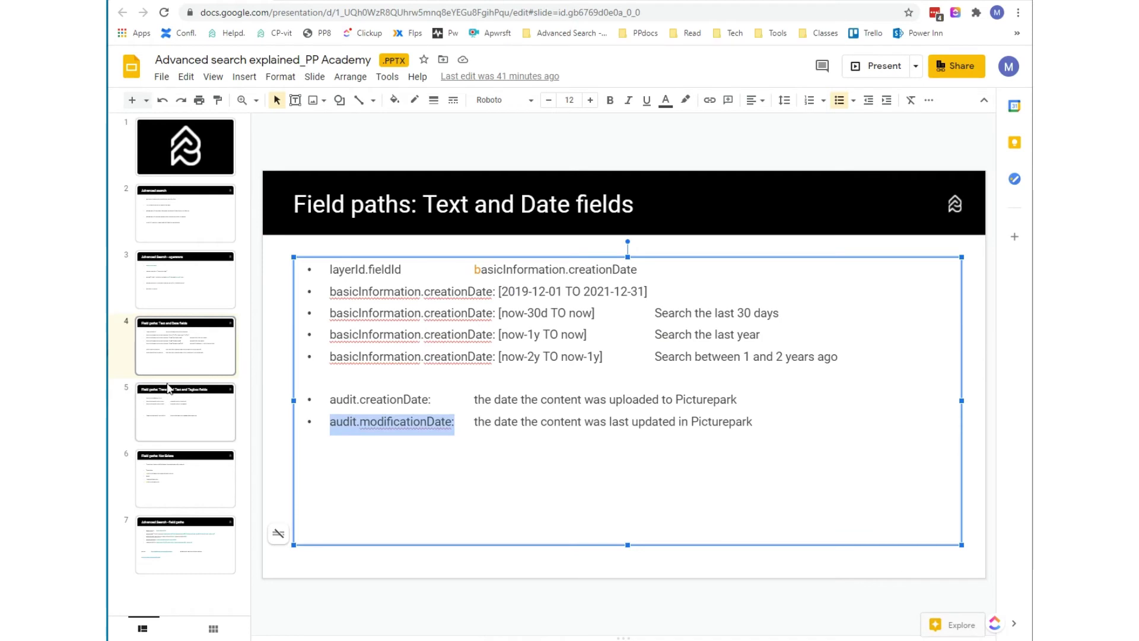
# On the translated text and tagbox slide, highlight basicInformation.title and its en and de suffixes.
pyautogui.click(182, 408)
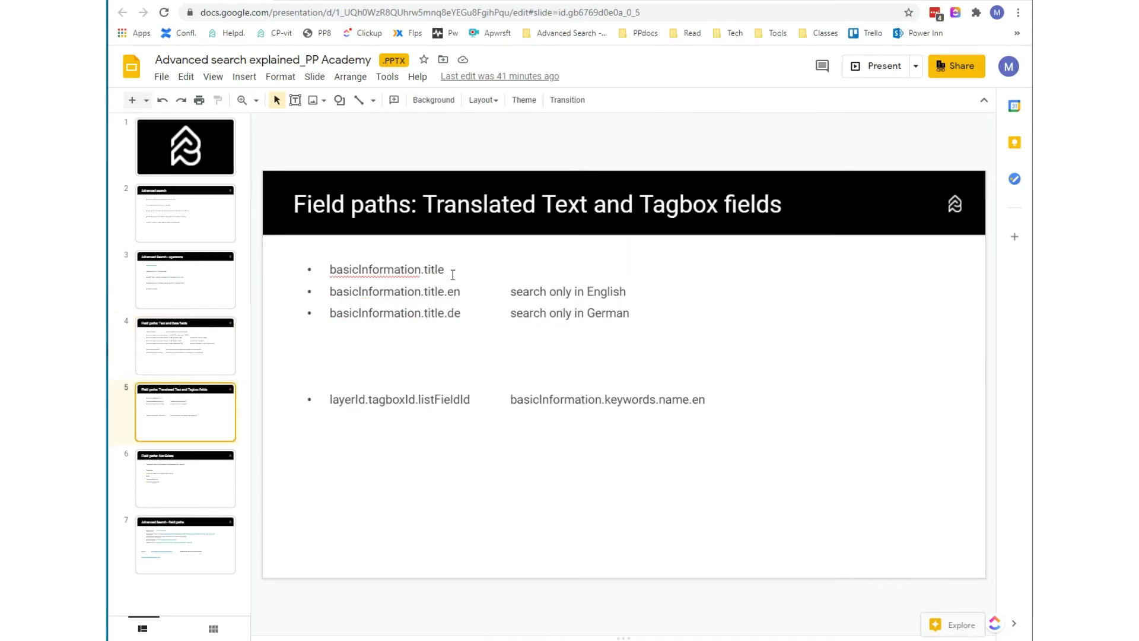
pyautogui.moveTo(450, 268); pyautogui.dragTo(336, 269)
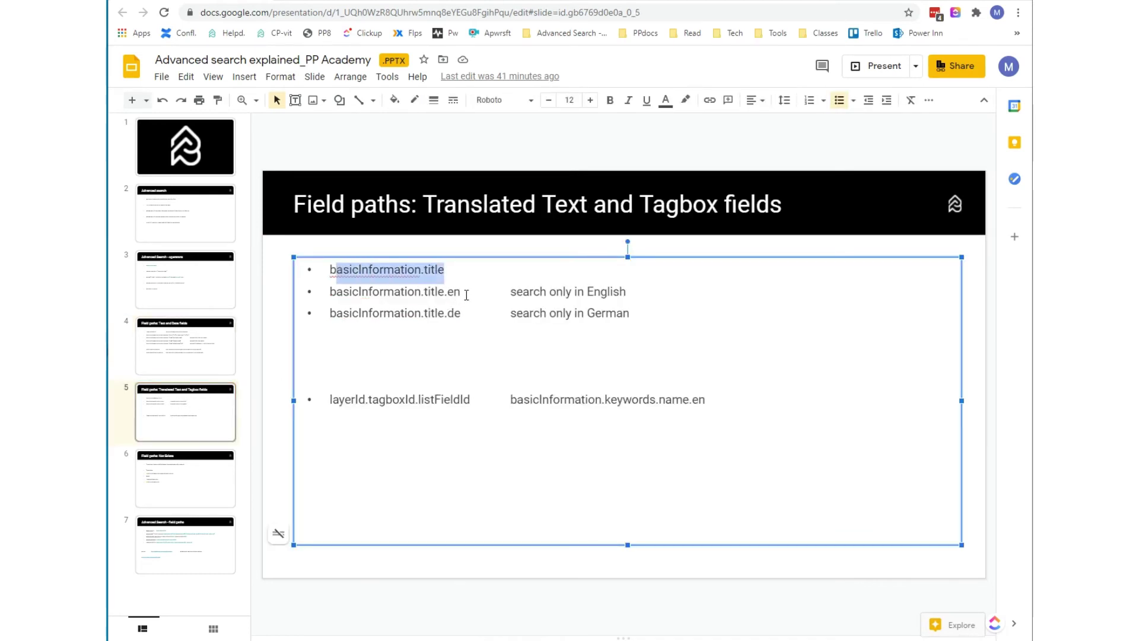
pyautogui.moveTo(465, 291); pyautogui.dragTo(448, 291)
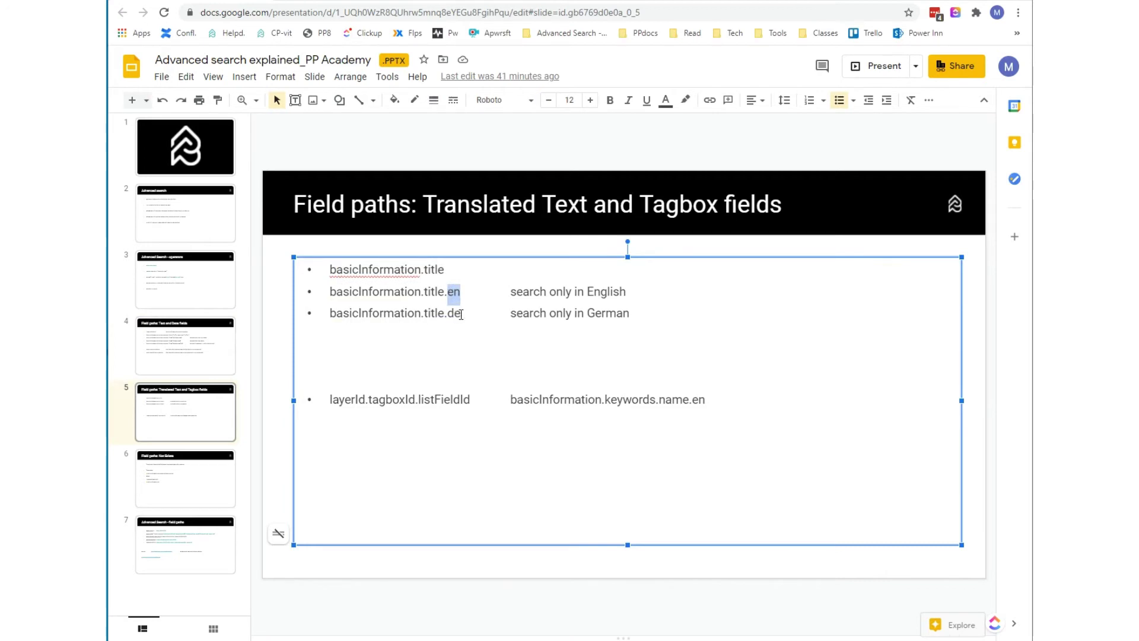
pyautogui.moveTo(461, 313); pyautogui.dragTo(450, 315)
# Search English titles for basicInformation.title.en: Harvest, then widen it to Harvest* for two items.
pyautogui.hotkey('alt', 'Tab')
pyautogui.write('basicInformation.title.en: Harvest')
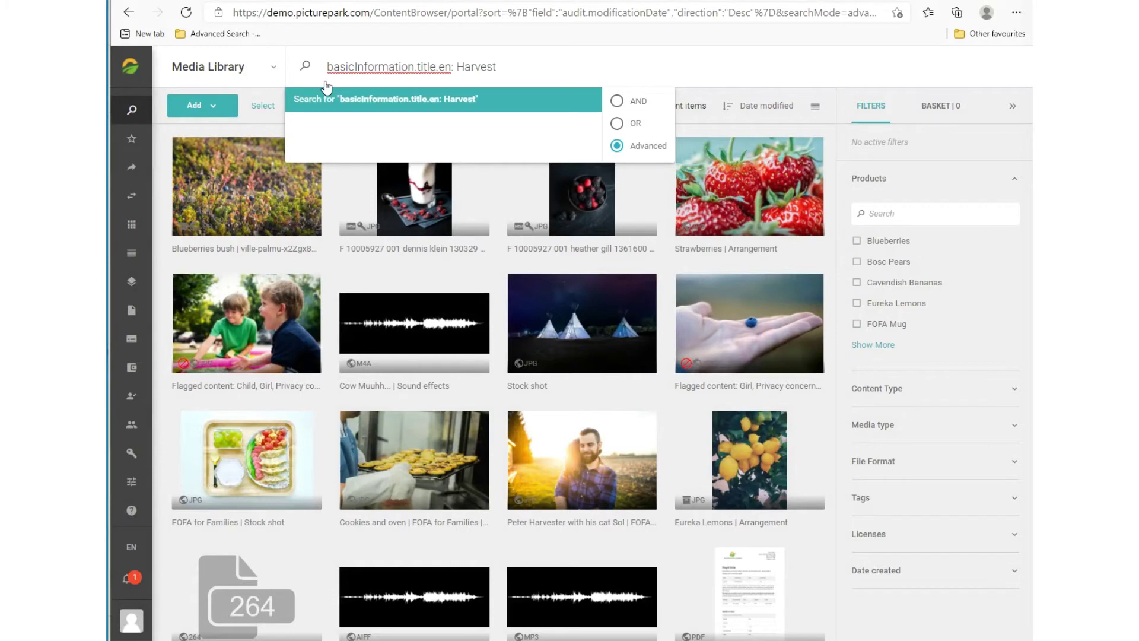
pyautogui.press('Return')
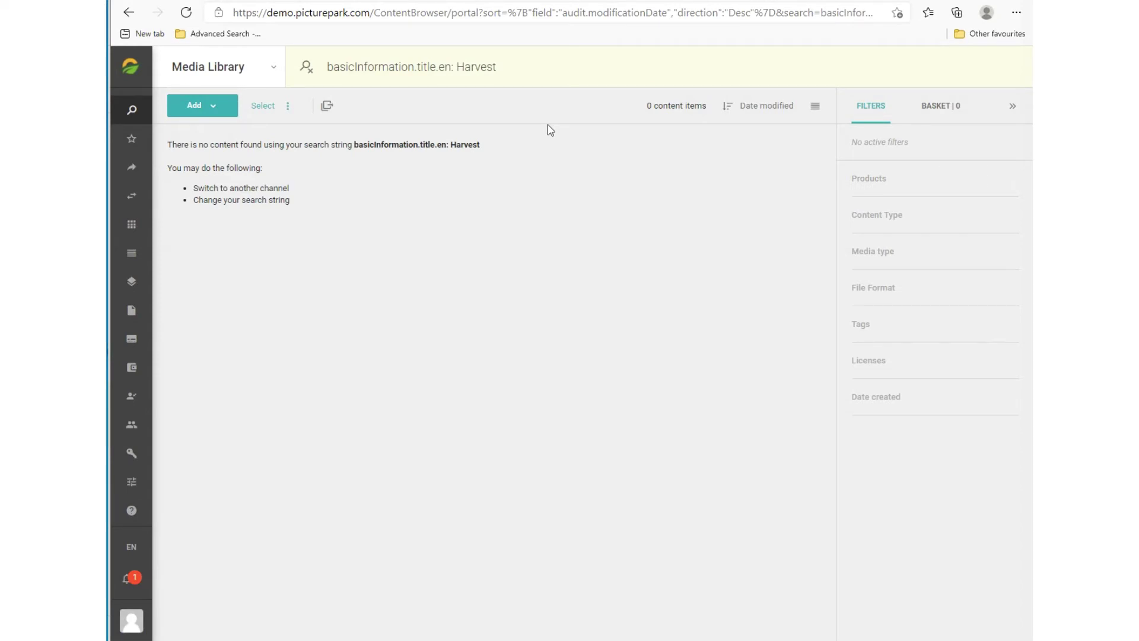
pyautogui.click(502, 67)
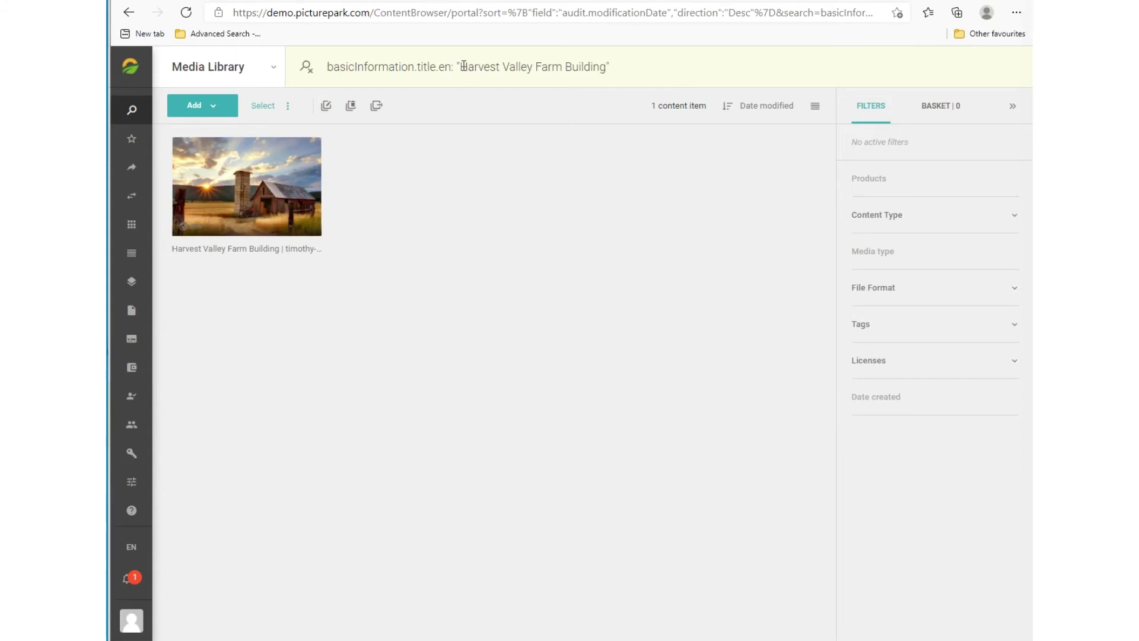
pyautogui.click(462, 69)
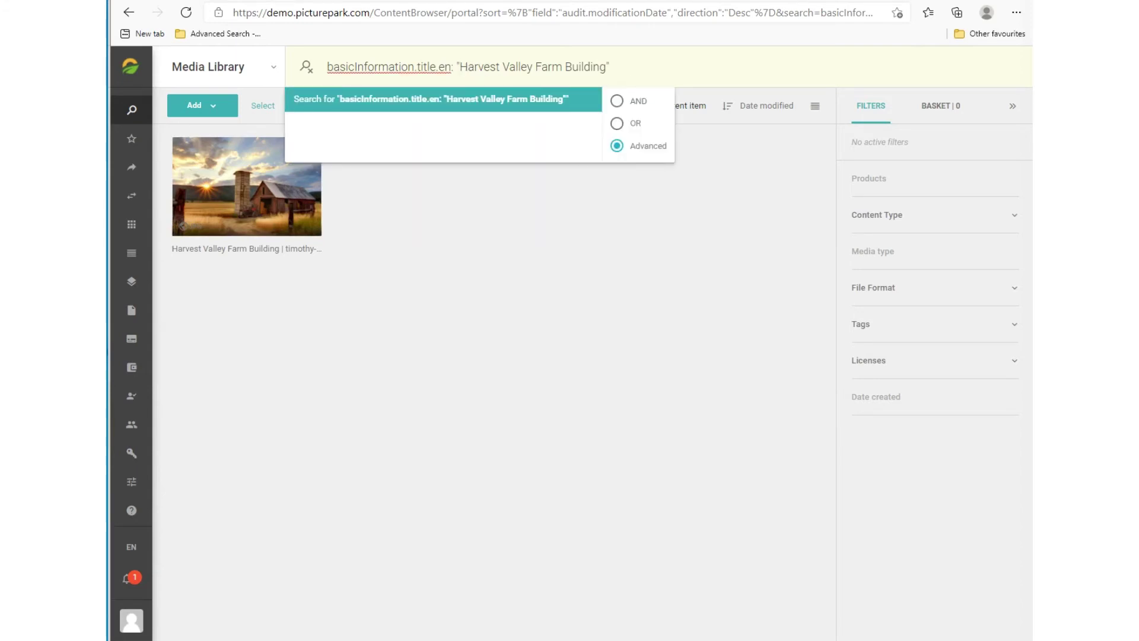
pyautogui.press('BackSpace')
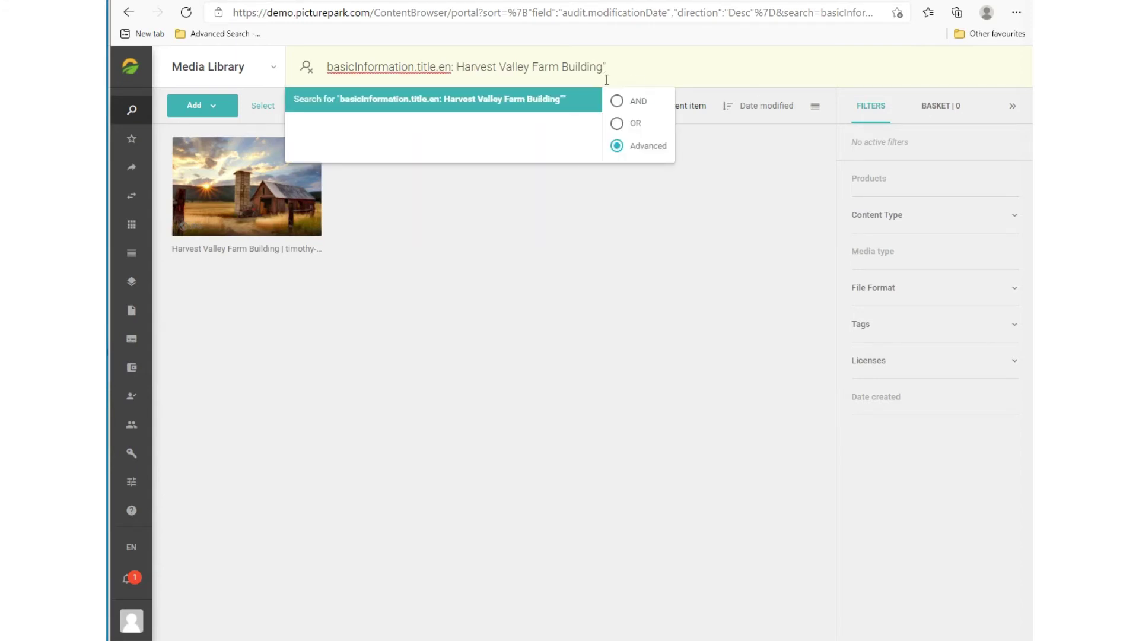
pyautogui.moveTo(606, 66); pyautogui.dragTo(503, 66)
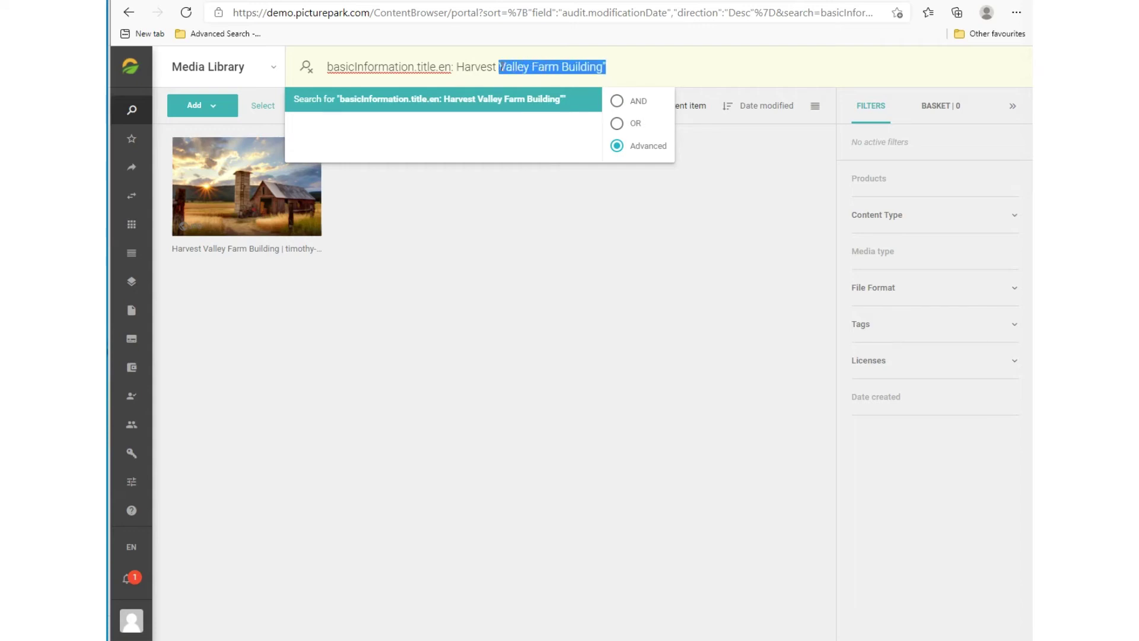
pyautogui.press('BackSpace')
pyautogui.press('BackSpace')
pyautogui.write('*')
pyautogui.press('Return')
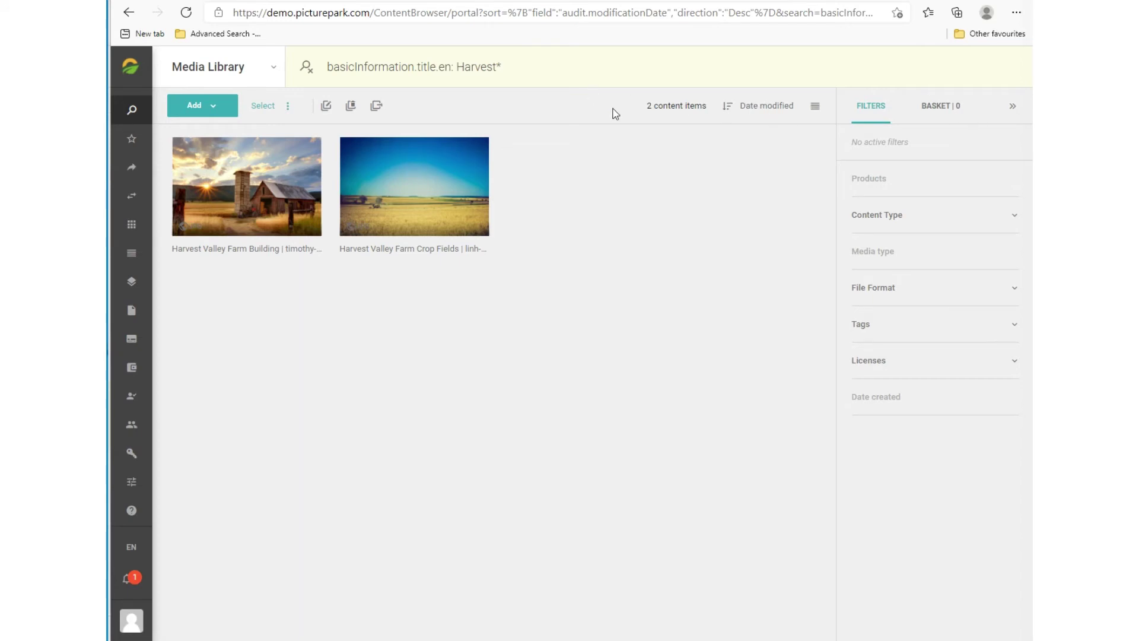
# Narrow the search to Harvest* AND Building*, leaving a single item.
pyautogui.click(513, 71)
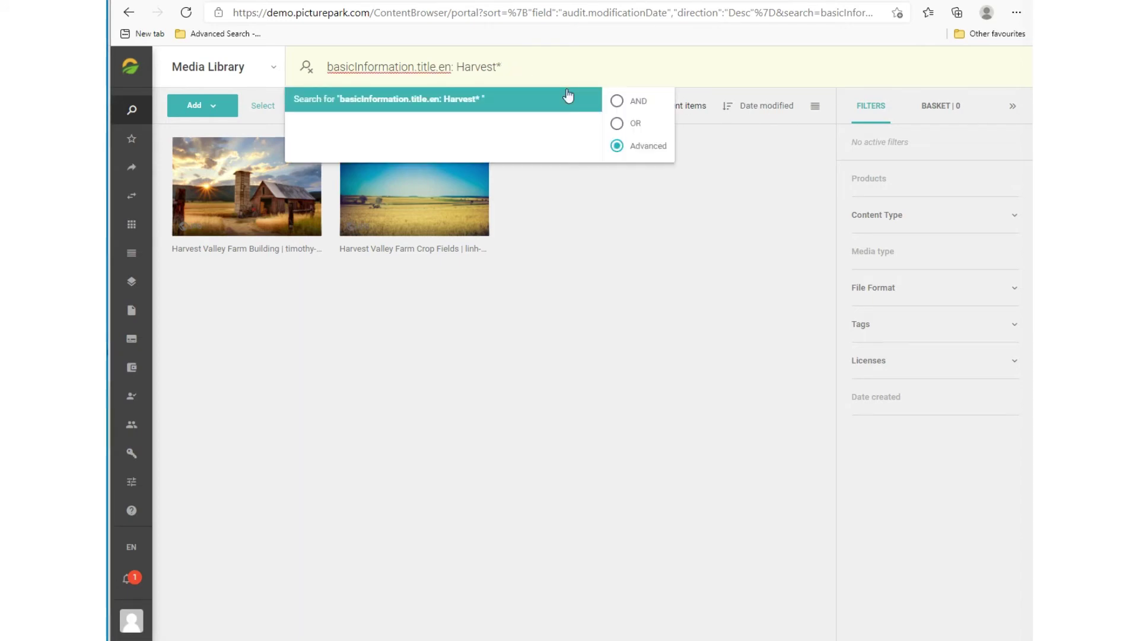
pyautogui.write('AND Building*')
pyautogui.press('Return')
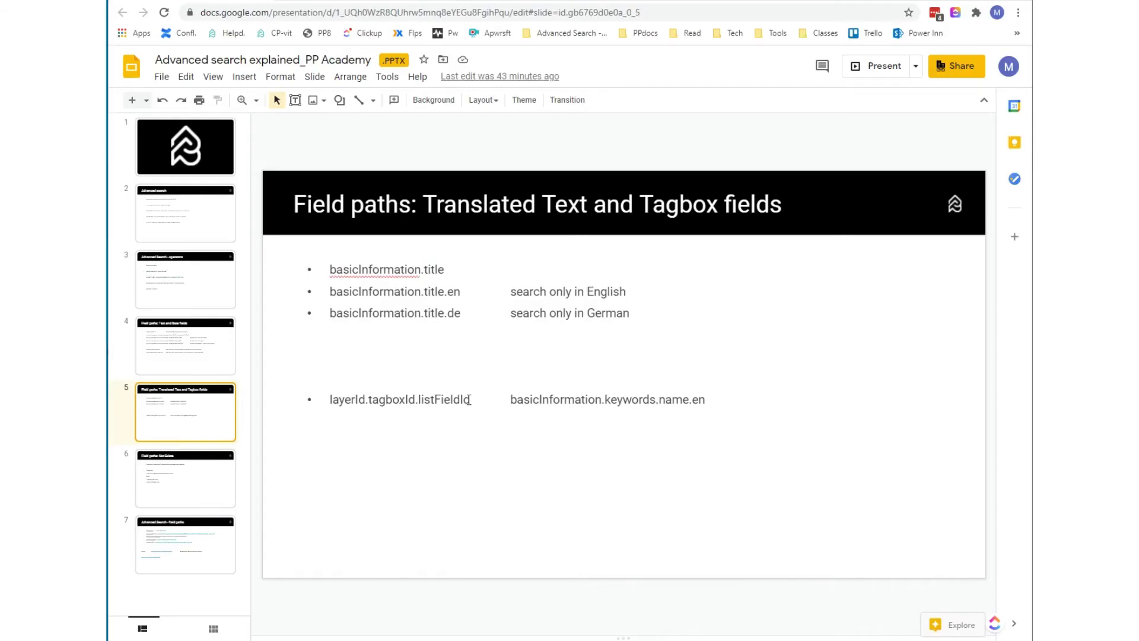
# Highlight the pattern layerId.tagboxId.listFieldId on the slide, then just its listFieldId part.
pyautogui.moveTo(470, 399); pyautogui.dragTo(331, 399)
pyautogui.click(391, 399)
pyautogui.moveTo(472, 400); pyautogui.dragTo(420, 399)
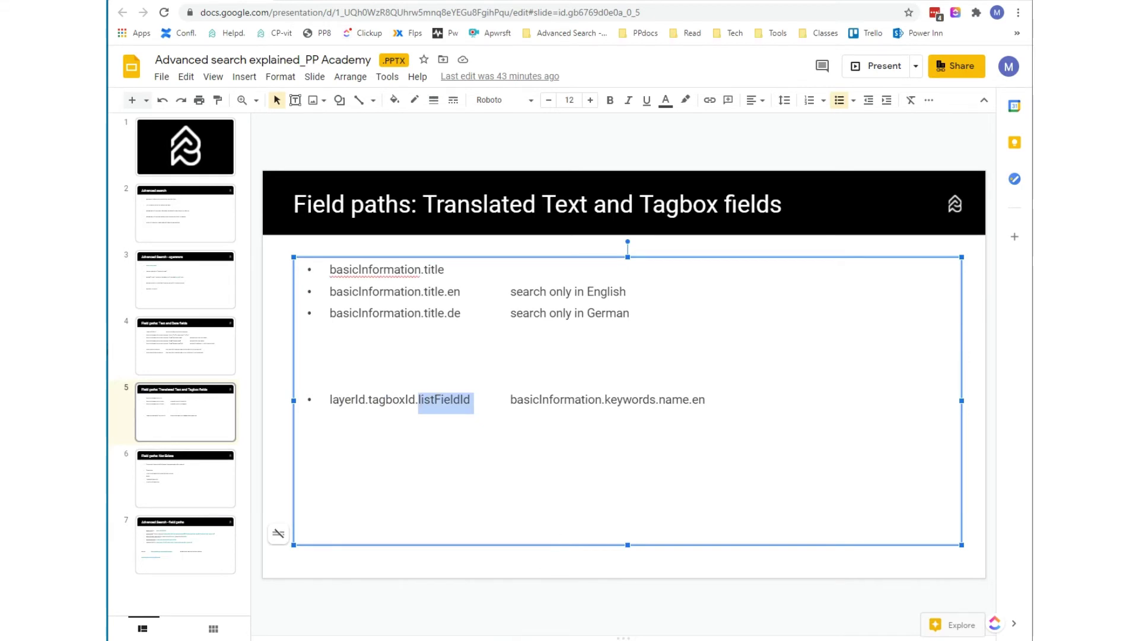
# Open the Harvest Valley Farm Building asset's Basic information layer and note its layer ID BasicInformation.
pyautogui.hotkey('alt', 'Tab')
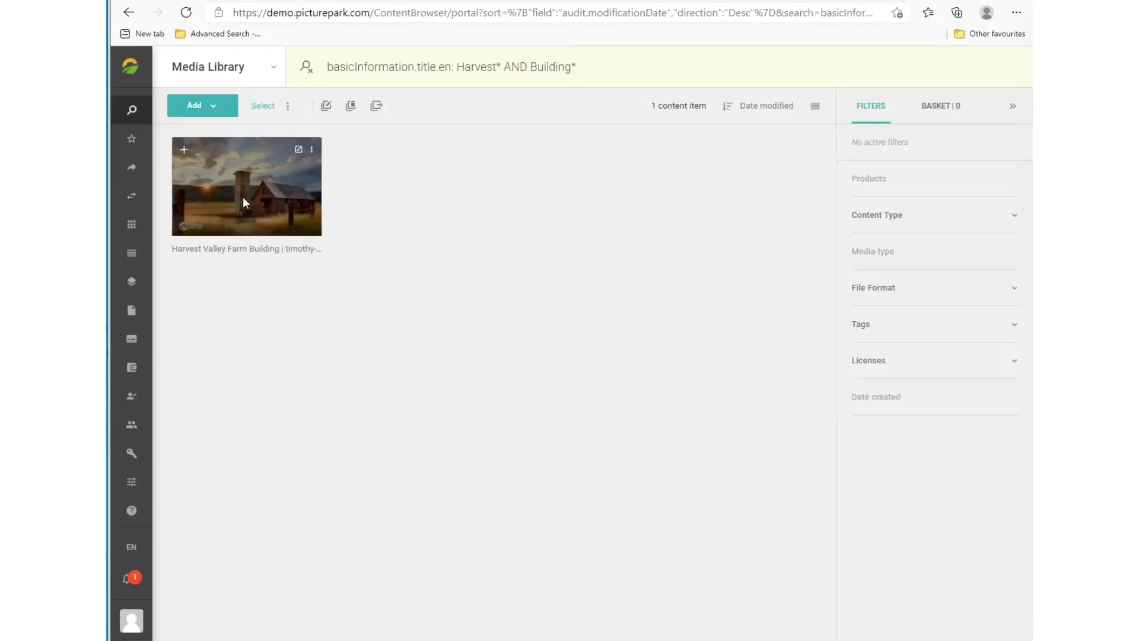
pyautogui.click(243, 198)
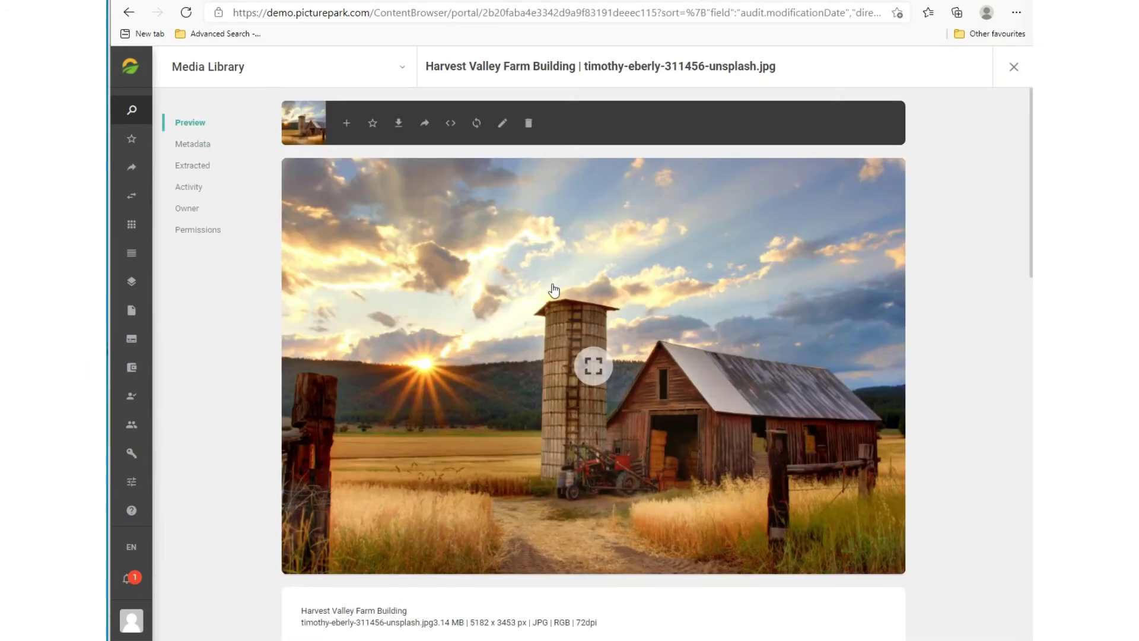
pyautogui.scroll(-6, 551, 279)
pyautogui.scroll(-2, 550, 275)
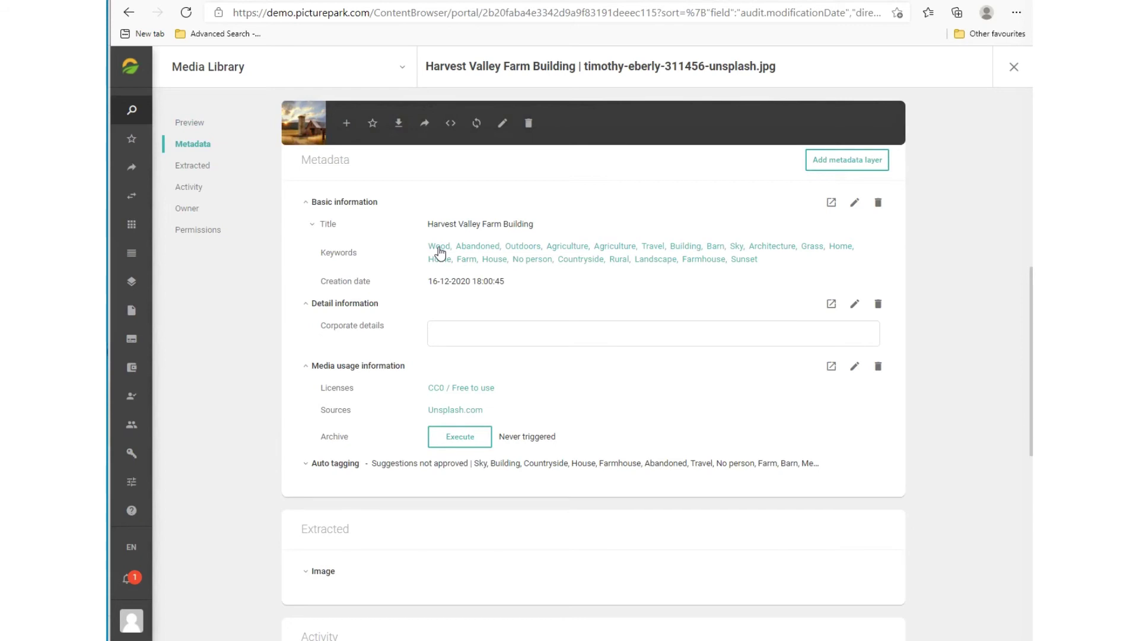
pyautogui.click(132, 282)
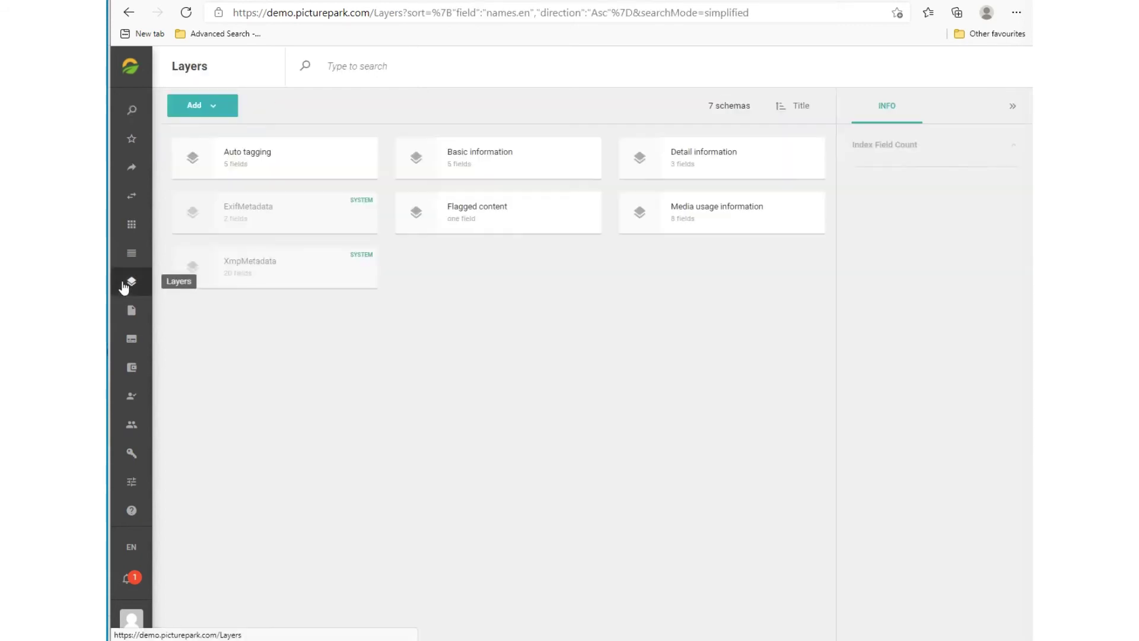
pyautogui.click(571, 160)
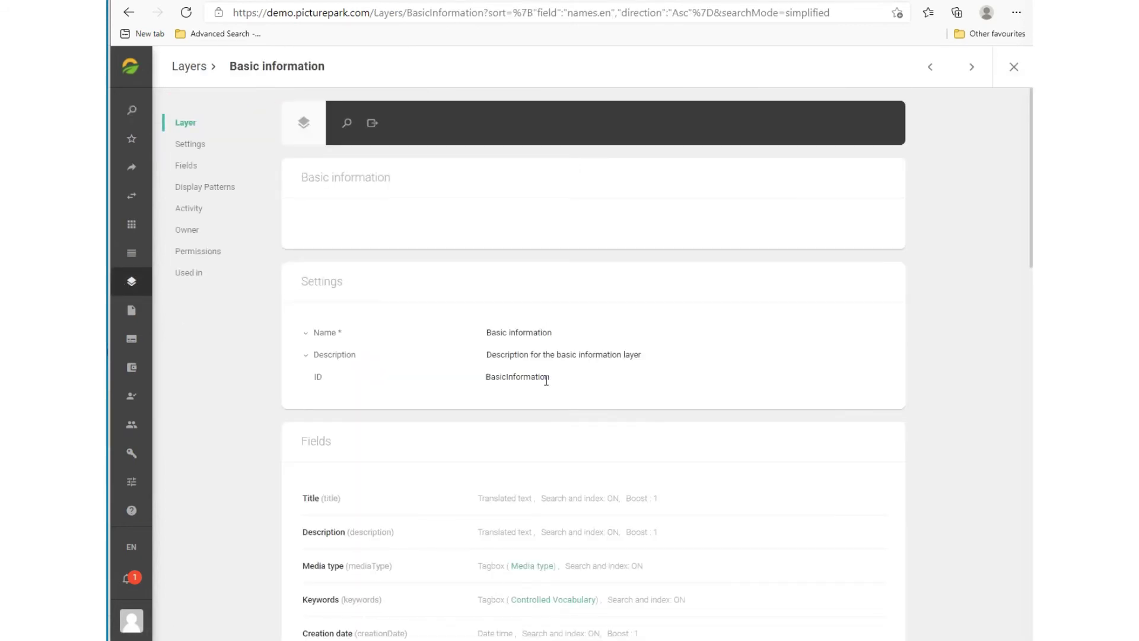
pyautogui.scroll(-3, 555, 380)
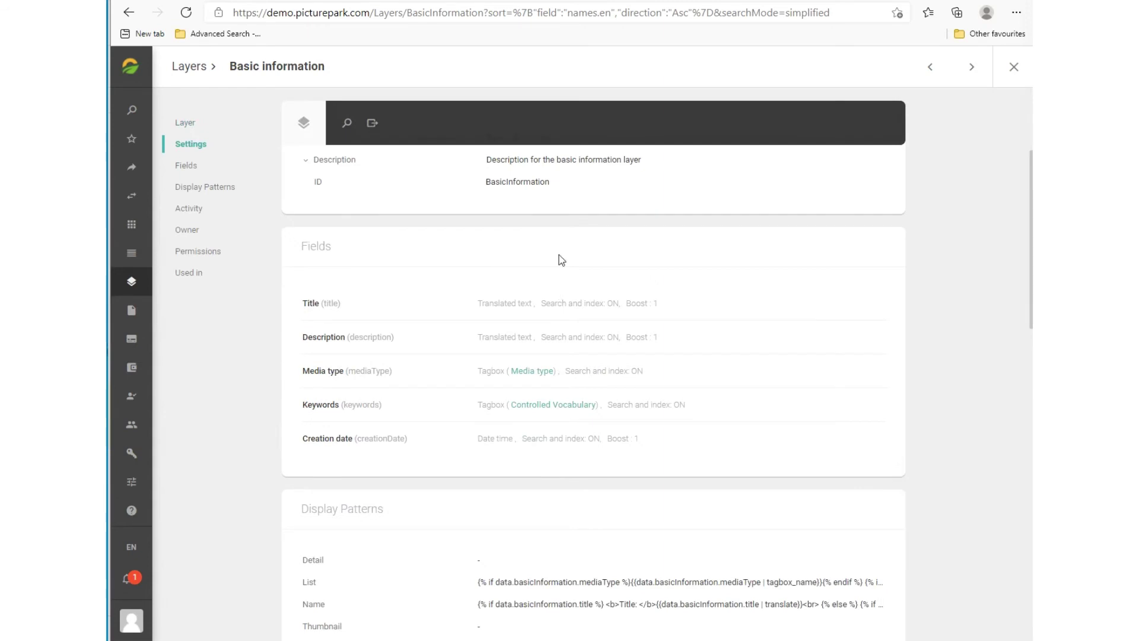
pyautogui.moveTo(549, 181); pyautogui.dragTo(483, 186)
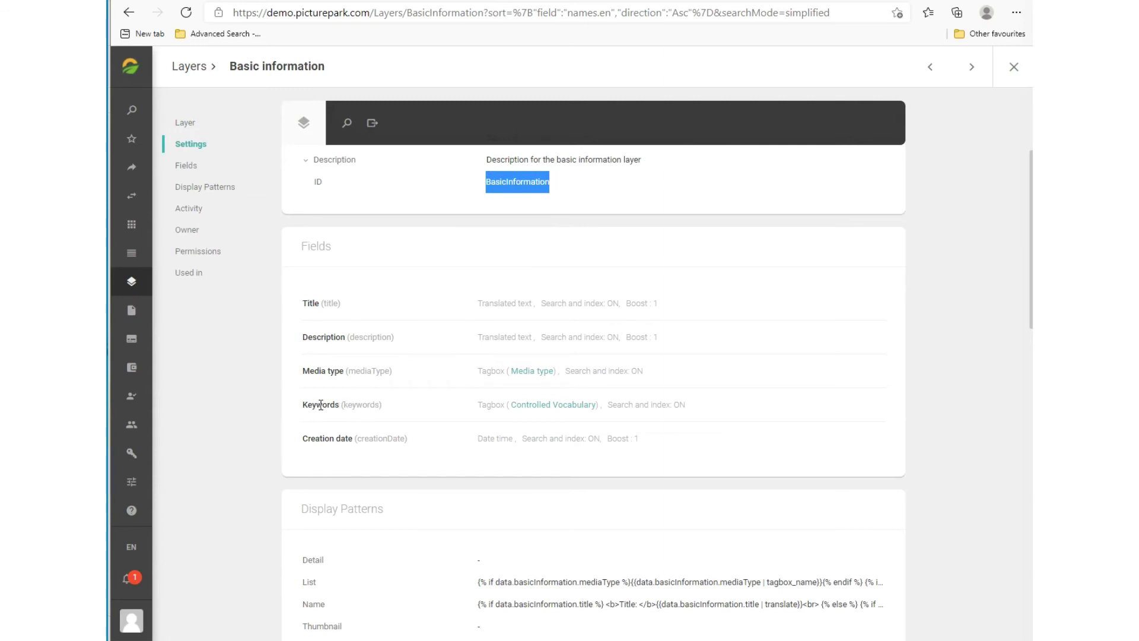
# Follow the keywords field to the Controlled Vocabulary list and find its Name field ID 'name'.
pyautogui.moveTo(383, 404); pyautogui.dragTo(344, 405)
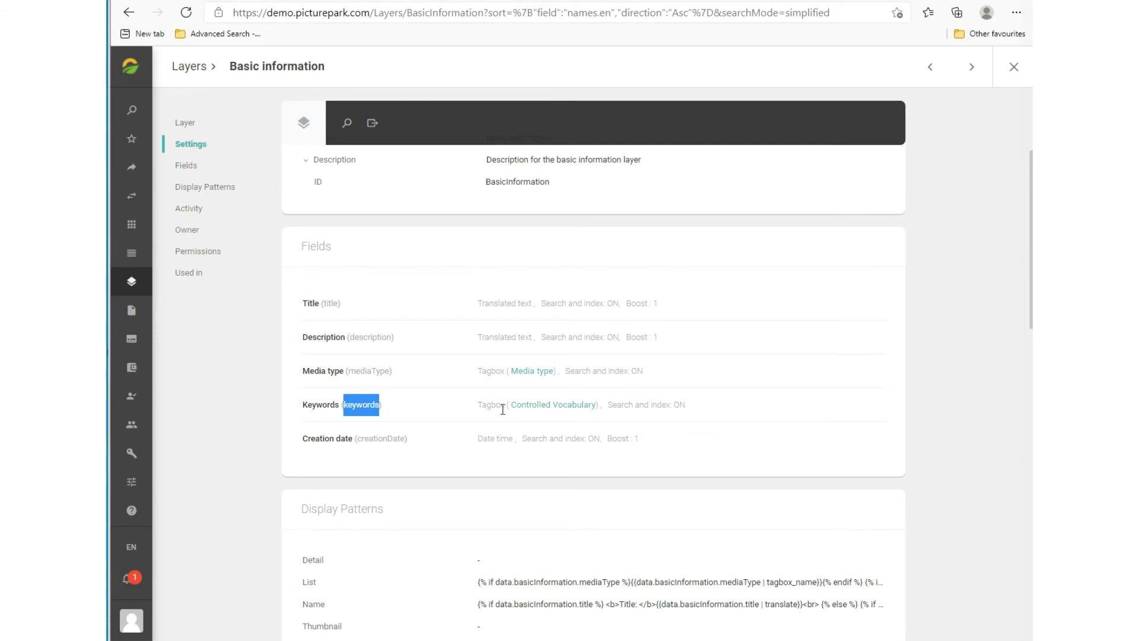
pyautogui.moveTo(550, 409)
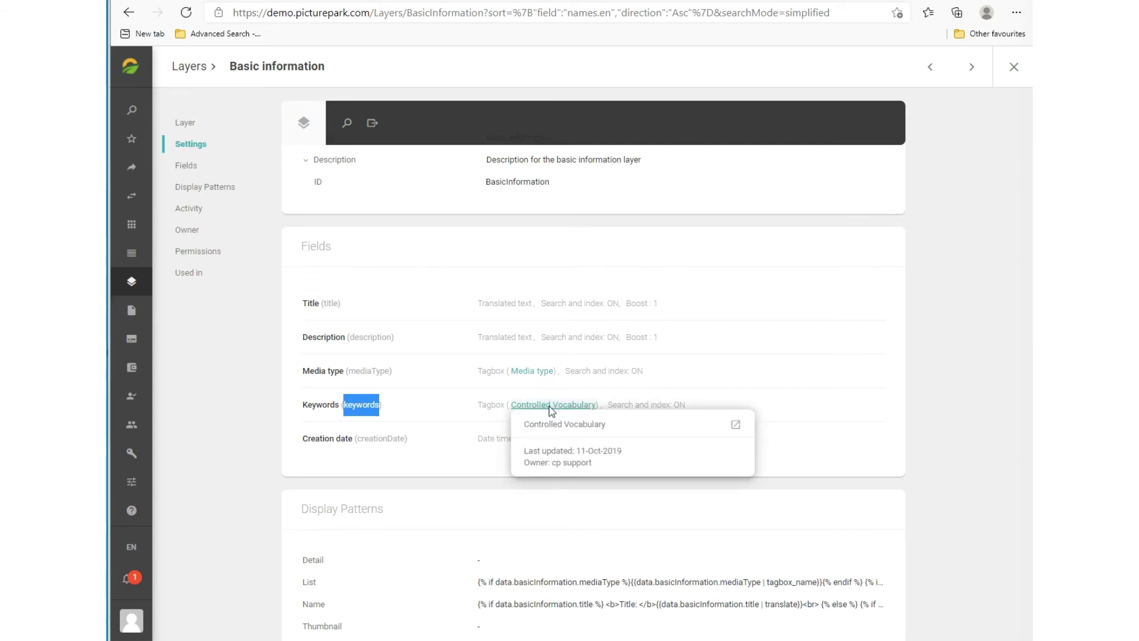
pyautogui.click(736, 426)
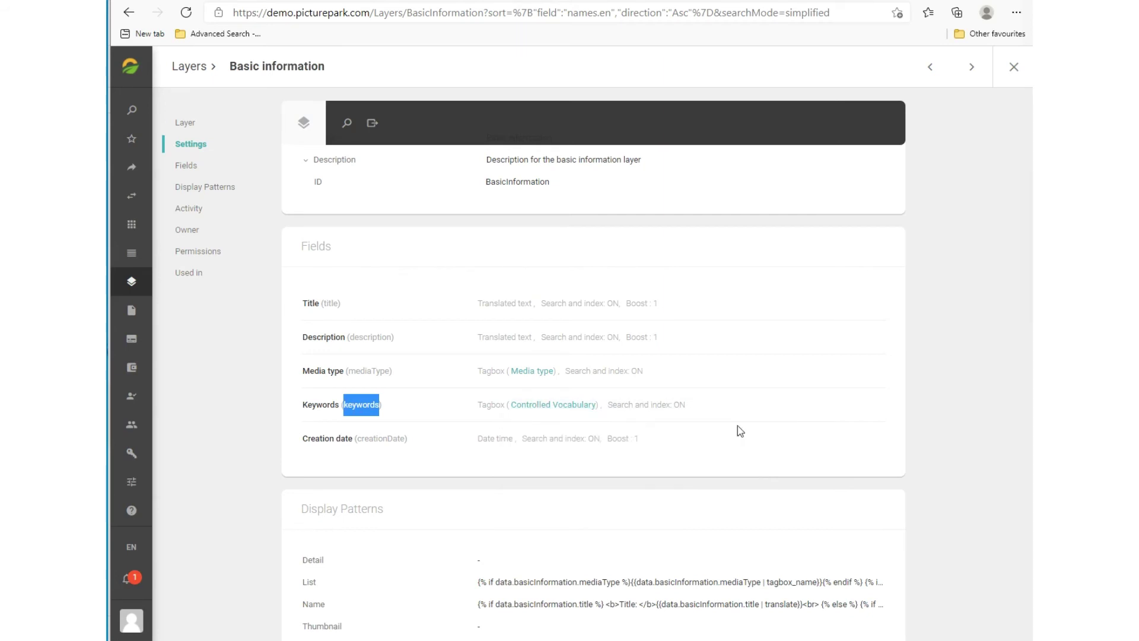
pyautogui.scroll(-4, 647, 390)
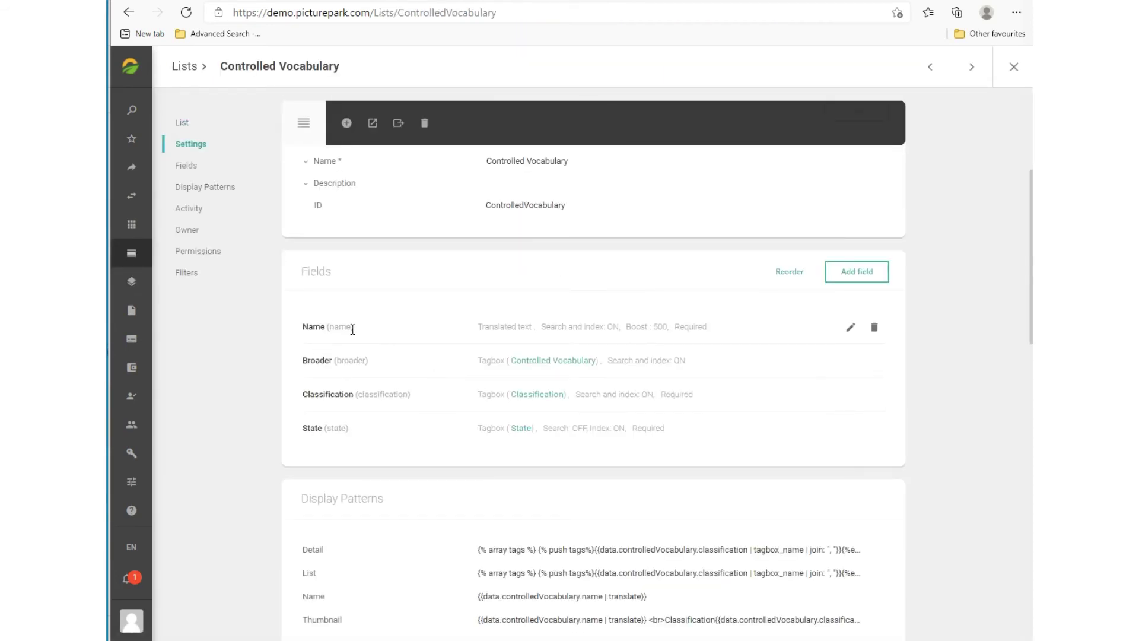
pyautogui.moveTo(352, 327); pyautogui.dragTo(330, 327)
# Select the example path basicInformation.keywords.name.en on the tagbox field paths slide.
pyautogui.hotkey('alt', 'Tab')
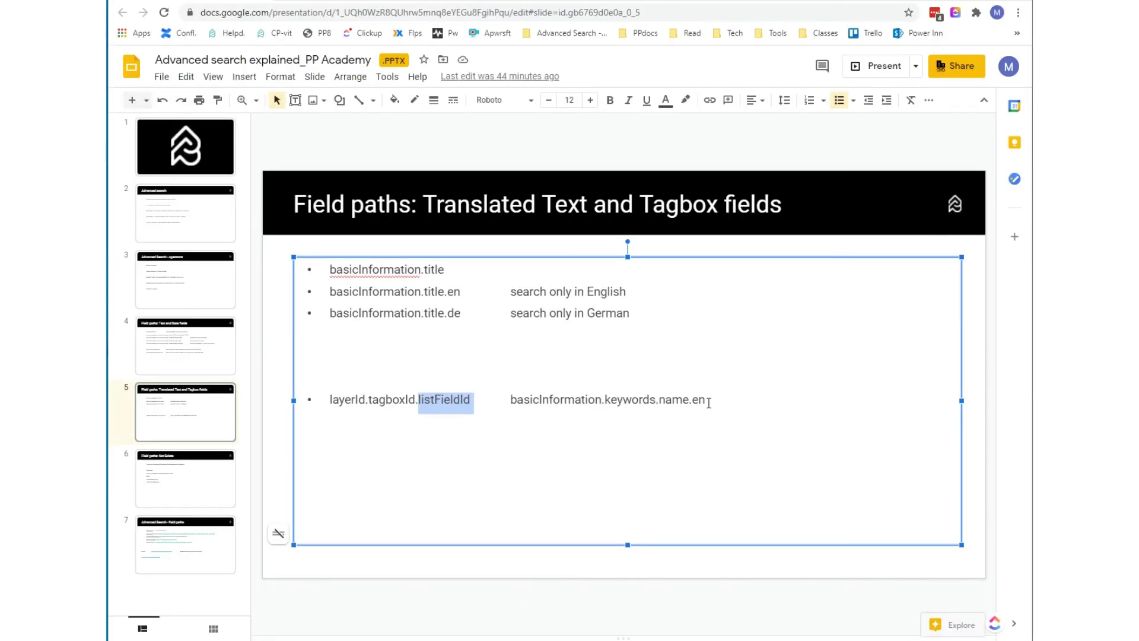
pyautogui.moveTo(709, 402); pyautogui.dragTo(509, 402)
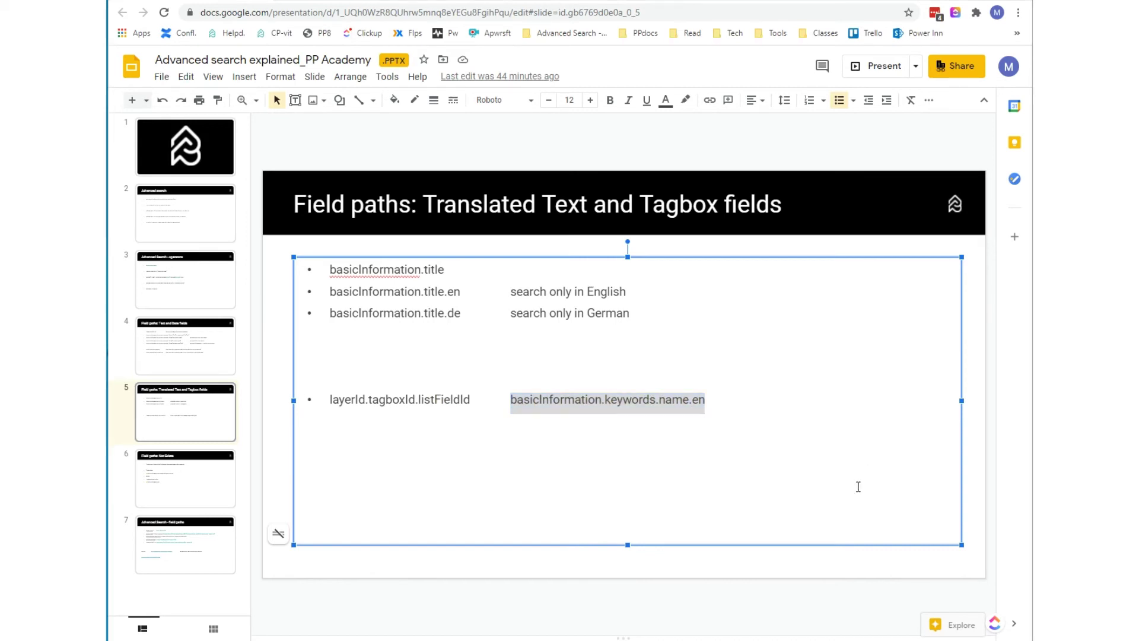
# Replace the Media Library search with basicInformation.keywords.name.en: Wood*, returning 19 items.
pyautogui.click(699, 636)
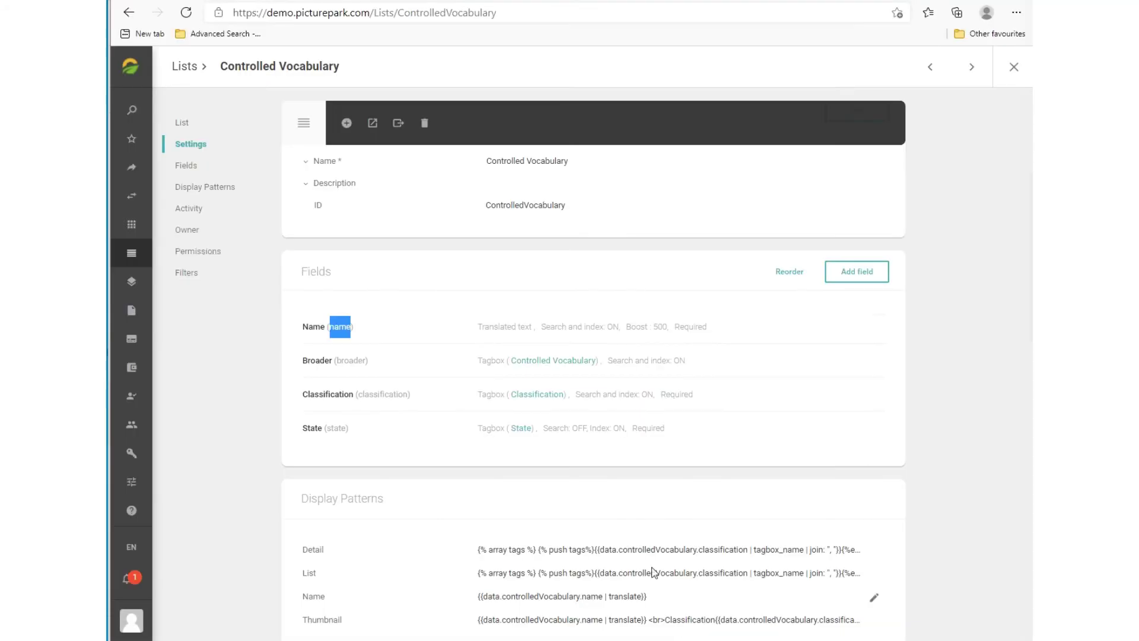
pyautogui.click(132, 111)
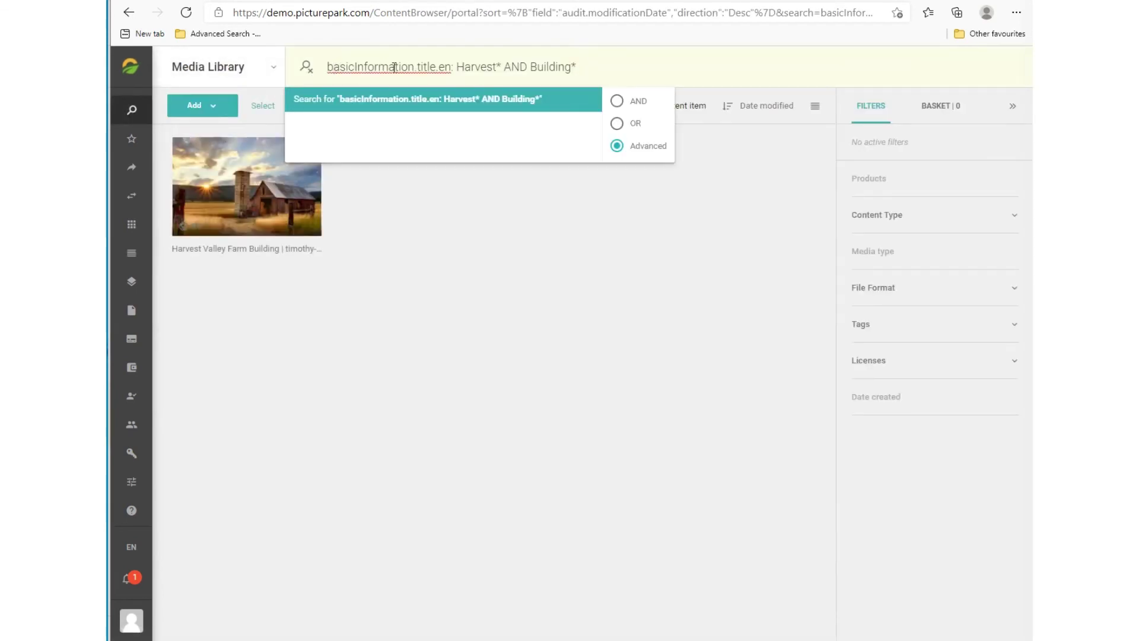
pyautogui.moveTo(584, 66); pyautogui.dragTo(280, 69)
pyautogui.write('basicInformation.keywords.name.en: Wood*')
pyautogui.press('Return')
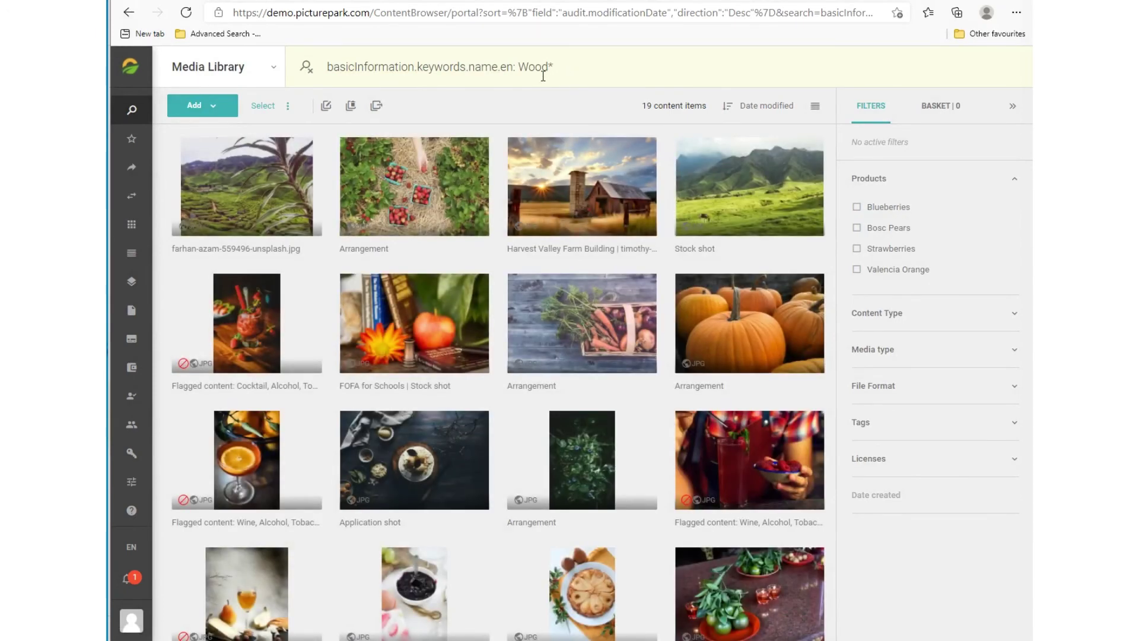
# Look up 'wood' in the Tags filter to confirm the Wood tag count of 19.
pyautogui.click(881, 422)
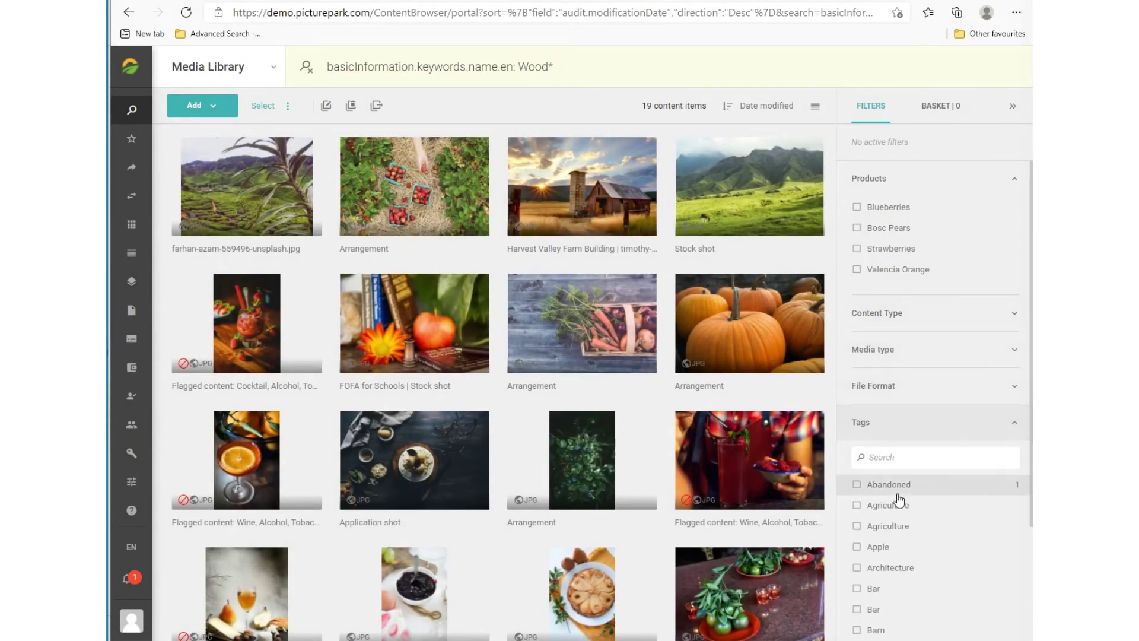
pyautogui.click(902, 461)
pyautogui.write('wood')
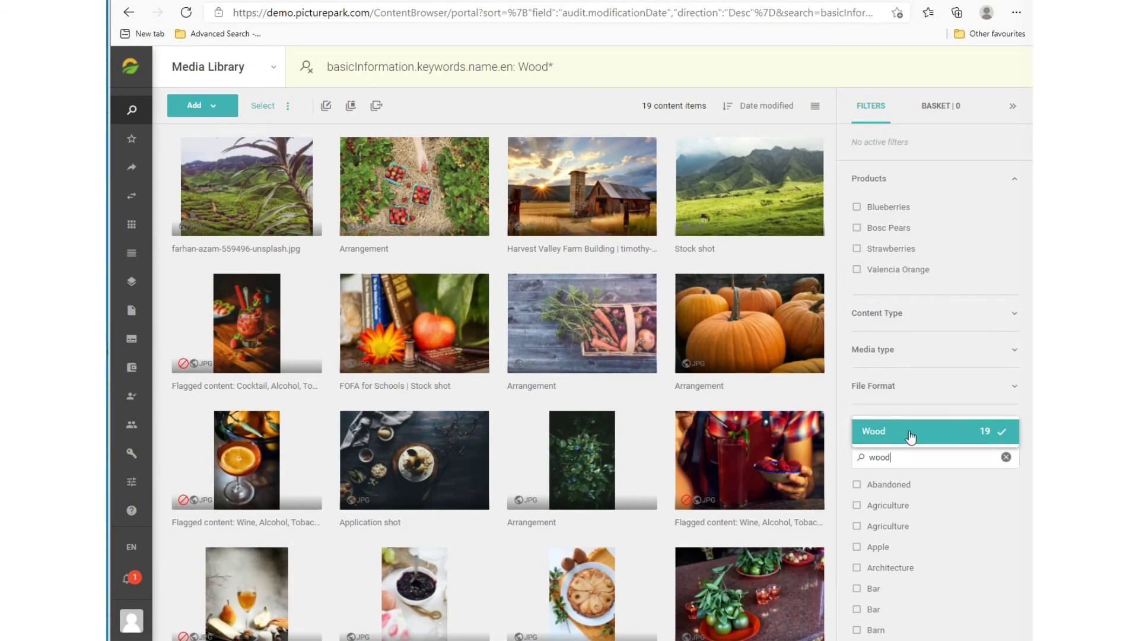
pyautogui.press('Escape')
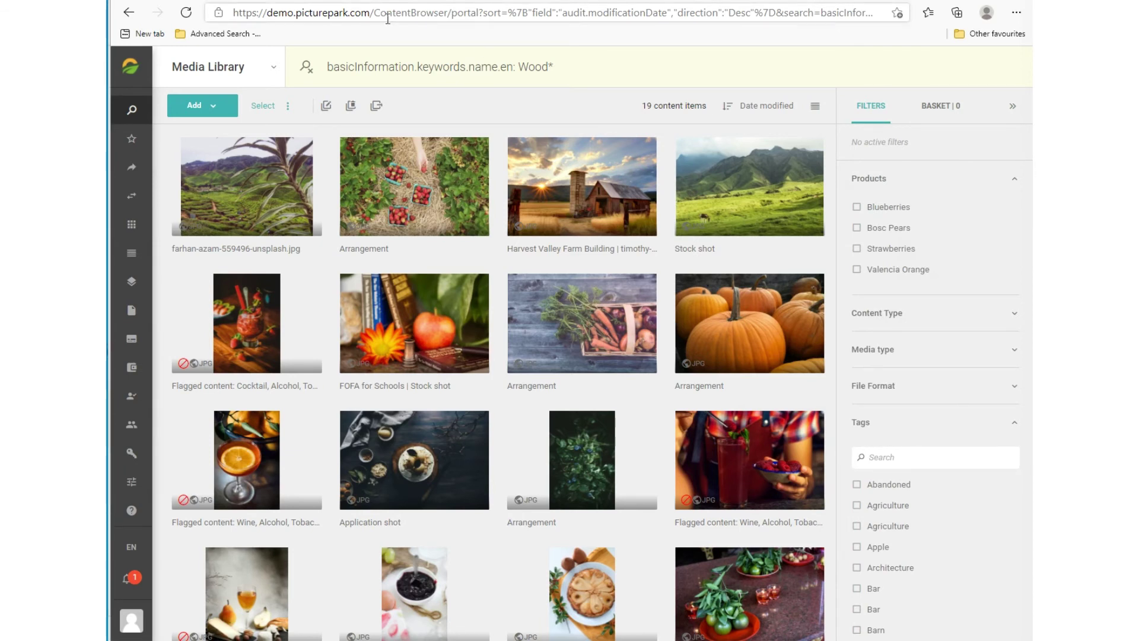
# Prefix the query with NOT to exclude Wood* keywords and run it.
pyautogui.click(328, 67)
pyautogui.write('NOT')
pyautogui.moveTo(353, 66); pyautogui.dragTo(319, 70)
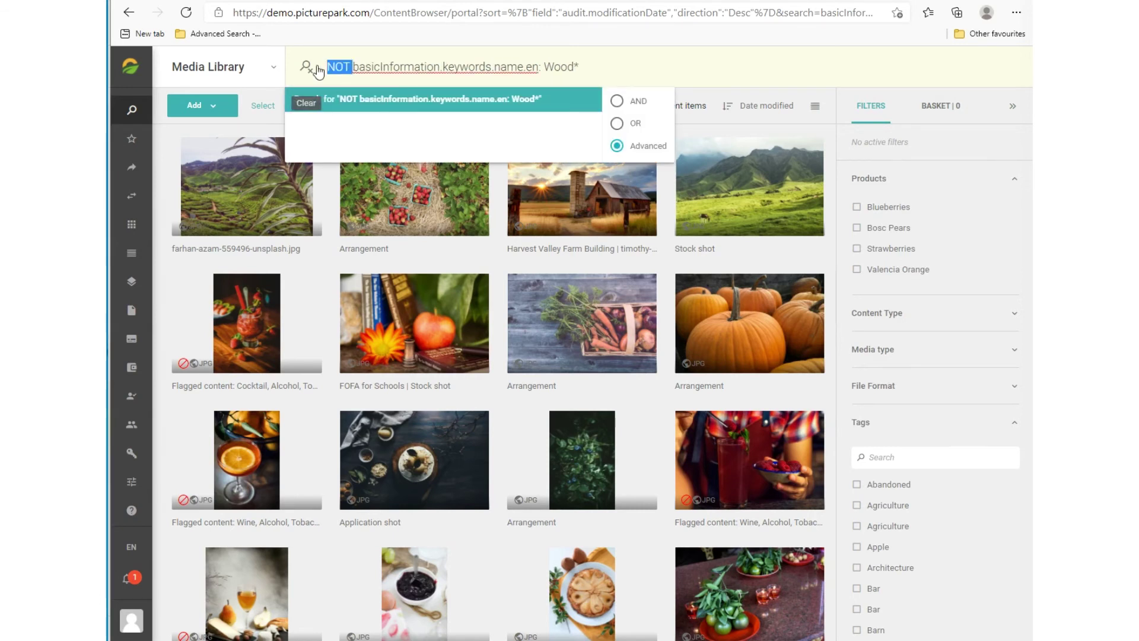
pyautogui.click(465, 95)
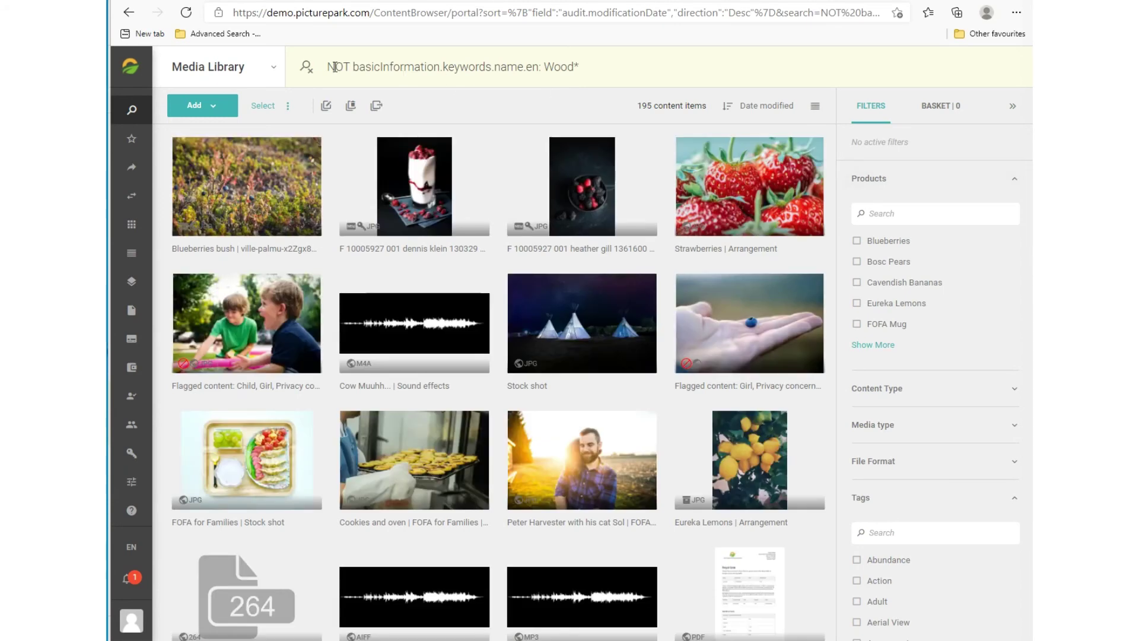
# Insert basicInformation.keywords.name.en: Nature* before the NOT clause and run it, giving 52 items.
pyautogui.moveTo(353, 66); pyautogui.dragTo(320, 68)
pyautogui.press('Home')
pyautogui.write('AND basicInformation.keywords.name.en: Nature*')
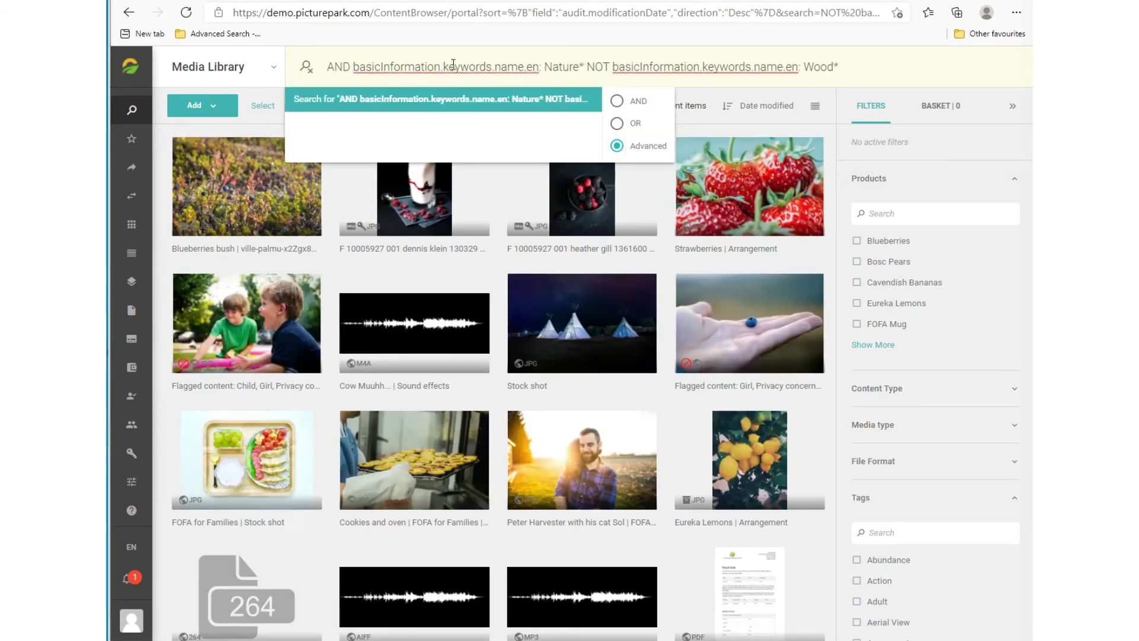
pyautogui.moveTo(585, 67); pyautogui.dragTo(575, 65)
pyautogui.press('Return')
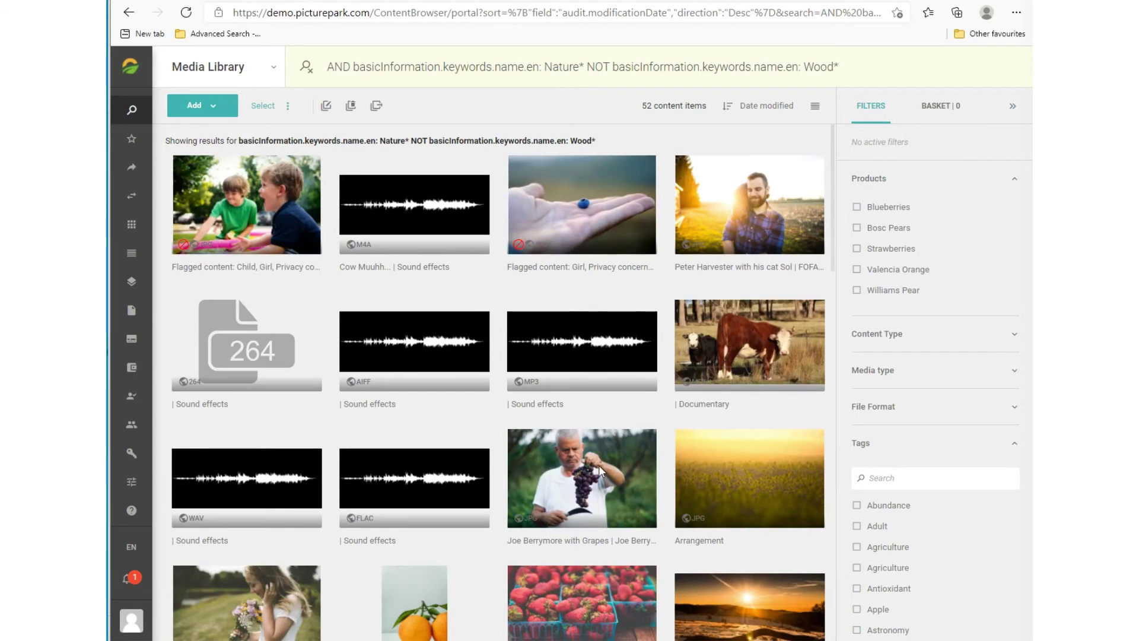
# On the Not Exists slide, step through the -_exists_: layerId.fieldId AND layerSchemaIds syntax.
pyautogui.hotkey('alt', 'Tab')
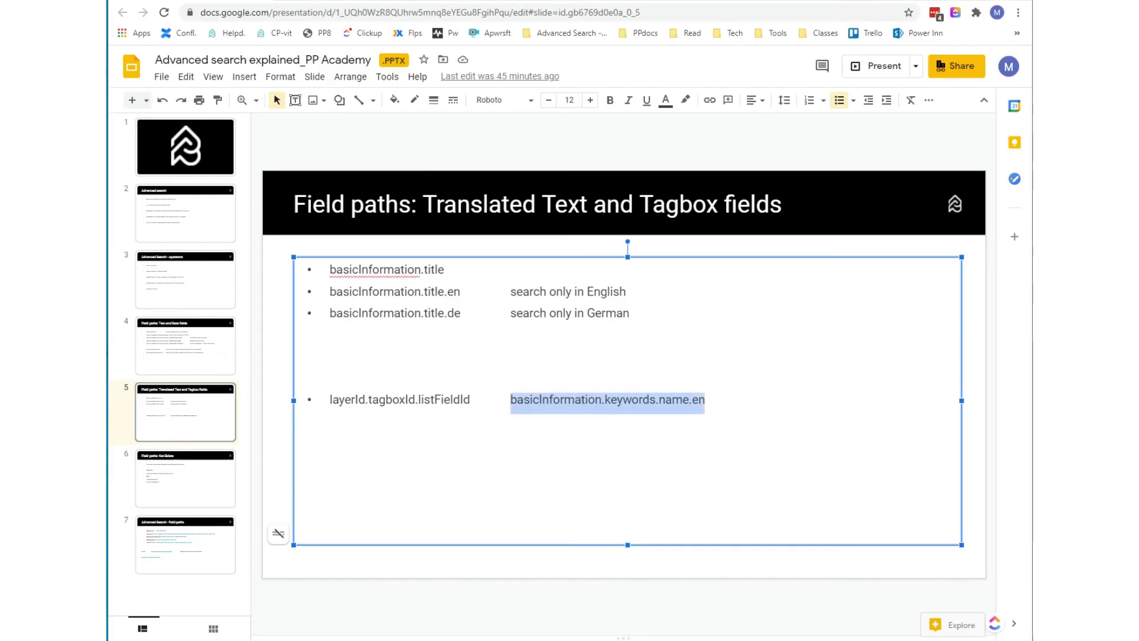
pyautogui.click(202, 495)
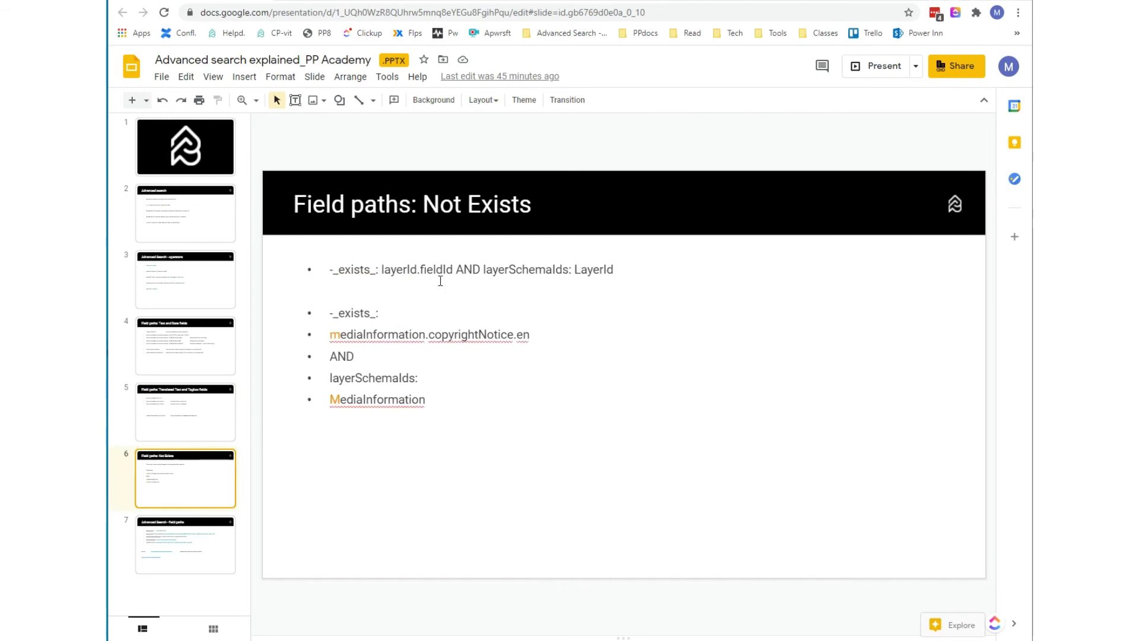
pyautogui.moveTo(380, 270); pyautogui.dragTo(330, 271)
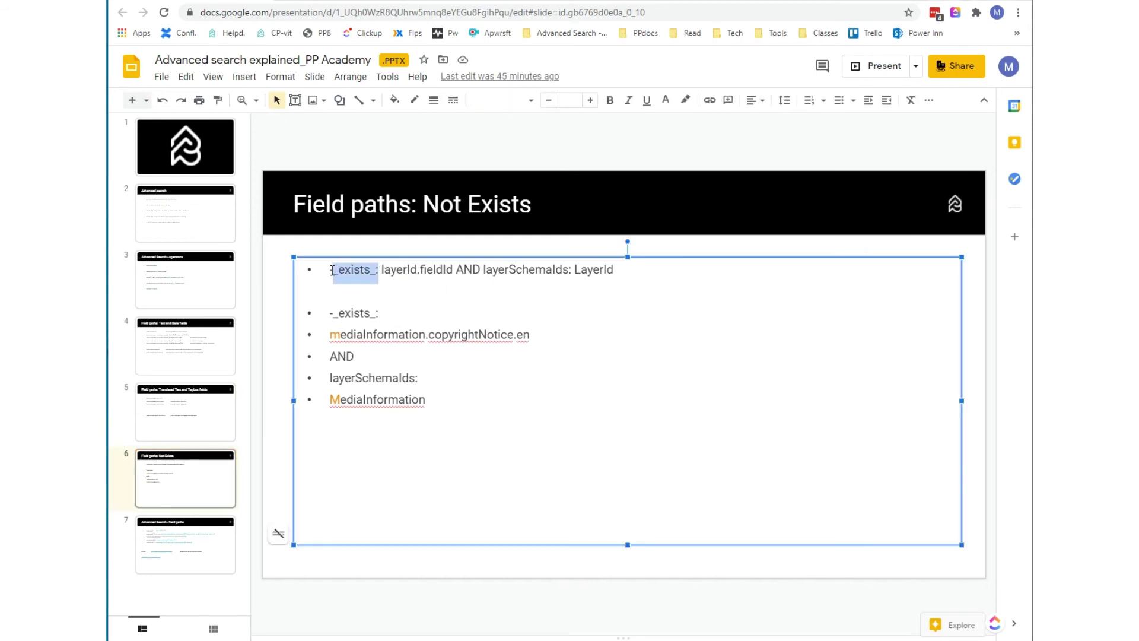
pyautogui.moveTo(453, 271); pyautogui.dragTo(378, 271)
pyautogui.moveTo(481, 270); pyautogui.dragTo(456, 270)
pyautogui.moveTo(614, 270); pyautogui.dragTo(481, 271)
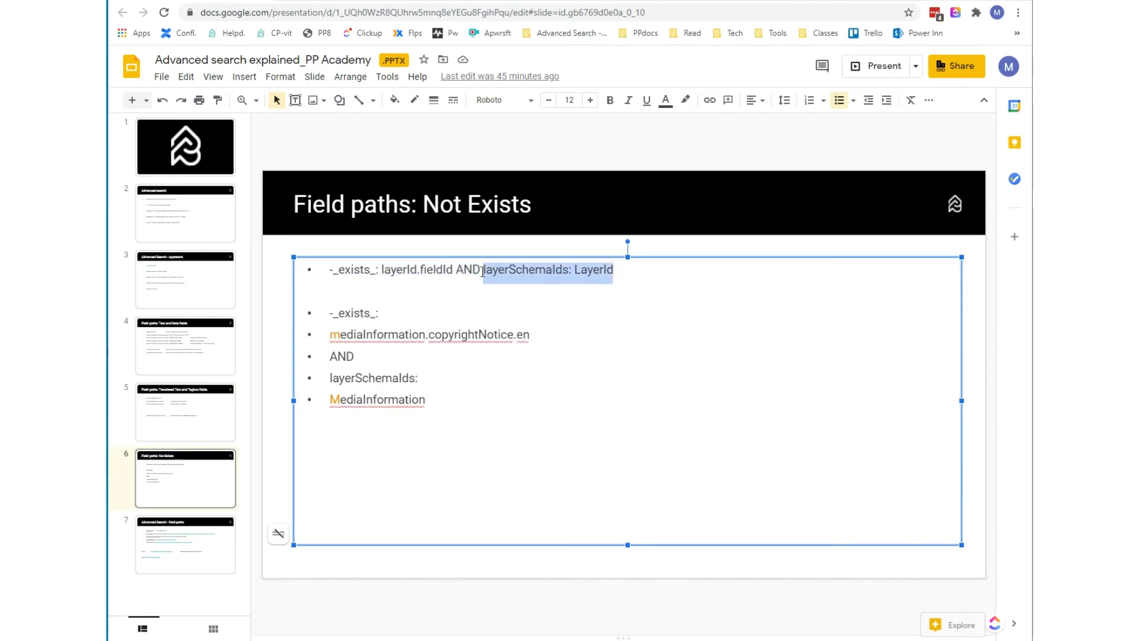
# Select the five-line -_exists_ example query for the copyright notice field.
pyautogui.moveTo(381, 313); pyautogui.dragTo(331, 315)
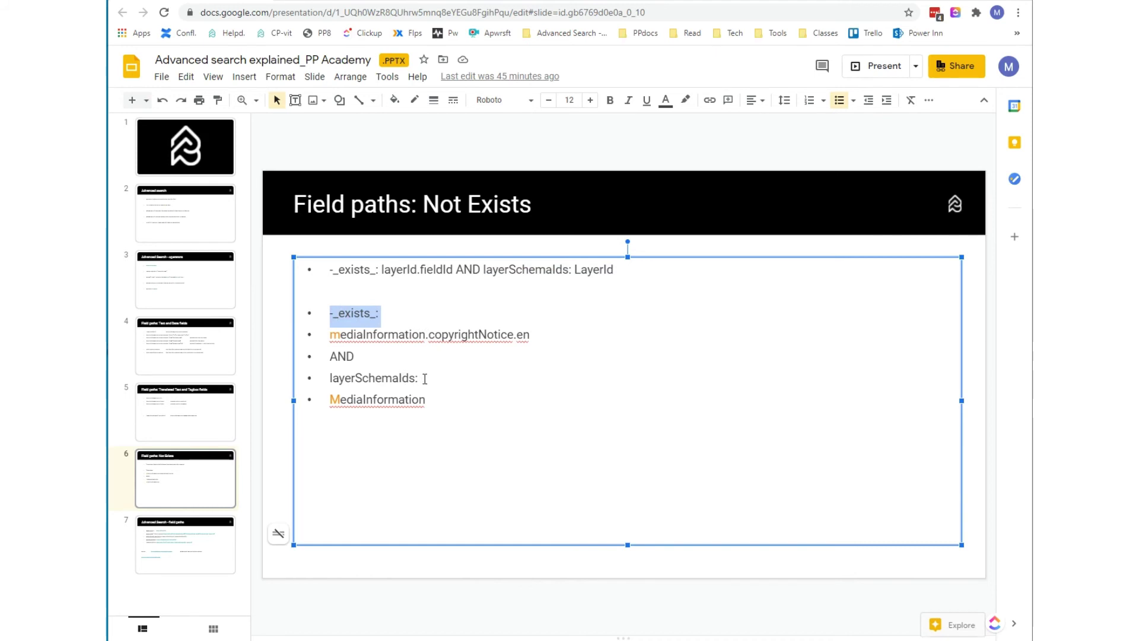
pyautogui.moveTo(422, 378); pyautogui.dragTo(325, 378)
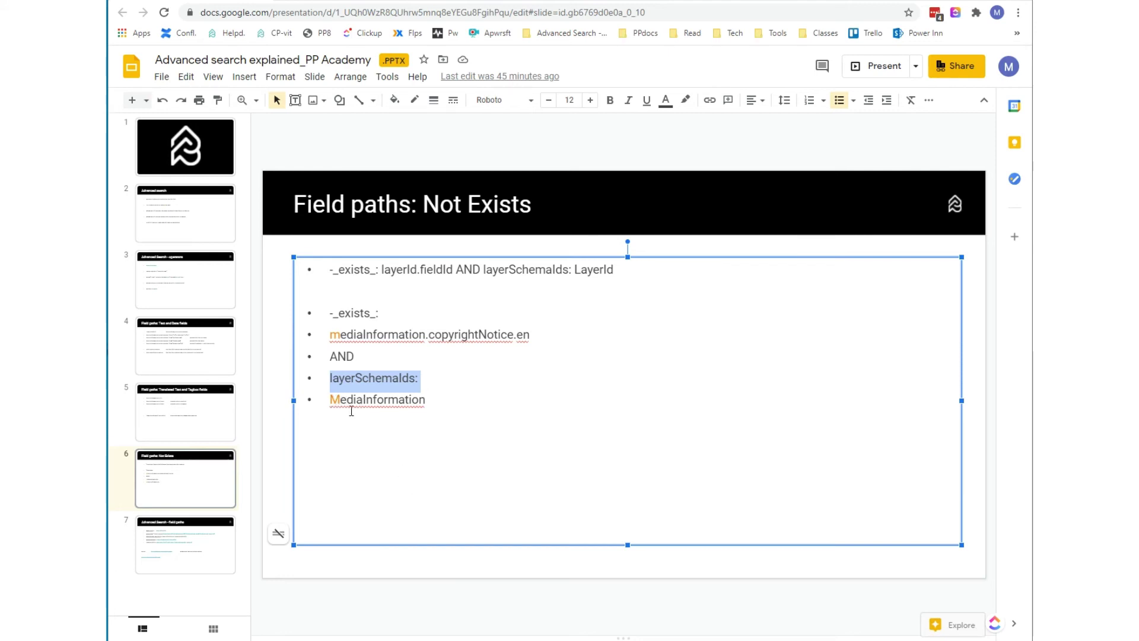
pyautogui.moveTo(340, 398); pyautogui.dragTo(331, 400)
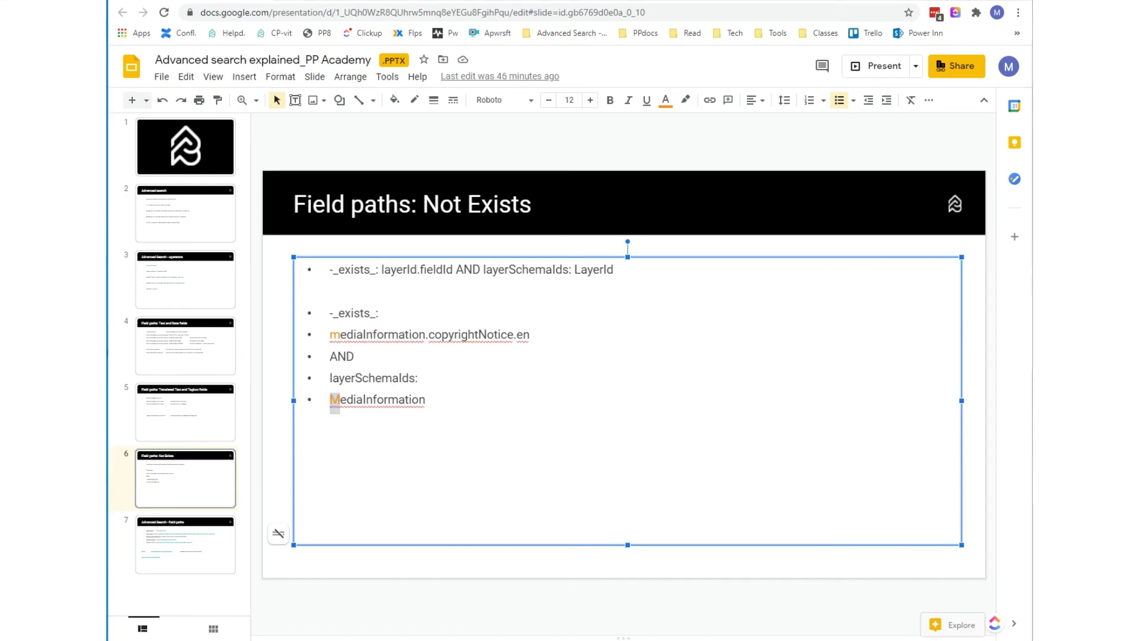
pyautogui.moveTo(427, 398); pyautogui.dragTo(320, 311)
pyautogui.hotkey('ctrl', 'c')
# Paste and run the -_exists_ query for items missing a copyright notice.
pyautogui.hotkey('alt', 'Tab')
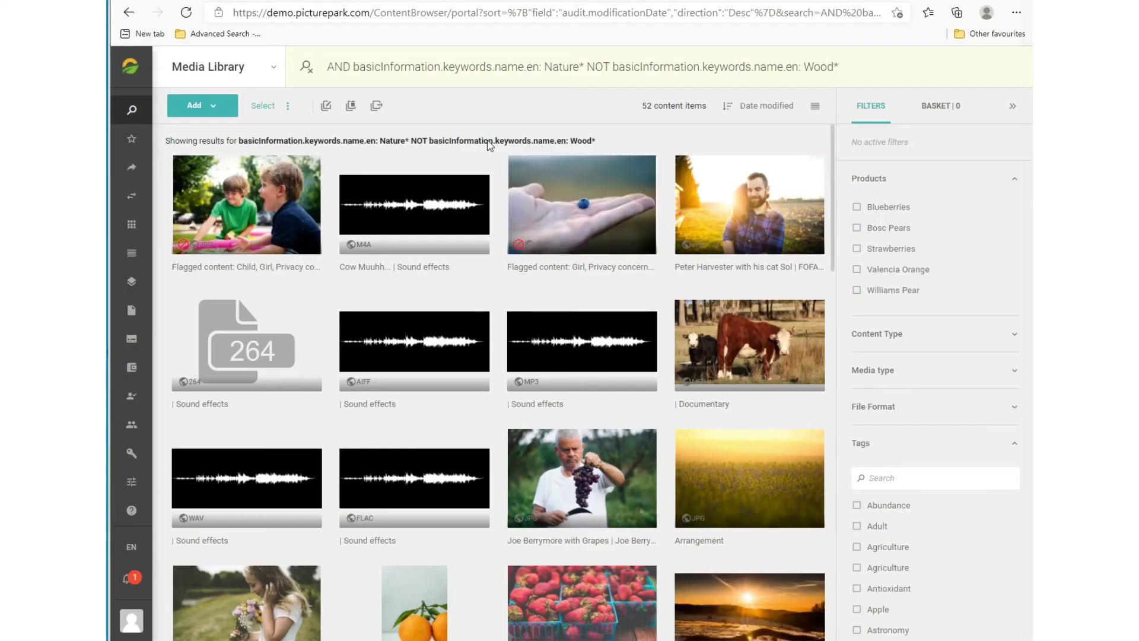
pyautogui.click(307, 67)
pyautogui.click(351, 68)
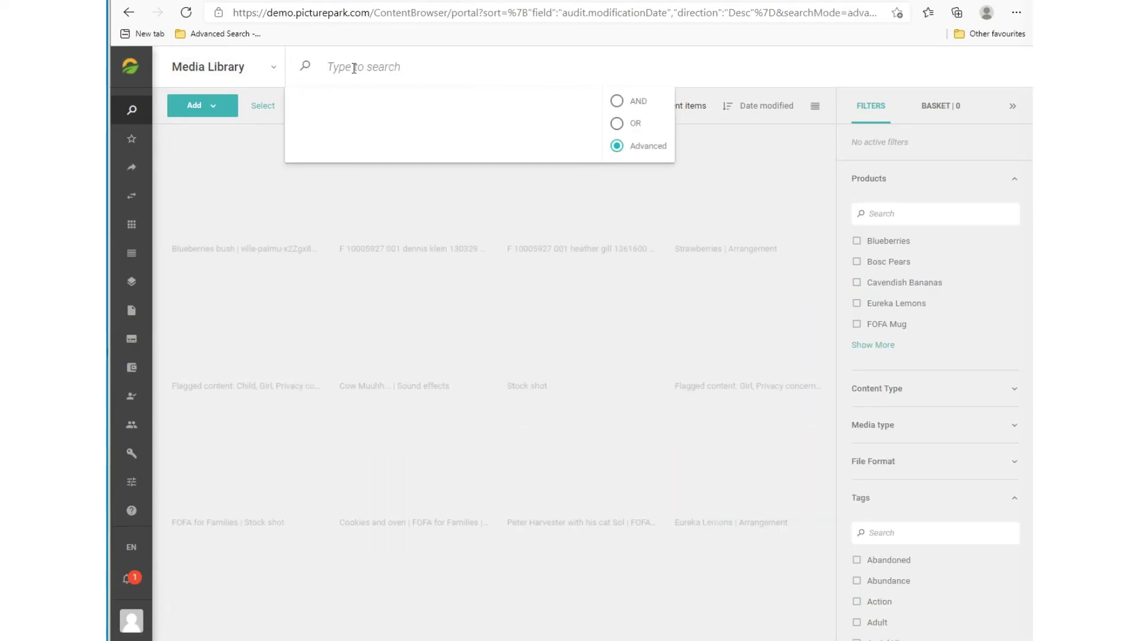
pyautogui.hotkey('ctrl', 'v')
pyautogui.press('Return')
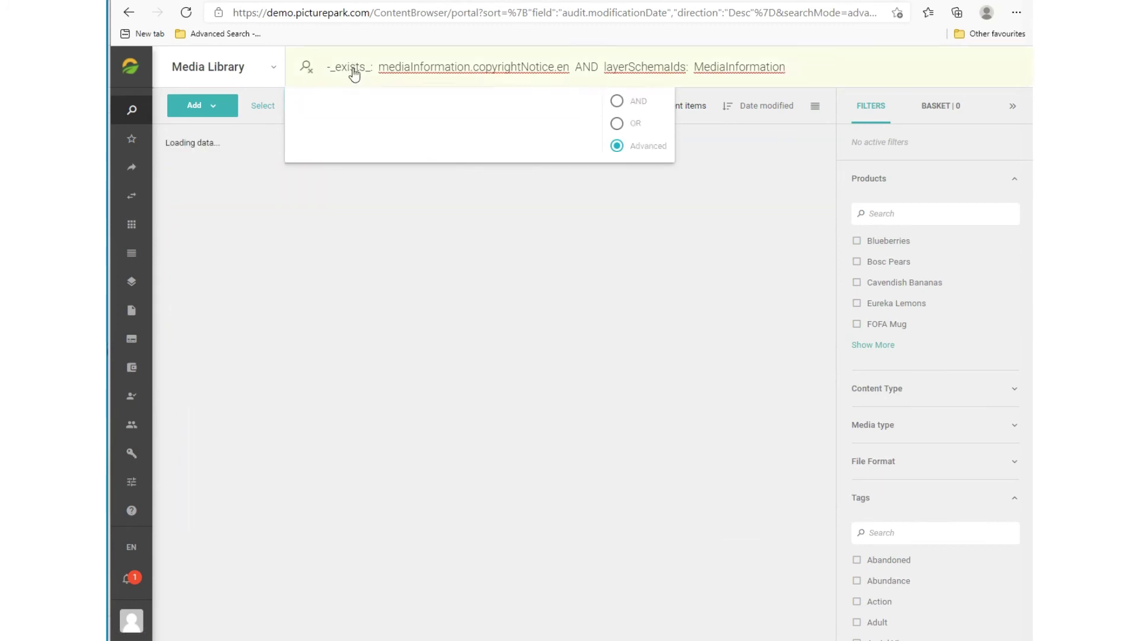
# Check the saved Advanced Search queries, then clear the query to list all 214 items.
pyautogui.click(228, 36)
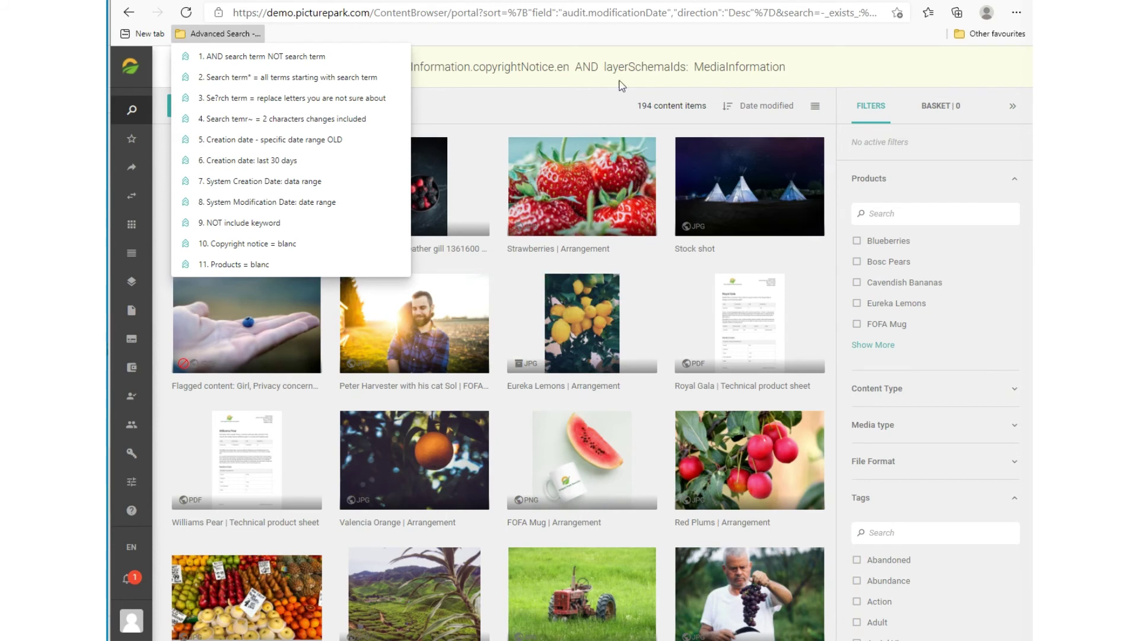
pyautogui.click(585, 81)
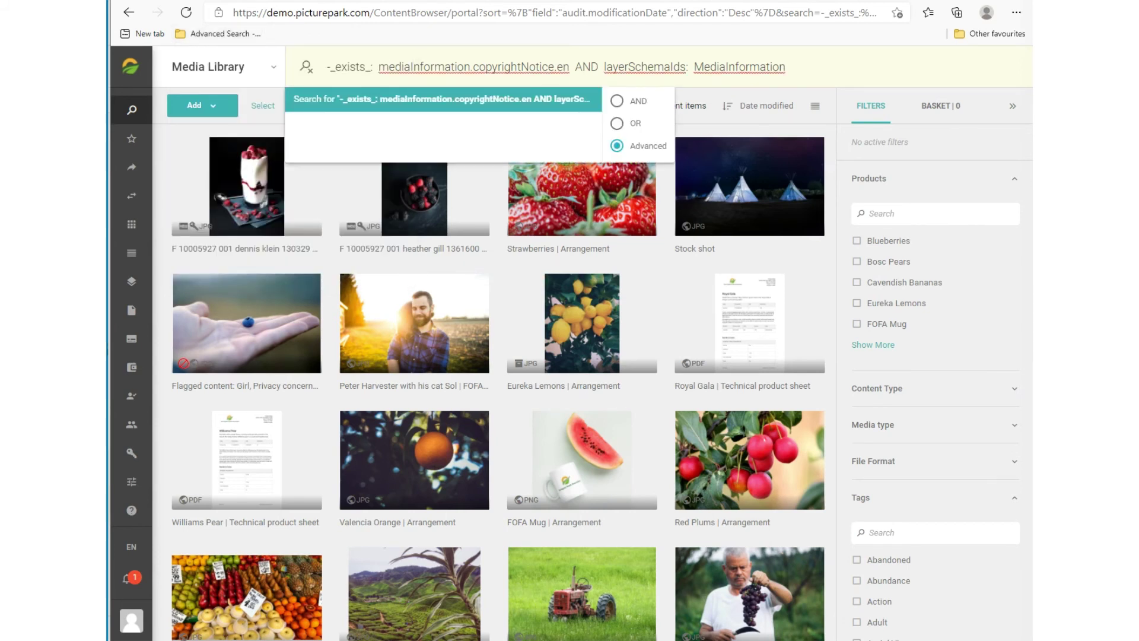
pyautogui.press('Return')
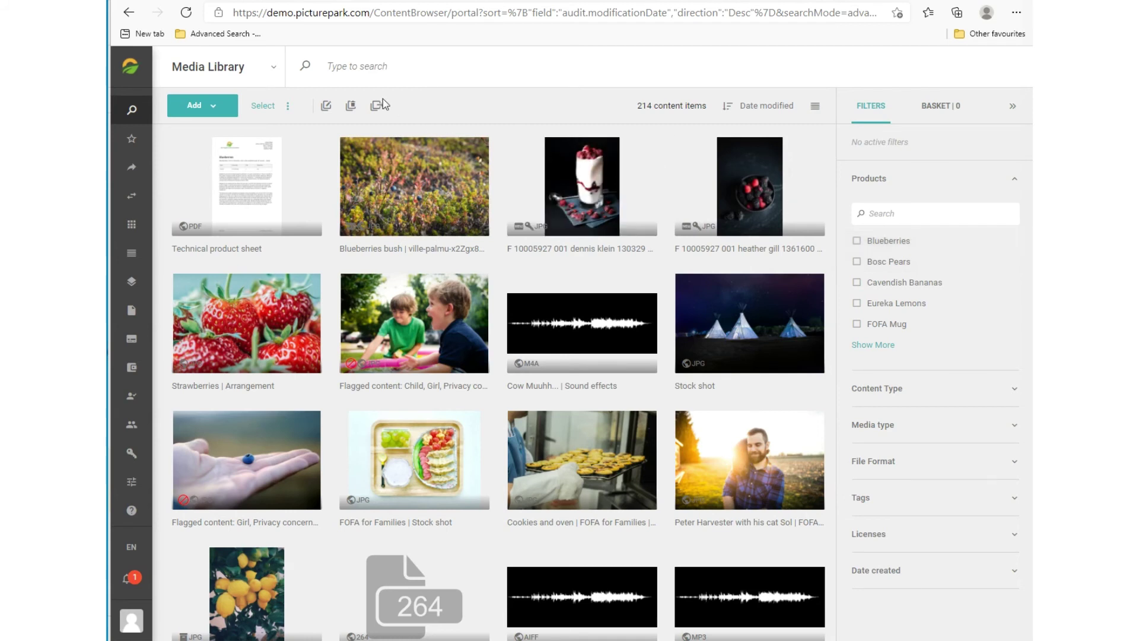
# Run the -_exists_:detailInformation.productDetails.products AND layerSchemaIds:DetailInformation query for untagged items.
pyautogui.click(359, 76)
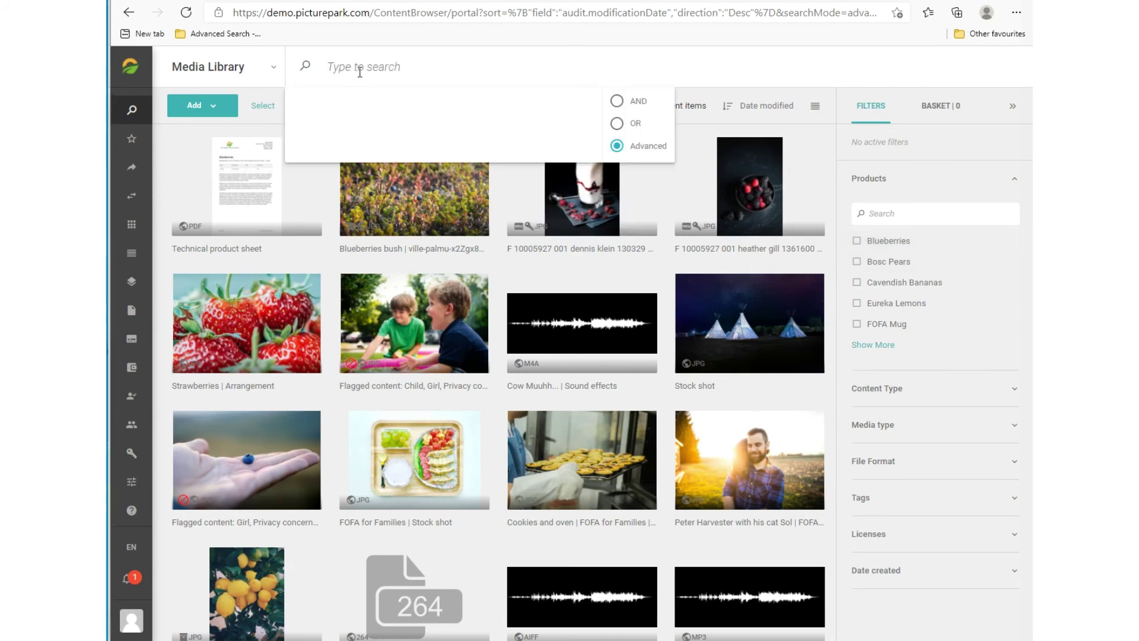
pyautogui.write('-_exists_:detailInformation.productDetails.products AND layerSchemaIds:DetailInformation')
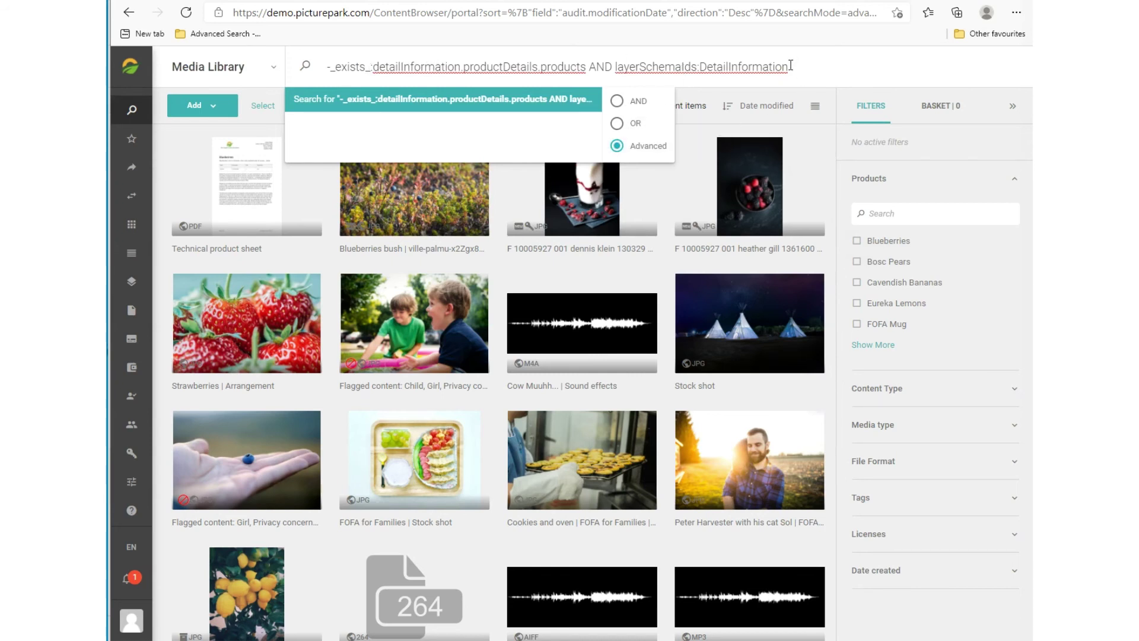
pyautogui.press('Return')
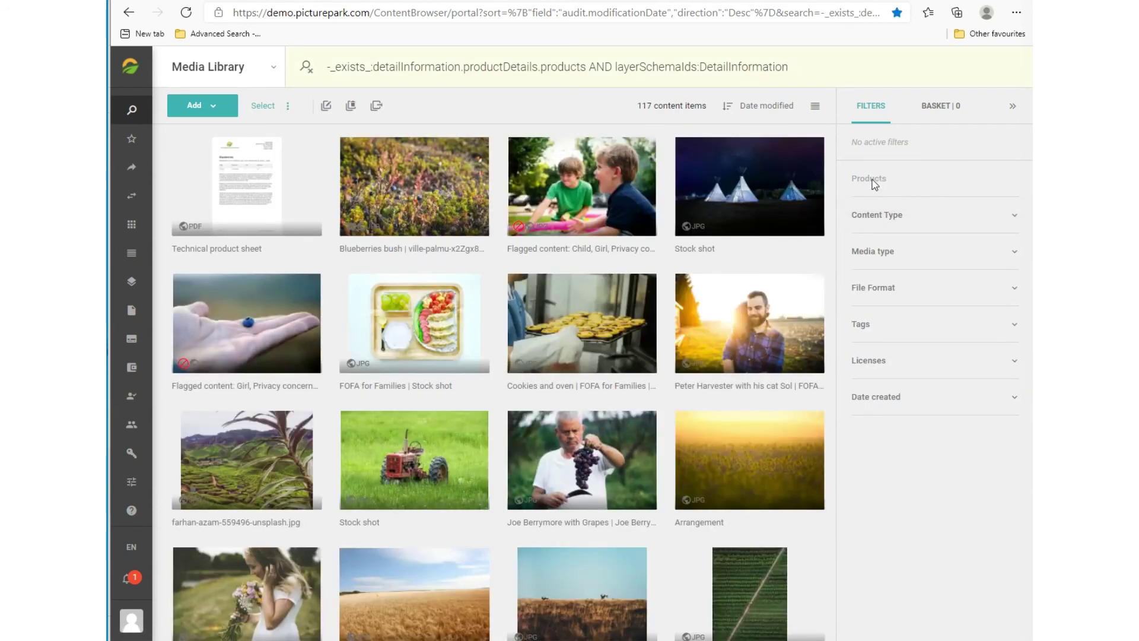
# Append AND blueberr* to the query, narrowing the results to 5 items.
pyautogui.click(789, 68)
pyautogui.write('AND blueberr')
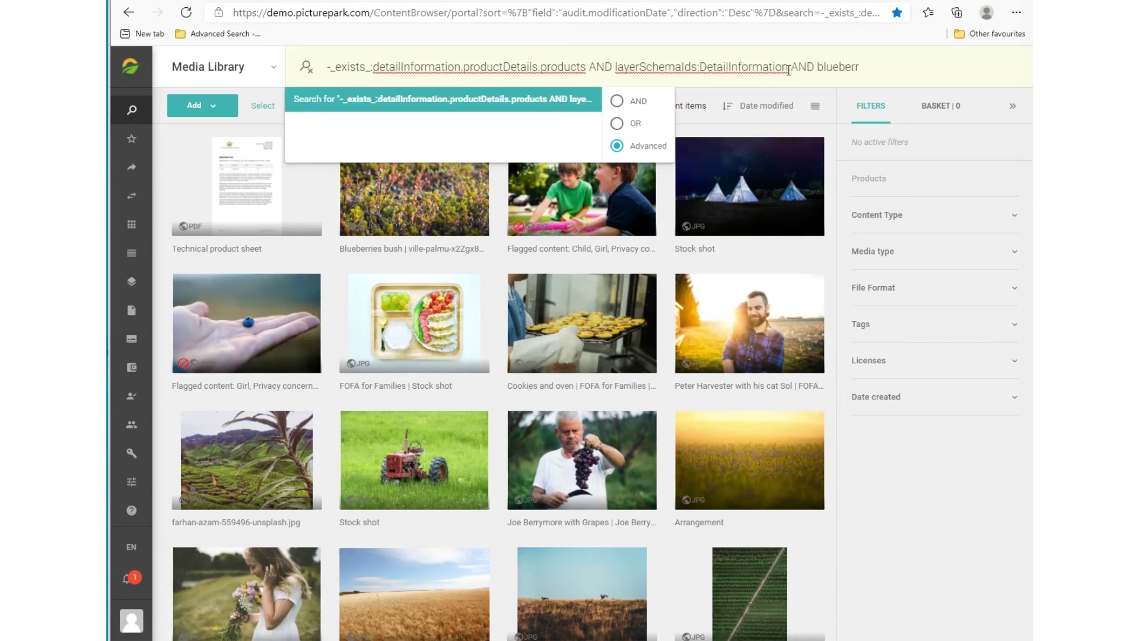
pyautogui.write('*')
pyautogui.press('Return')
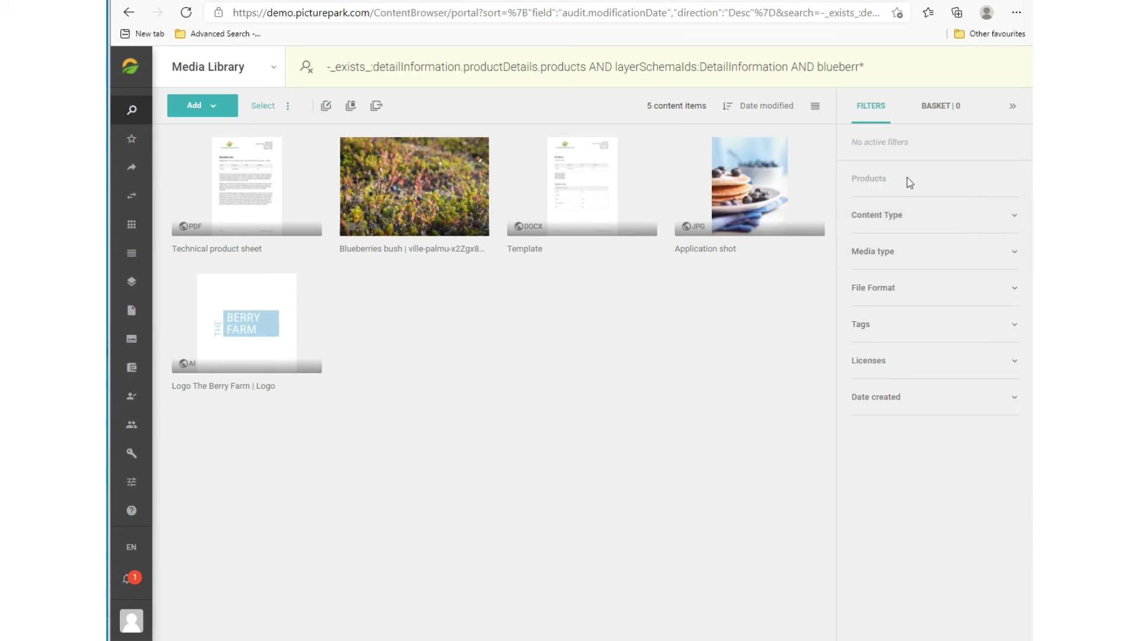
# Add Product details with the Blueberries product to the Blueberries bush image and save it.
pyautogui.rightClick(444, 187)
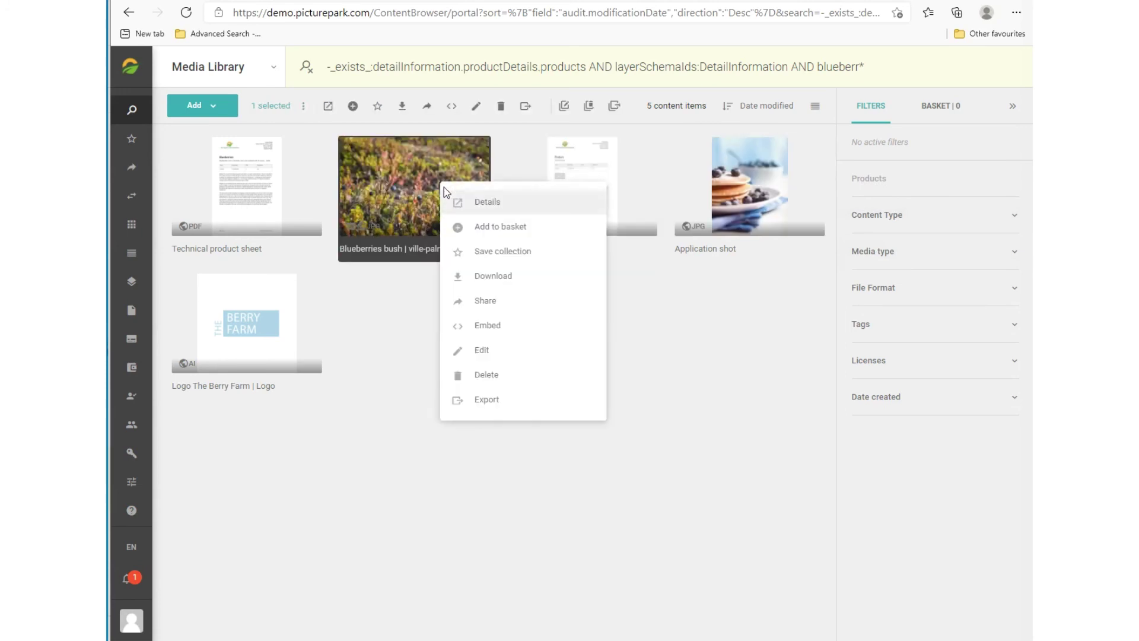
pyautogui.click(484, 353)
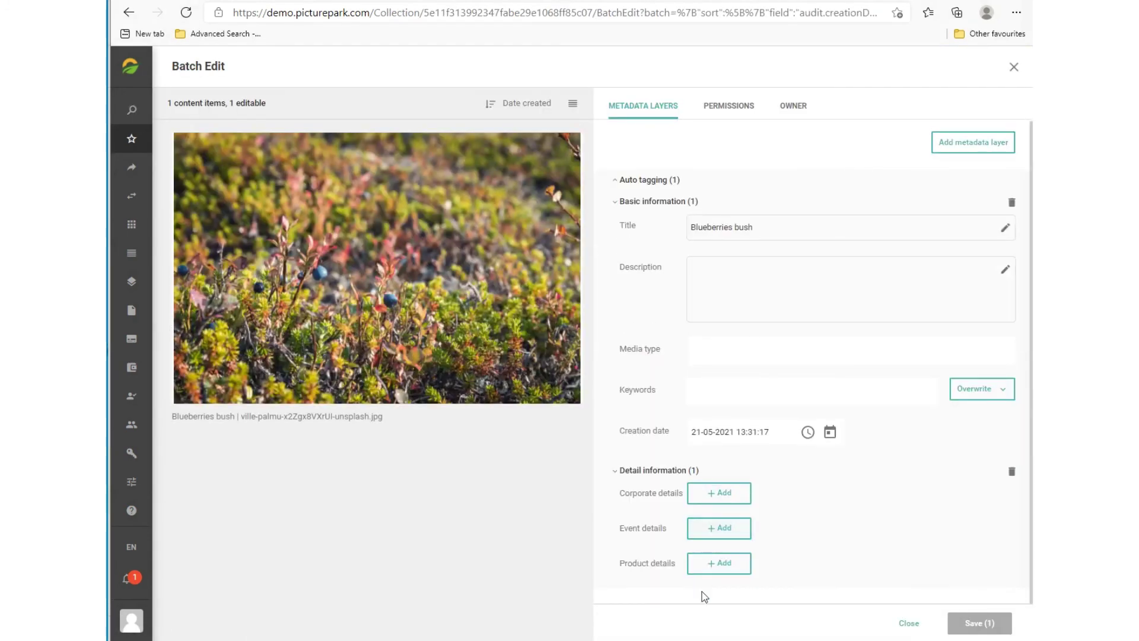
pyautogui.click(730, 567)
pyautogui.click(738, 596)
pyautogui.write('b')
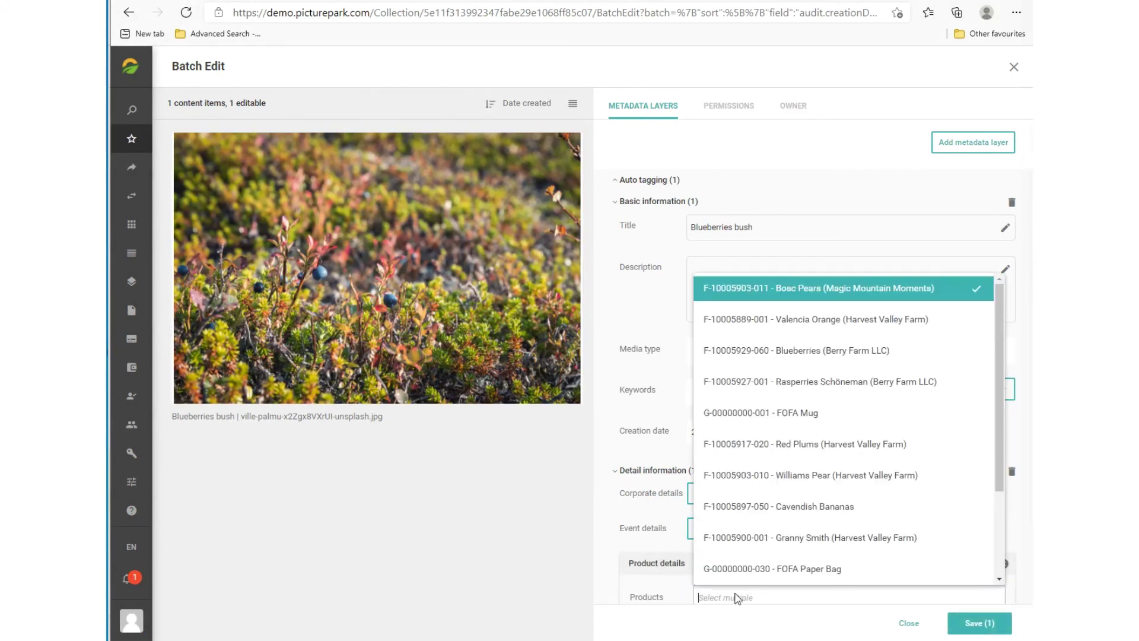
pyautogui.write('lue')
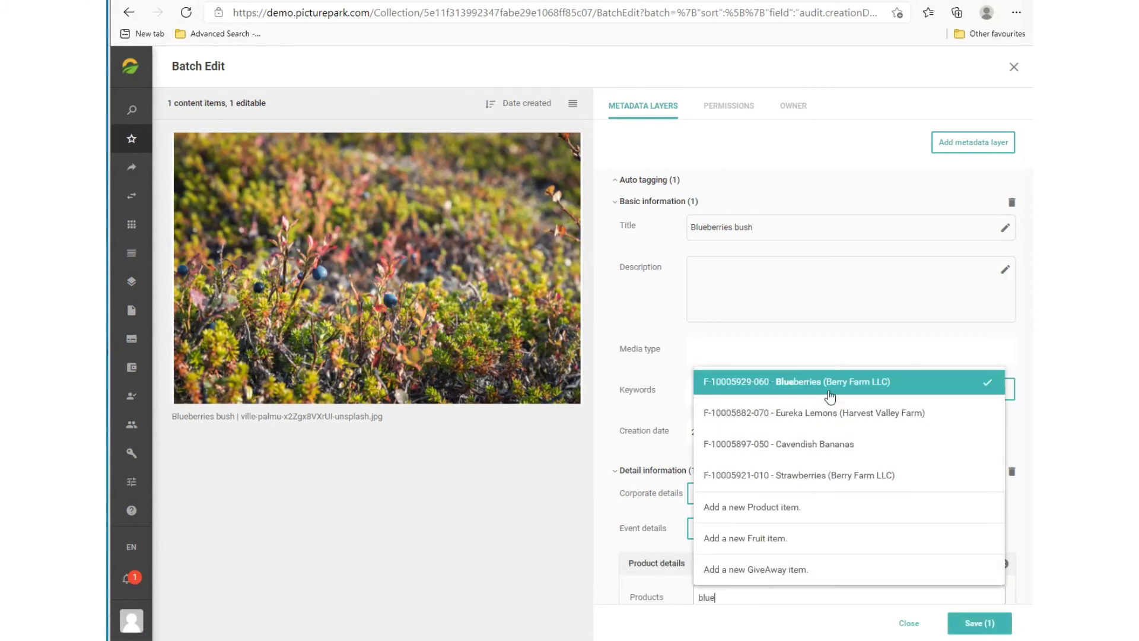
pyautogui.click(830, 392)
pyautogui.scroll(-2, 852, 471)
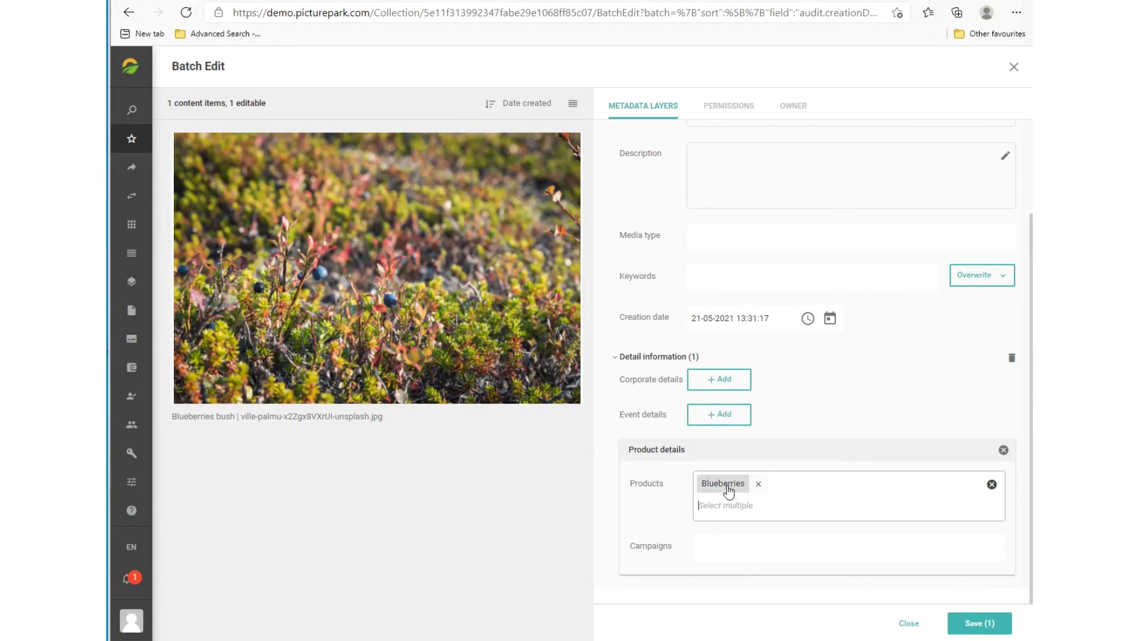
pyautogui.click(983, 631)
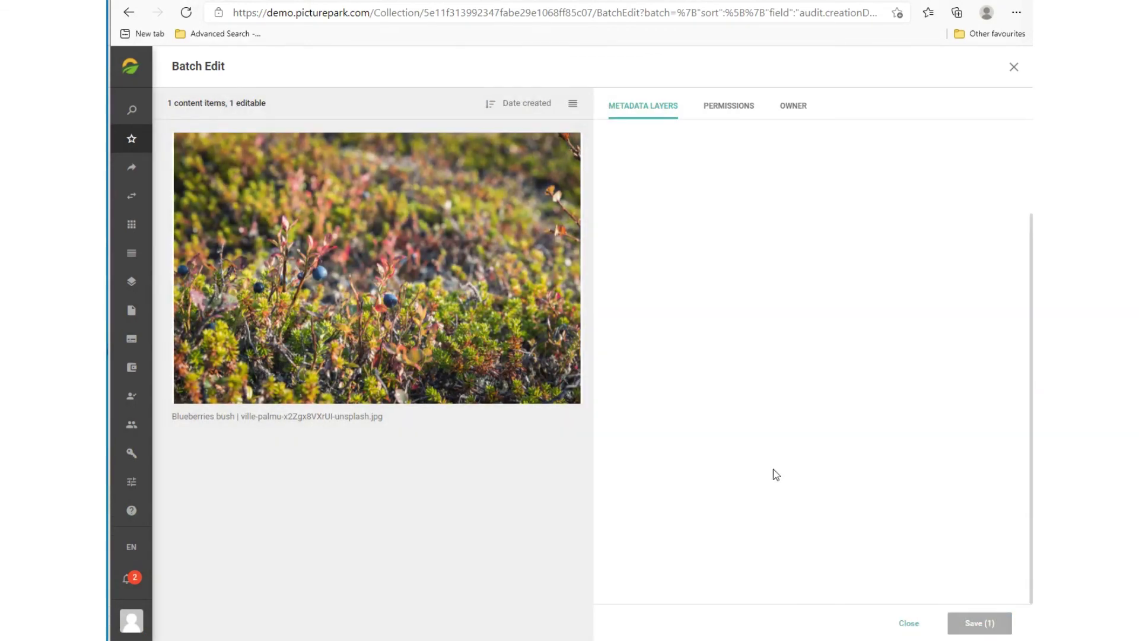
pyautogui.click(129, 110)
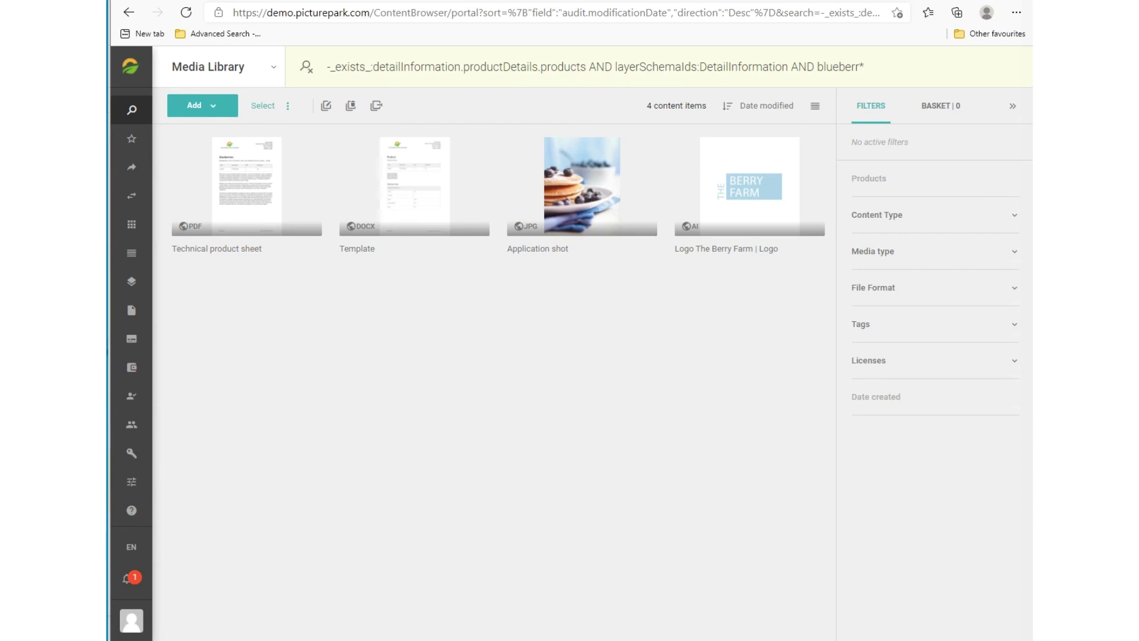
# Bring up slide 7 on field paths and highlight fieldId in the text field path example.
pyautogui.hotkey('alt', 'Tab')
pyautogui.click(188, 537)
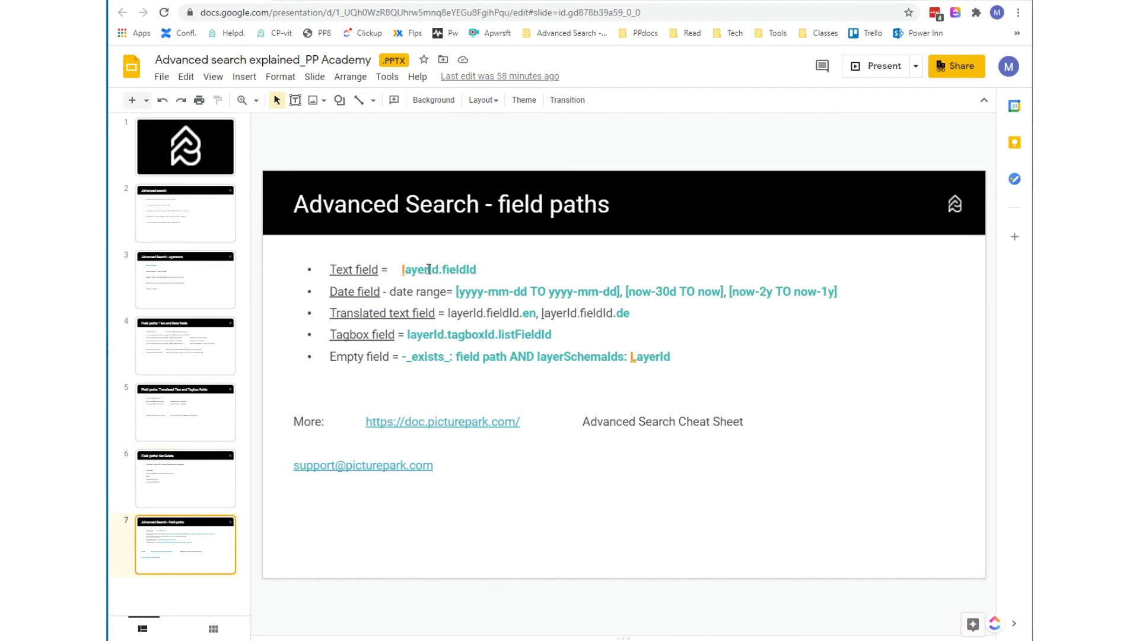
pyautogui.doubleClick(406, 270)
pyautogui.click(406, 270)
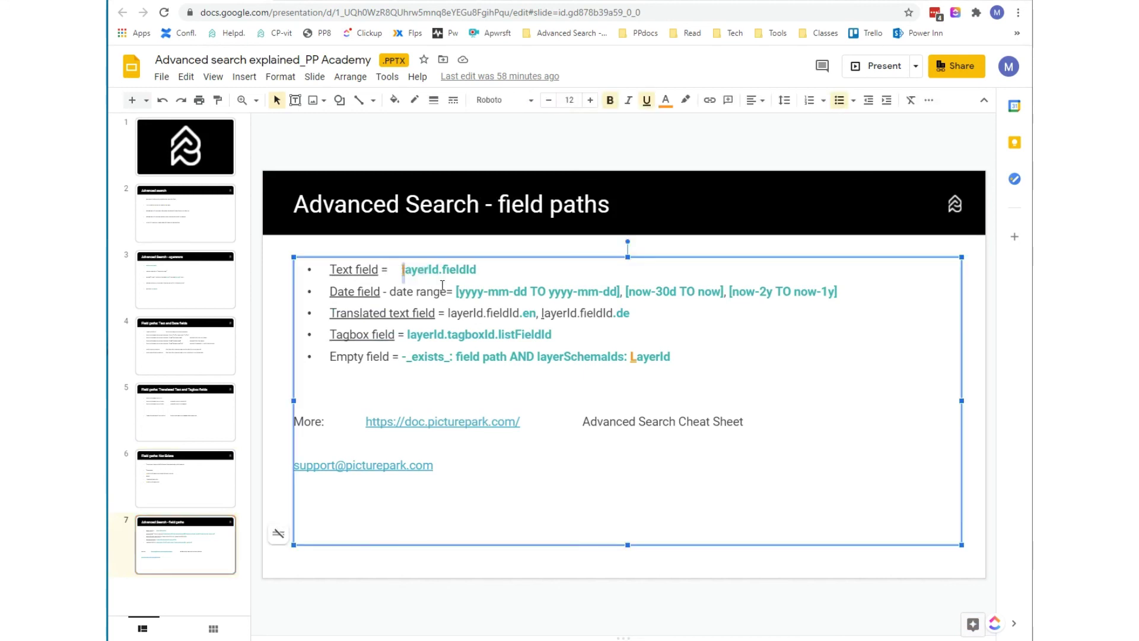
pyautogui.moveTo(482, 269); pyautogui.dragTo(443, 270)
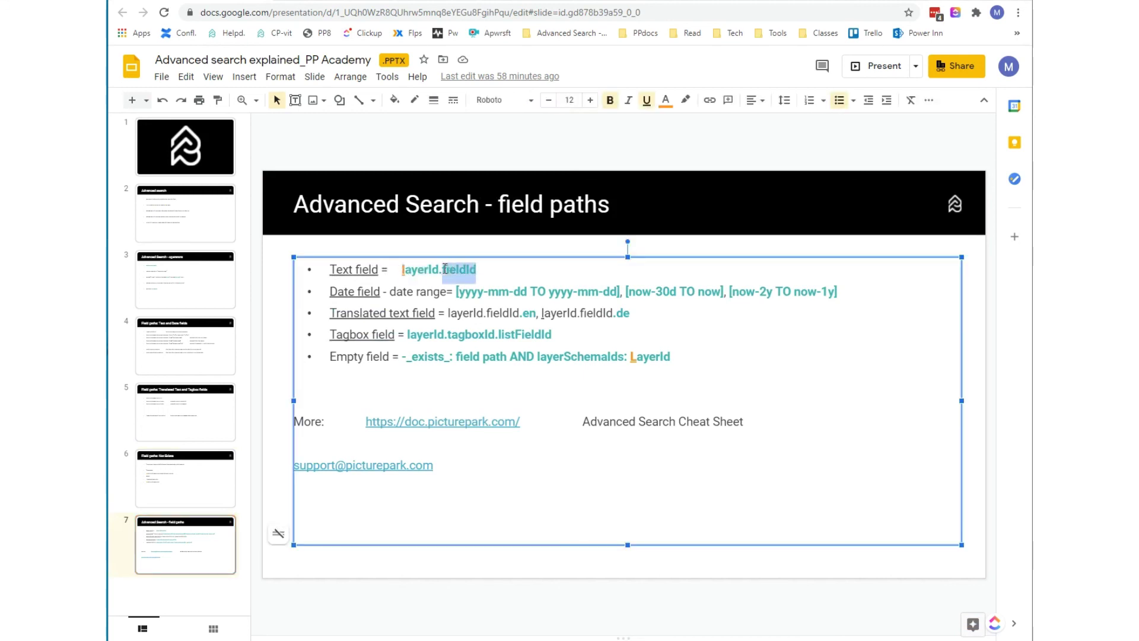
pyautogui.click(412, 291)
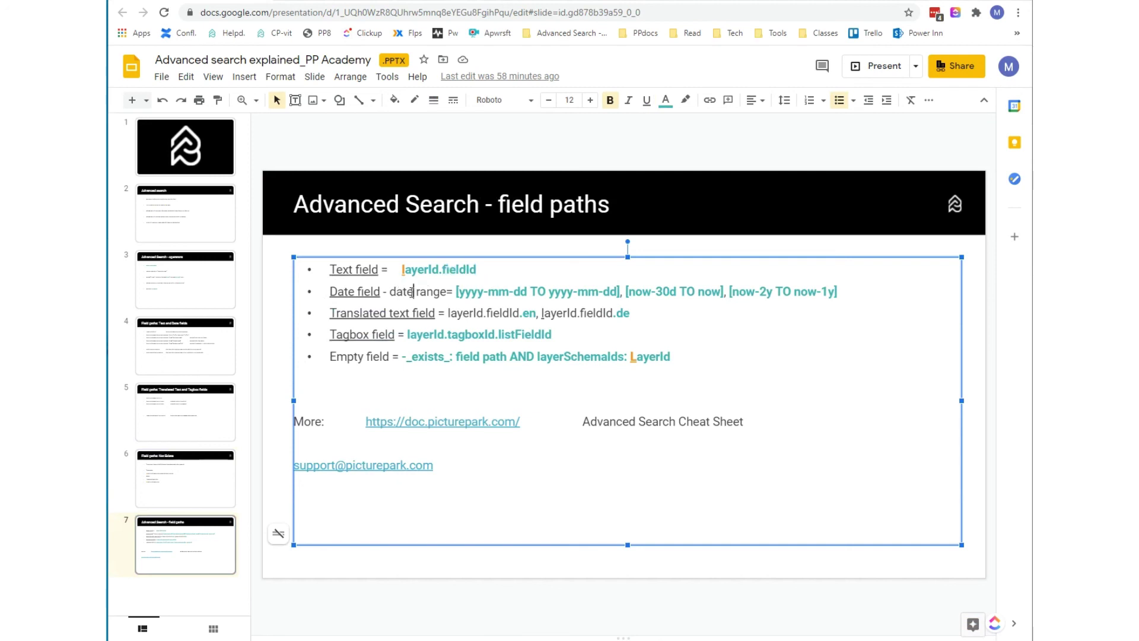
# Highlight the Date field and .en suffix, then layerId, tagboxId and listFieldId in the tagbox path.
pyautogui.moveTo(383, 292); pyautogui.dragTo(326, 291)
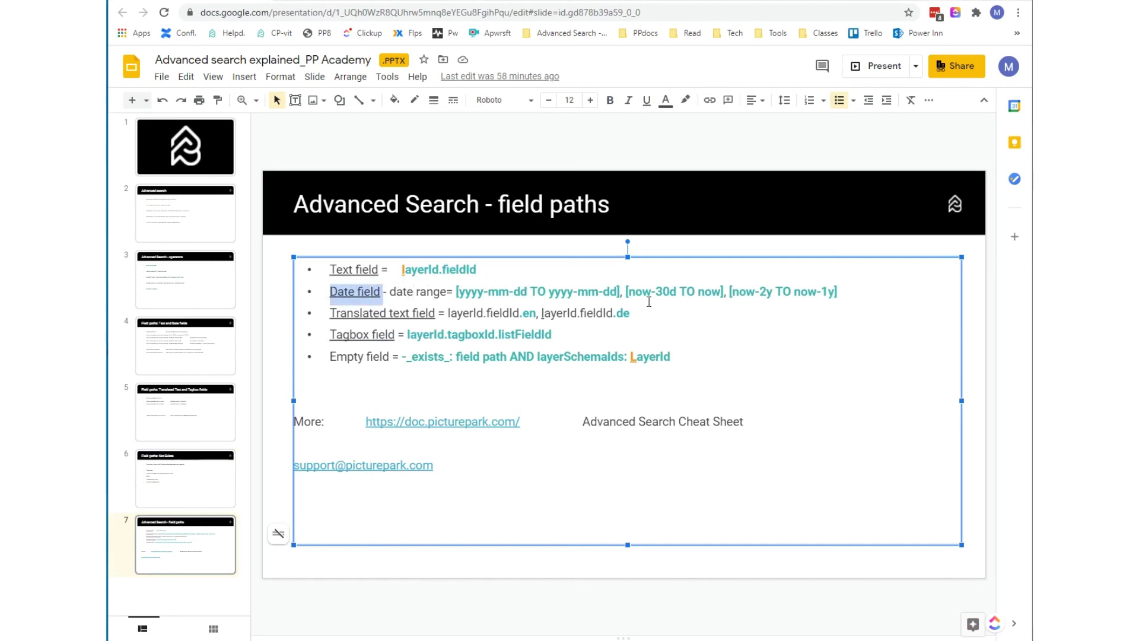
pyautogui.click(461, 313)
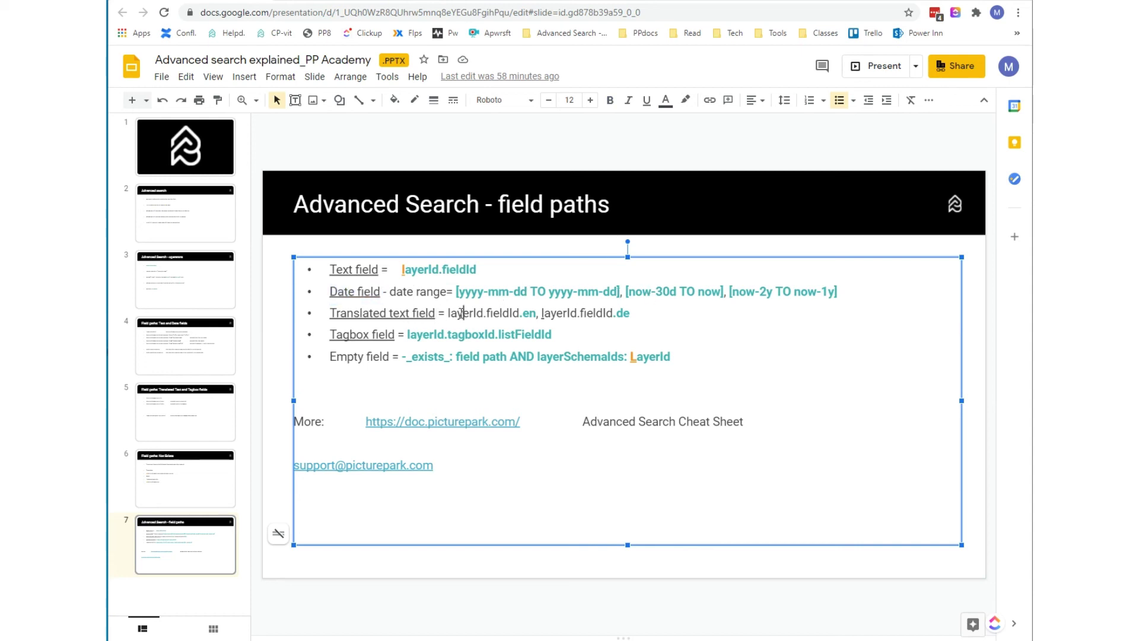
pyautogui.moveTo(537, 313); pyautogui.dragTo(522, 314)
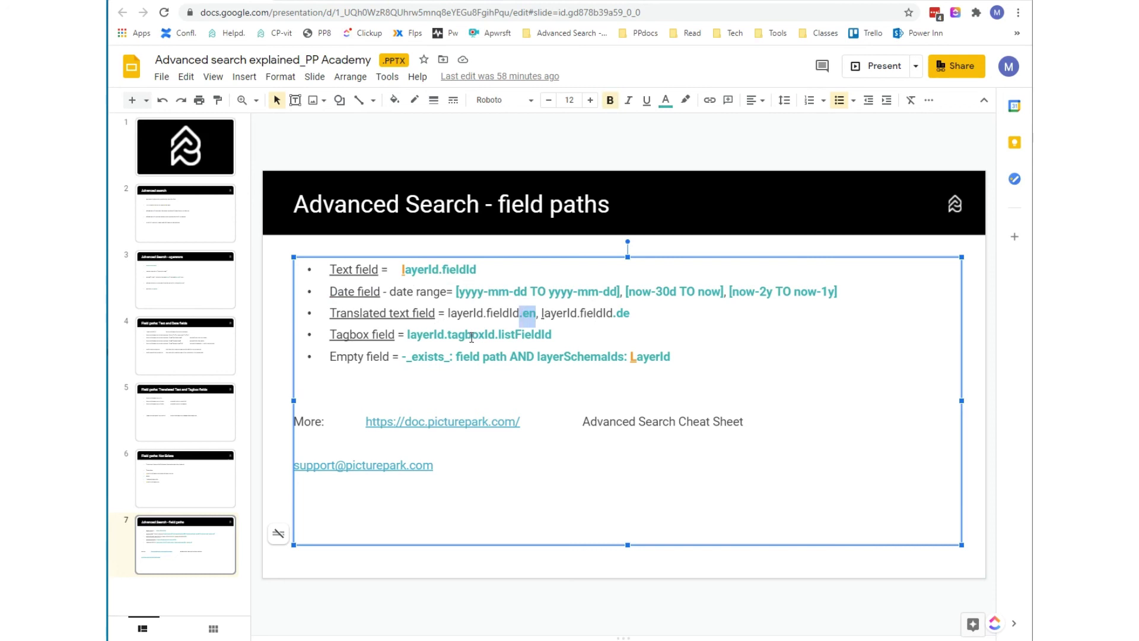
pyautogui.moveTo(445, 336); pyautogui.dragTo(399, 336)
pyautogui.moveTo(495, 336); pyautogui.dragTo(448, 335)
pyautogui.moveTo(552, 336); pyautogui.dragTo(499, 336)
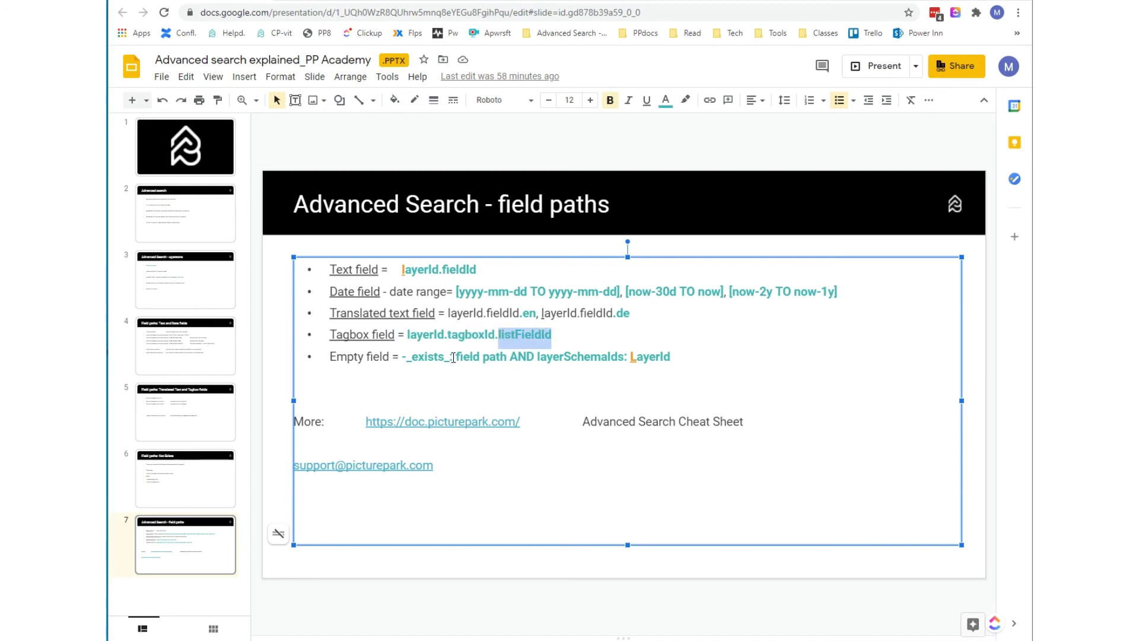
# Highlight the -_exists_: prefix, layerSchemaIds: and LayerId in the empty-field example.
pyautogui.moveTo(452, 356); pyautogui.dragTo(401, 356)
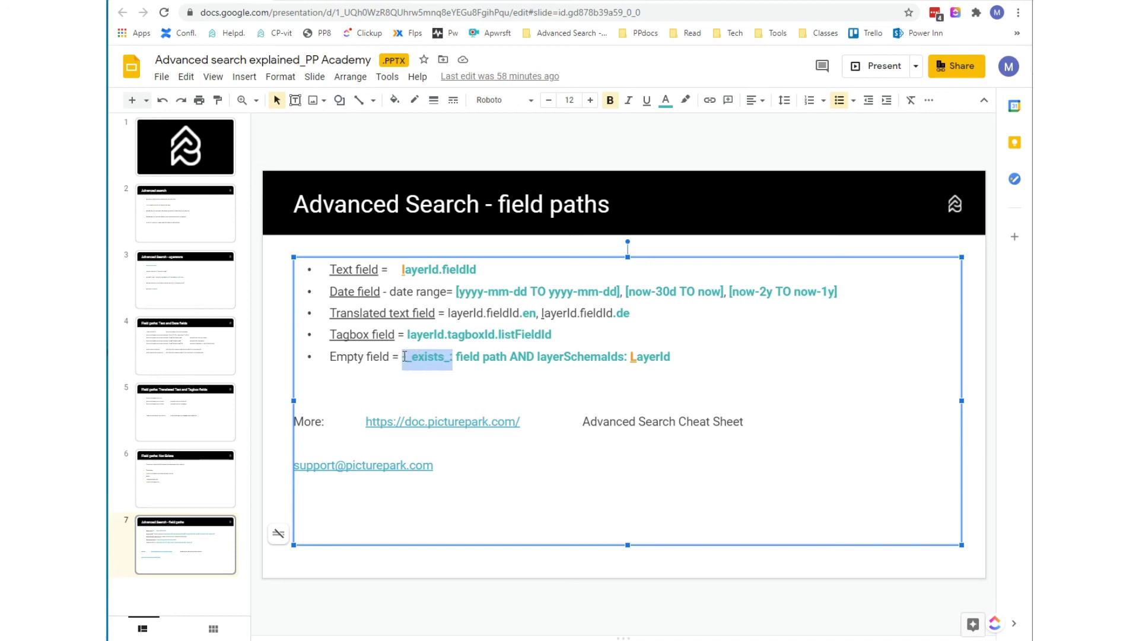
pyautogui.moveTo(628, 356); pyautogui.dragTo(537, 357)
pyautogui.moveTo(671, 356); pyautogui.dragTo(635, 356)
pyautogui.click(639, 356)
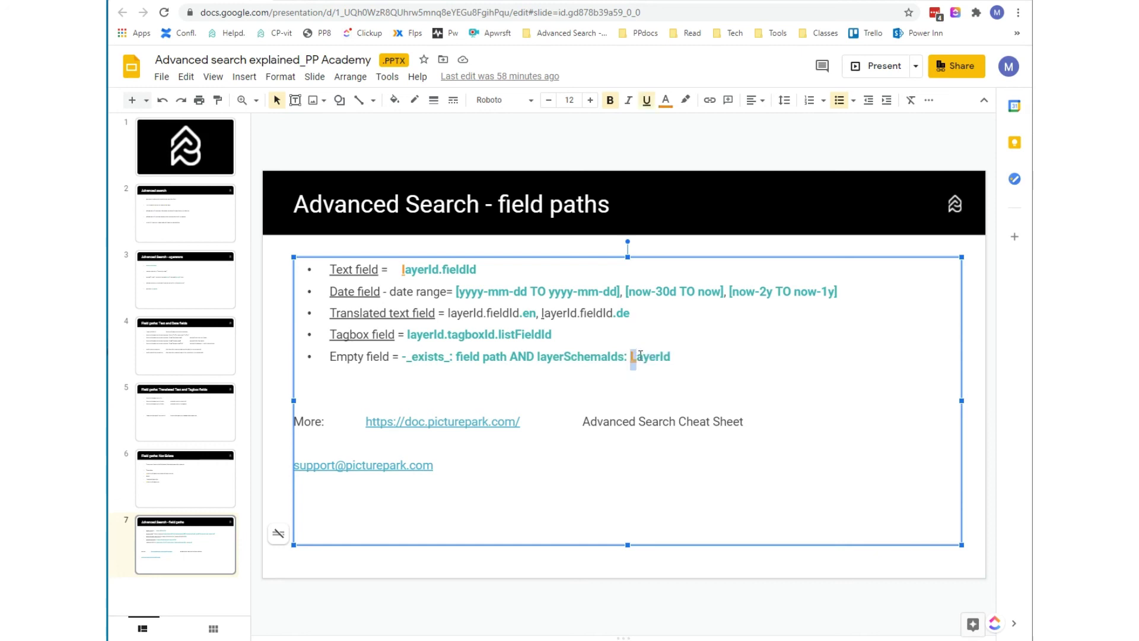
pyautogui.click(687, 357)
pyautogui.click(737, 451)
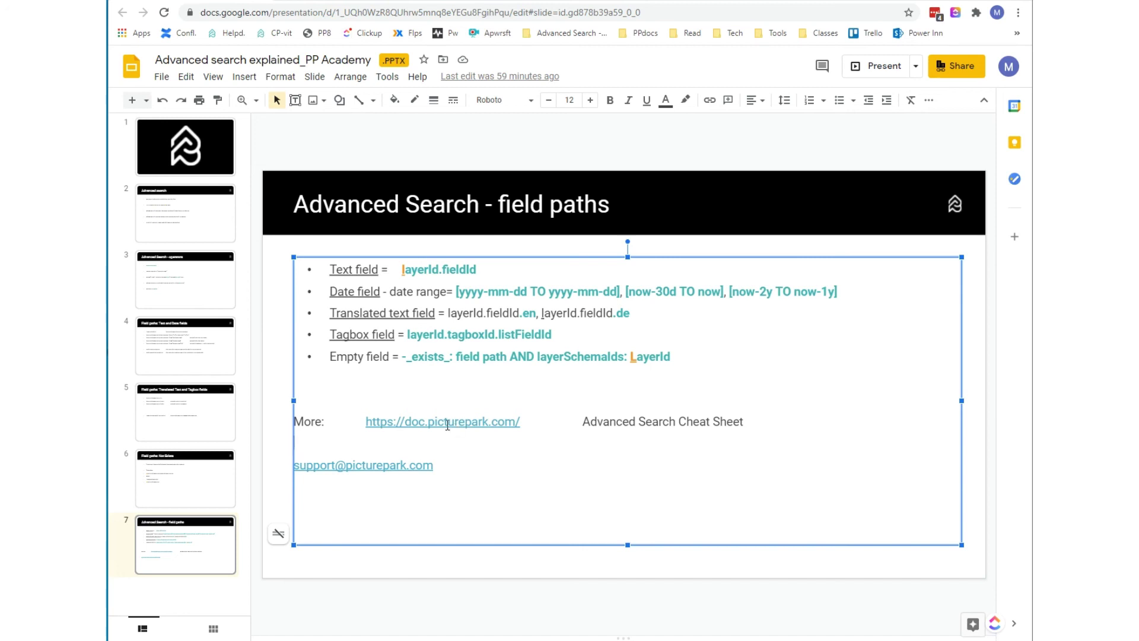
pyautogui.moveTo(441, 466); pyautogui.dragTo(294, 467)
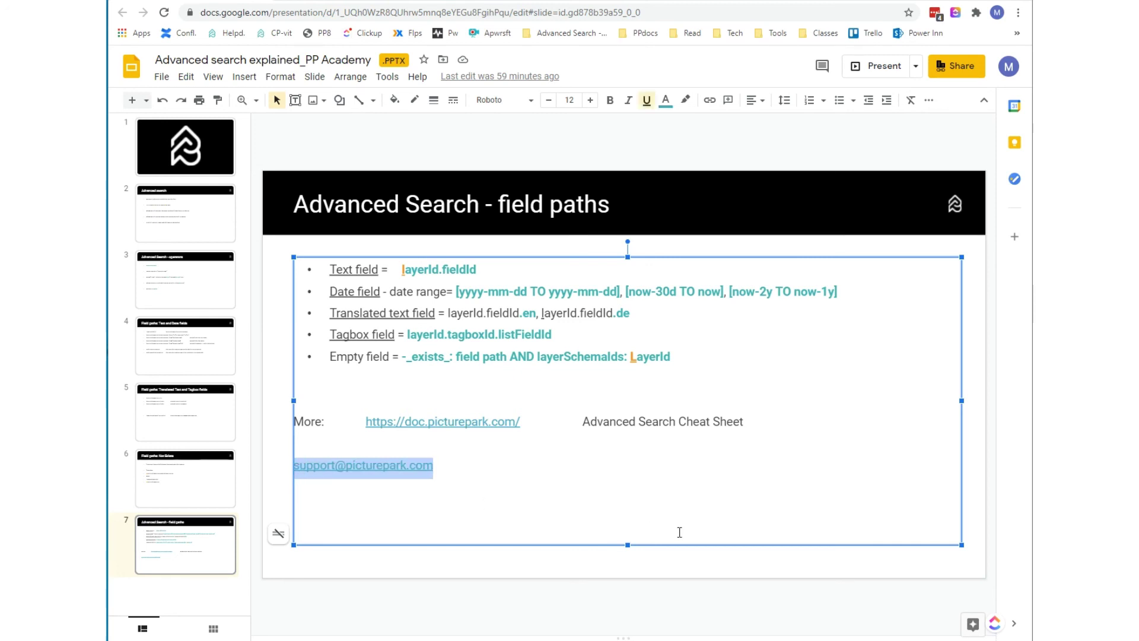